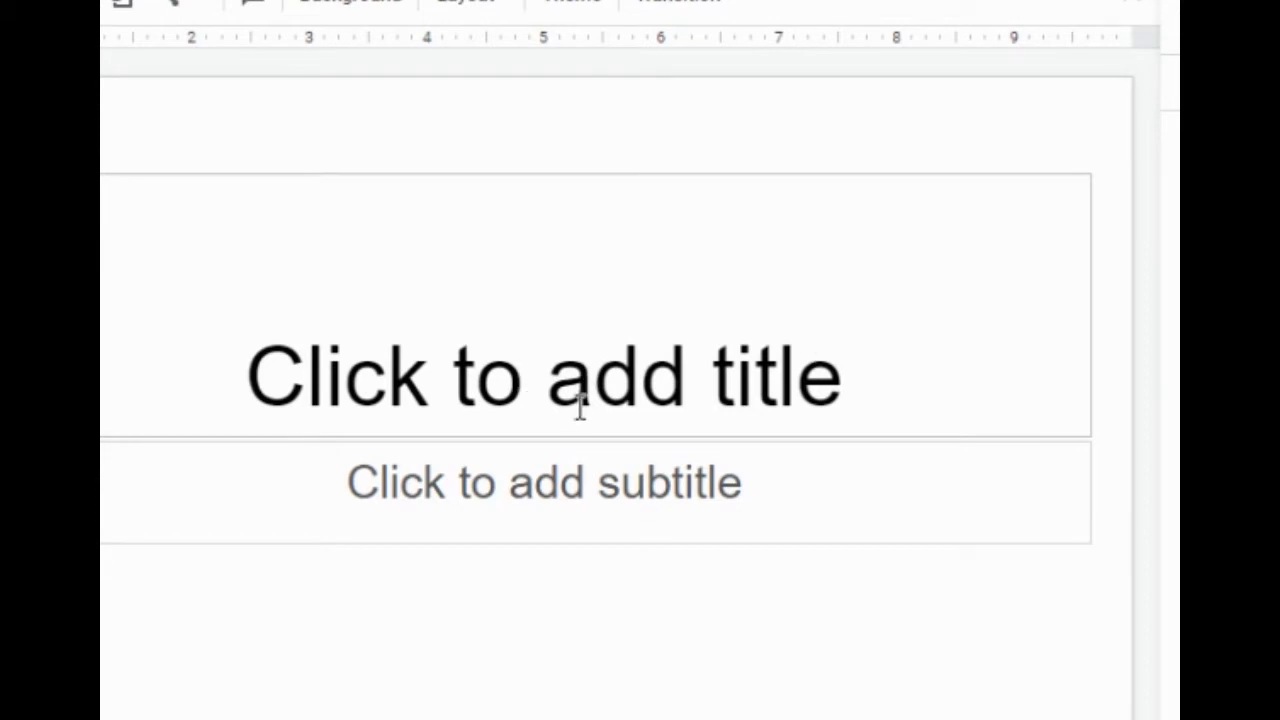
Enter "How to Make Christmas Cookies" as the slide title, then narrow and recenter its box with "Christmas Cookies" on the second line
click(602, 378)
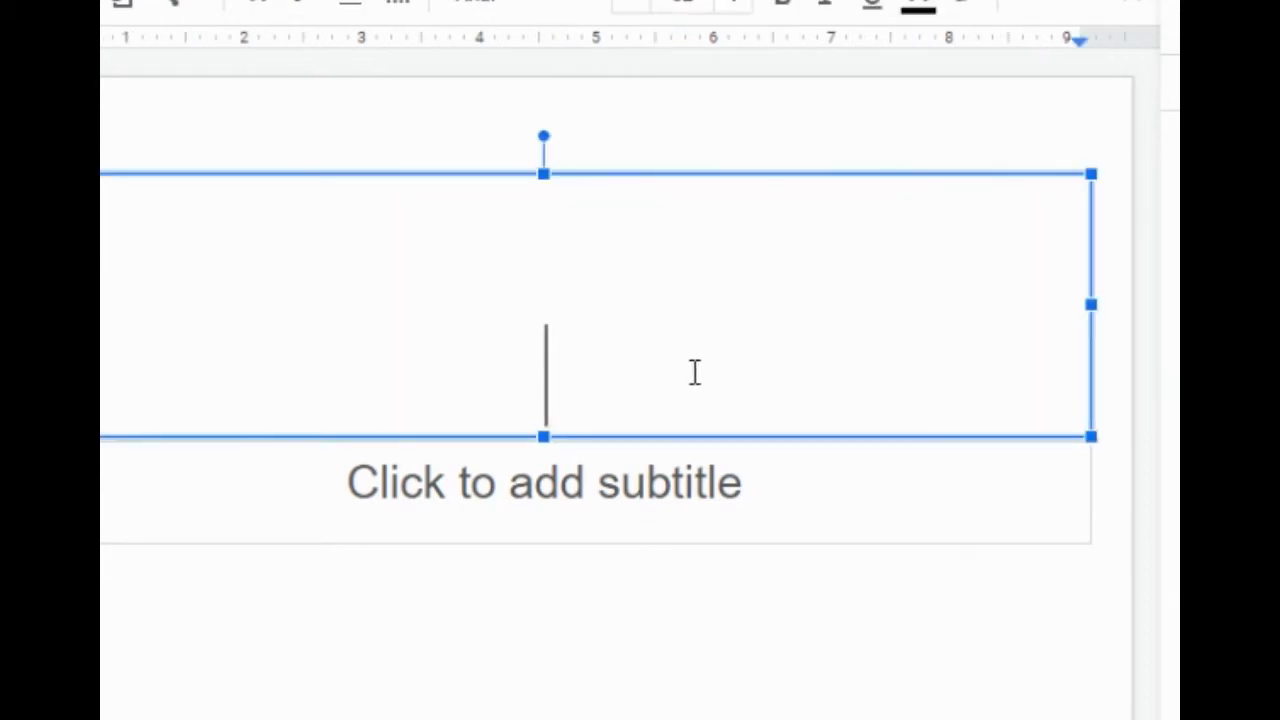
text(How )
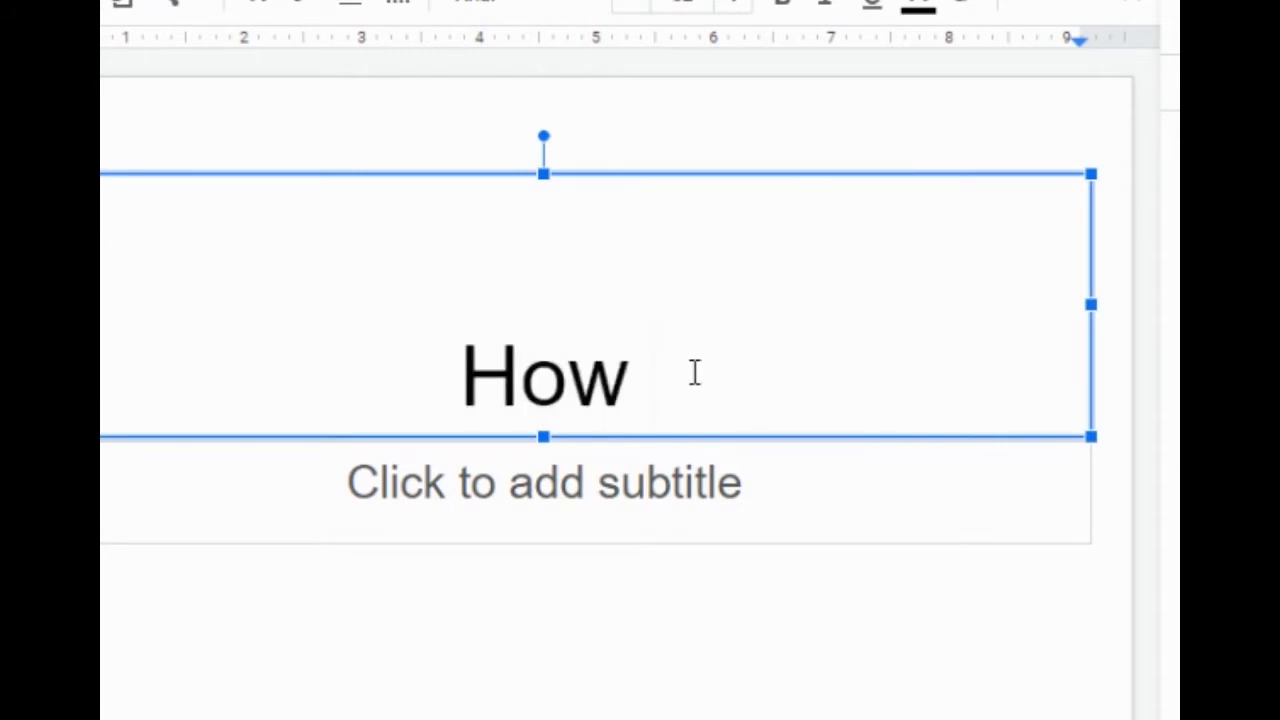
text(to Mak)
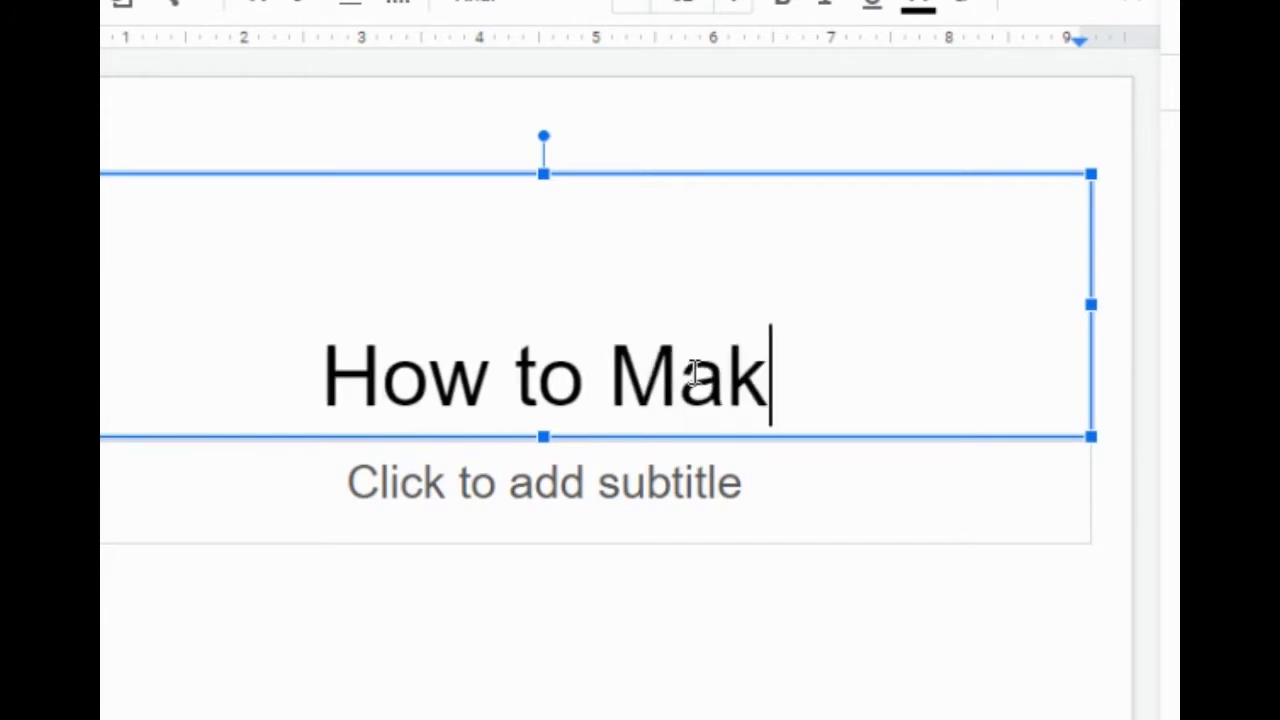
text(e Christmas)
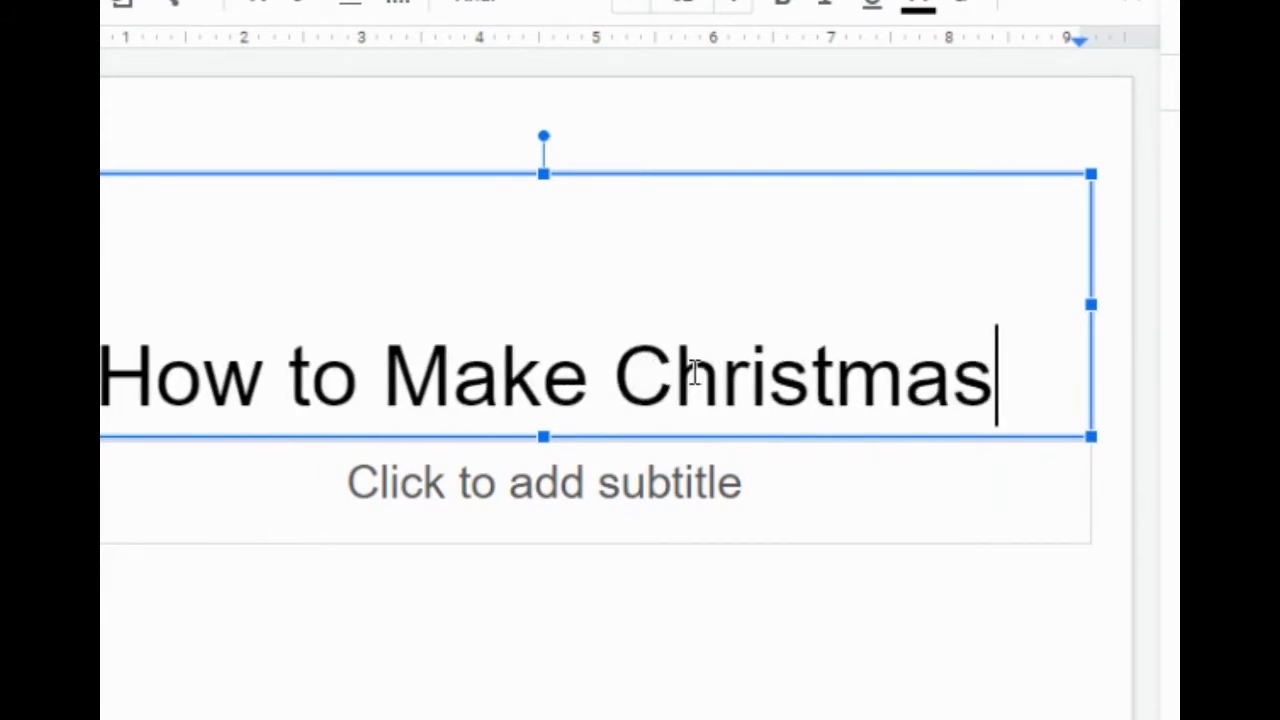
text( Cookies)
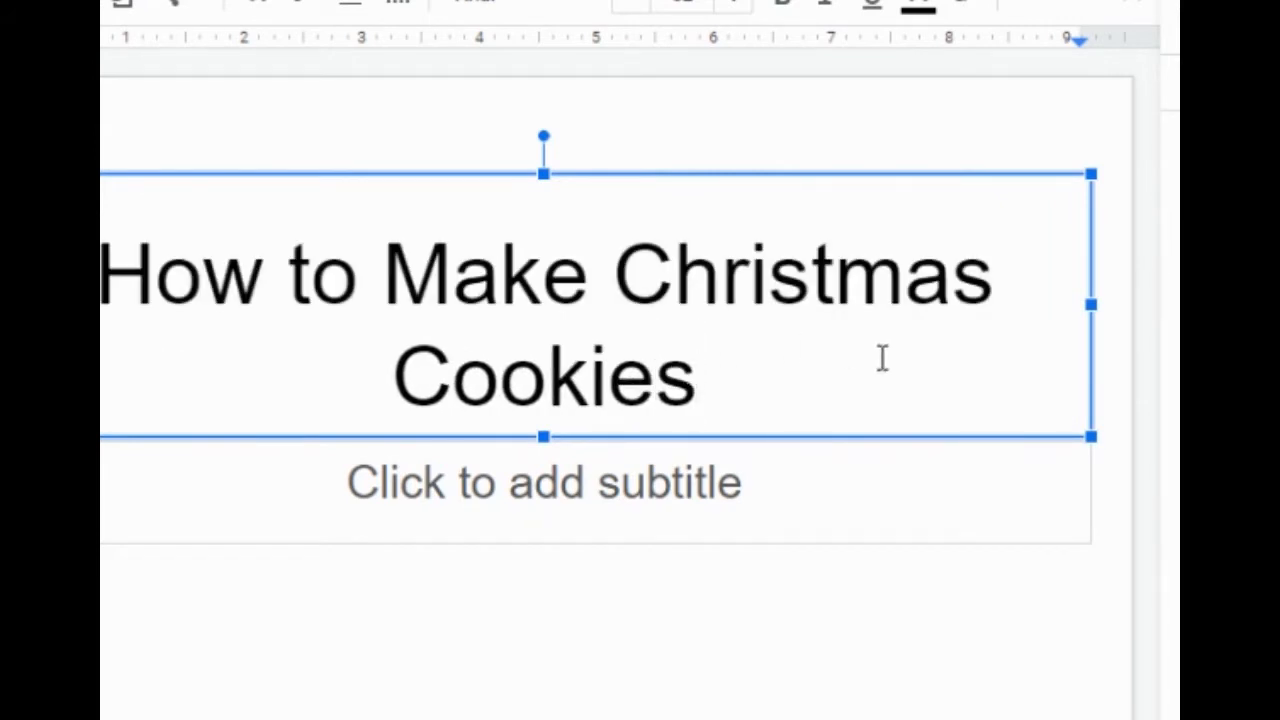
drag(1091, 300, 857, 304)
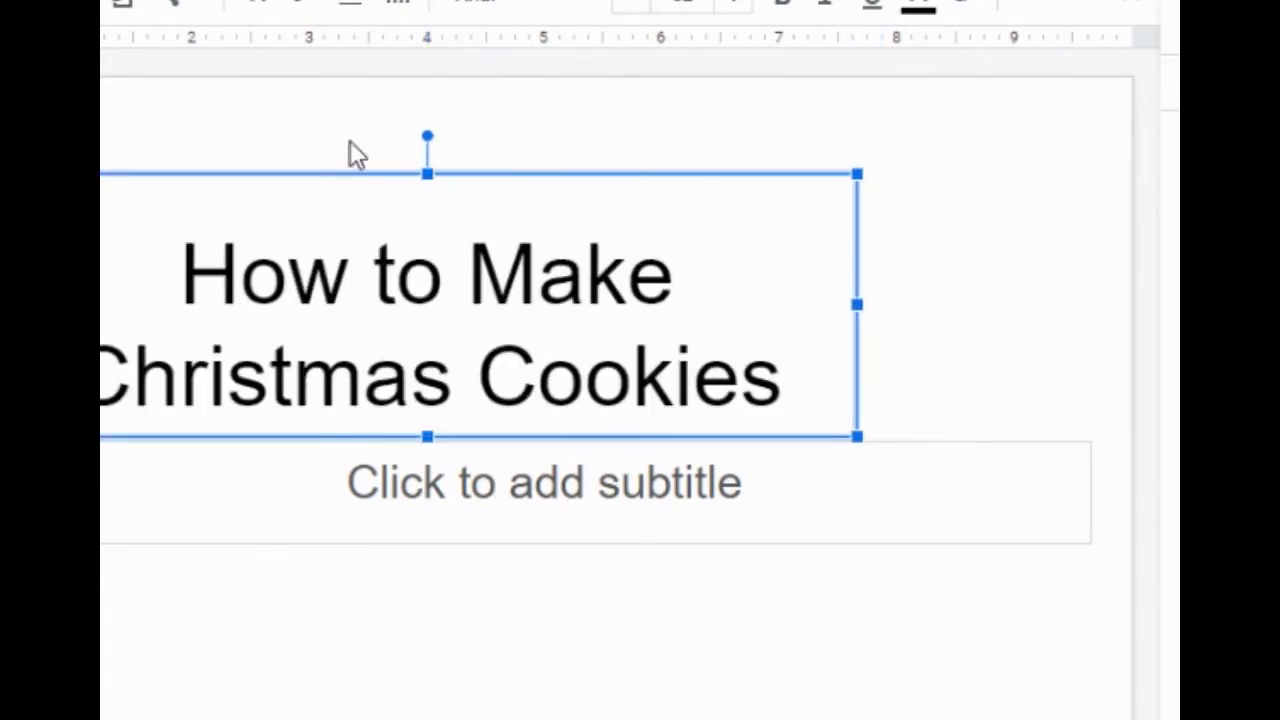
drag(340, 174, 467, 161)
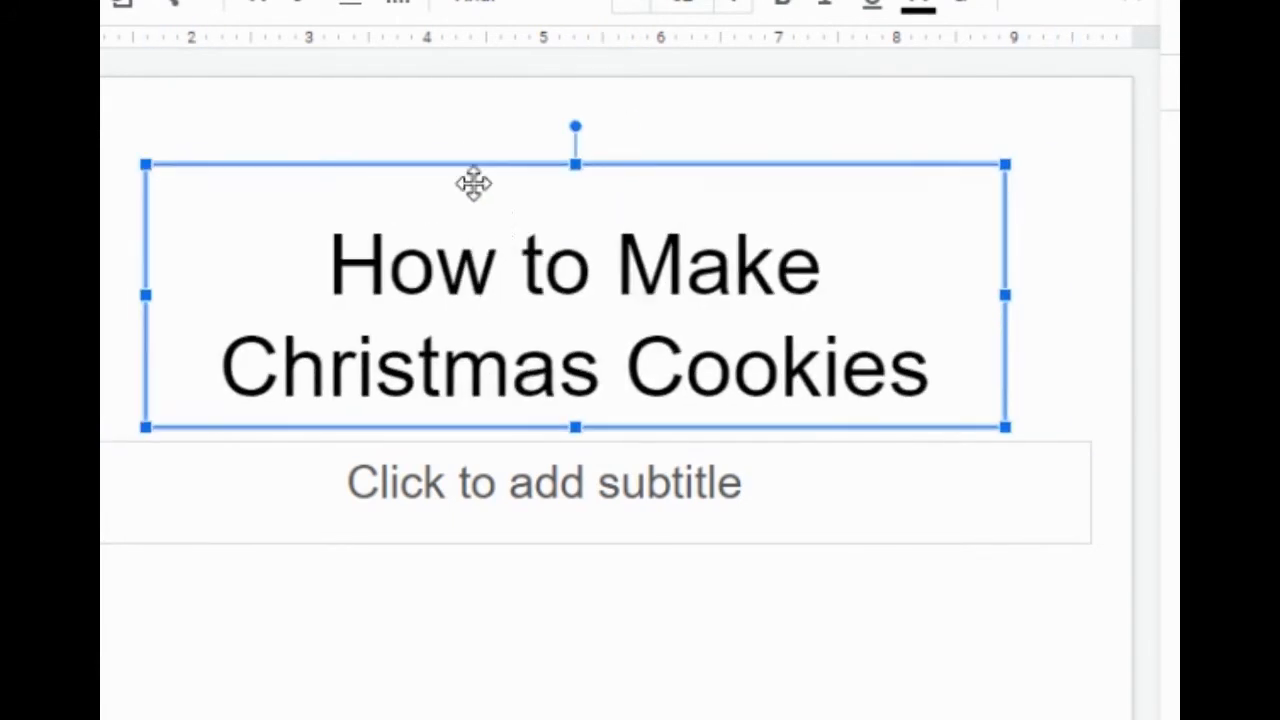
Format the whole title text in bright red with the Permanent Marker font
click(503, 249)
drag(341, 250, 1020, 429)
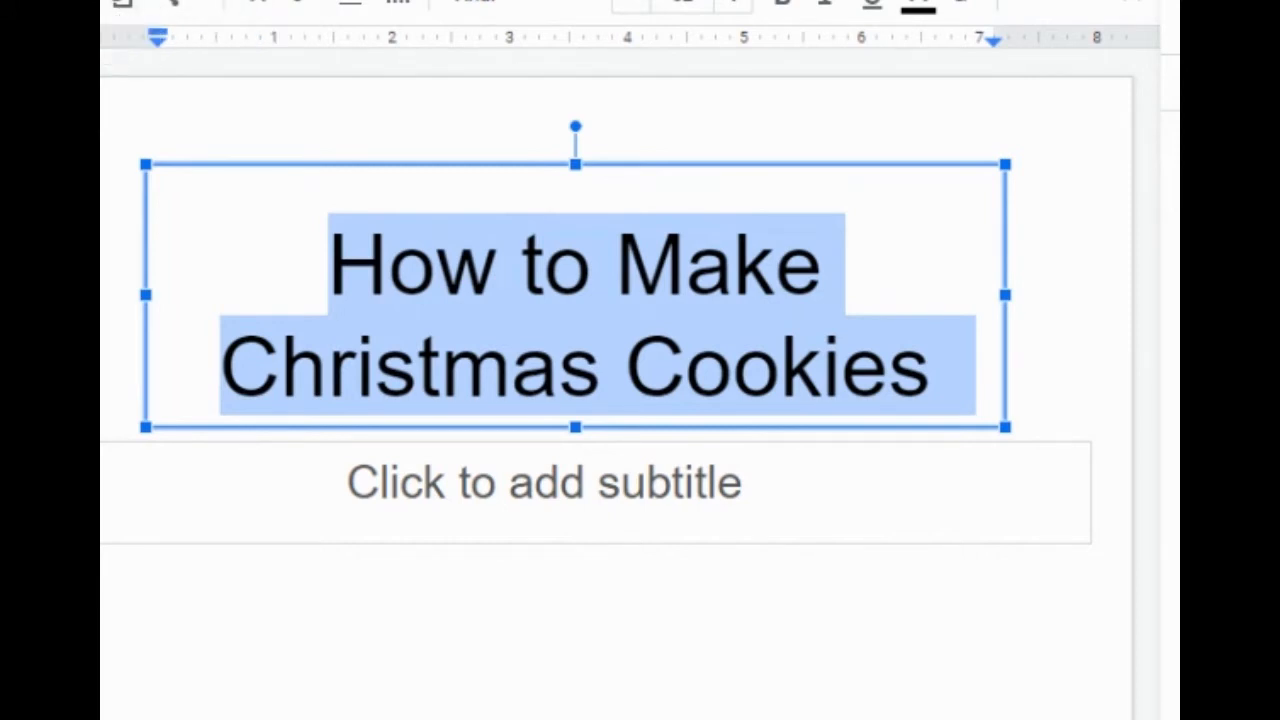
click(928, 8)
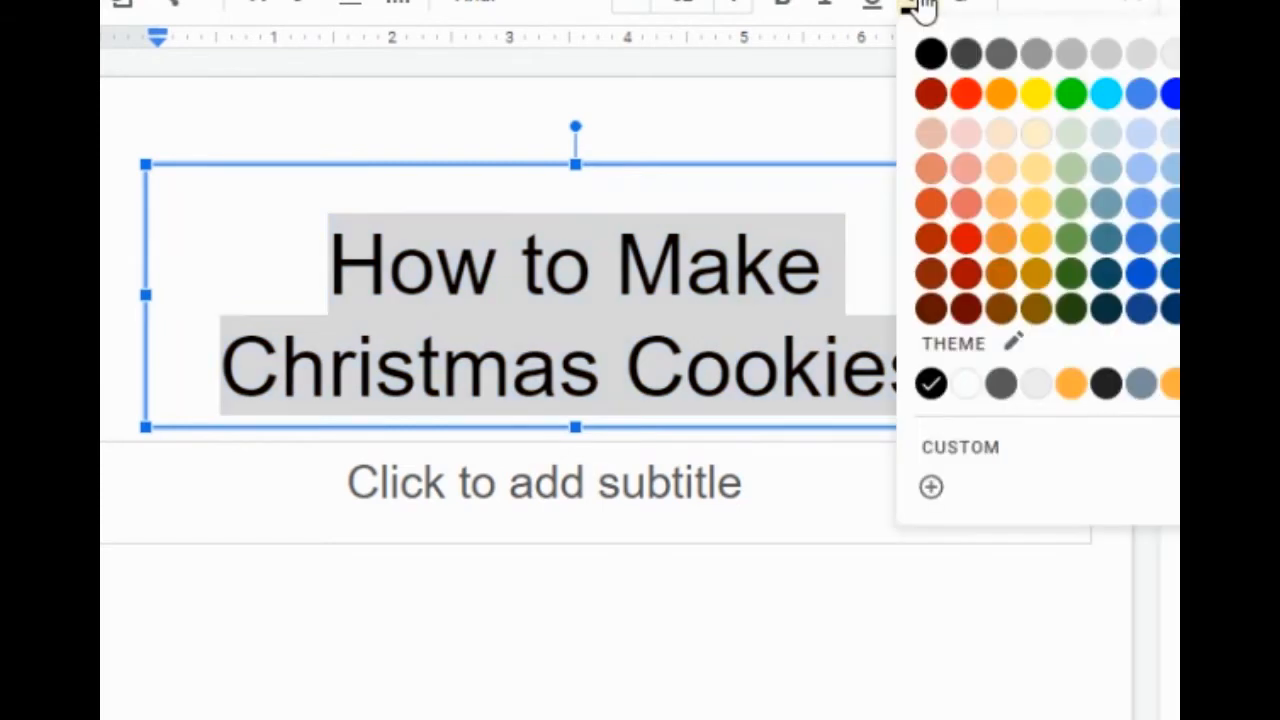
click(966, 94)
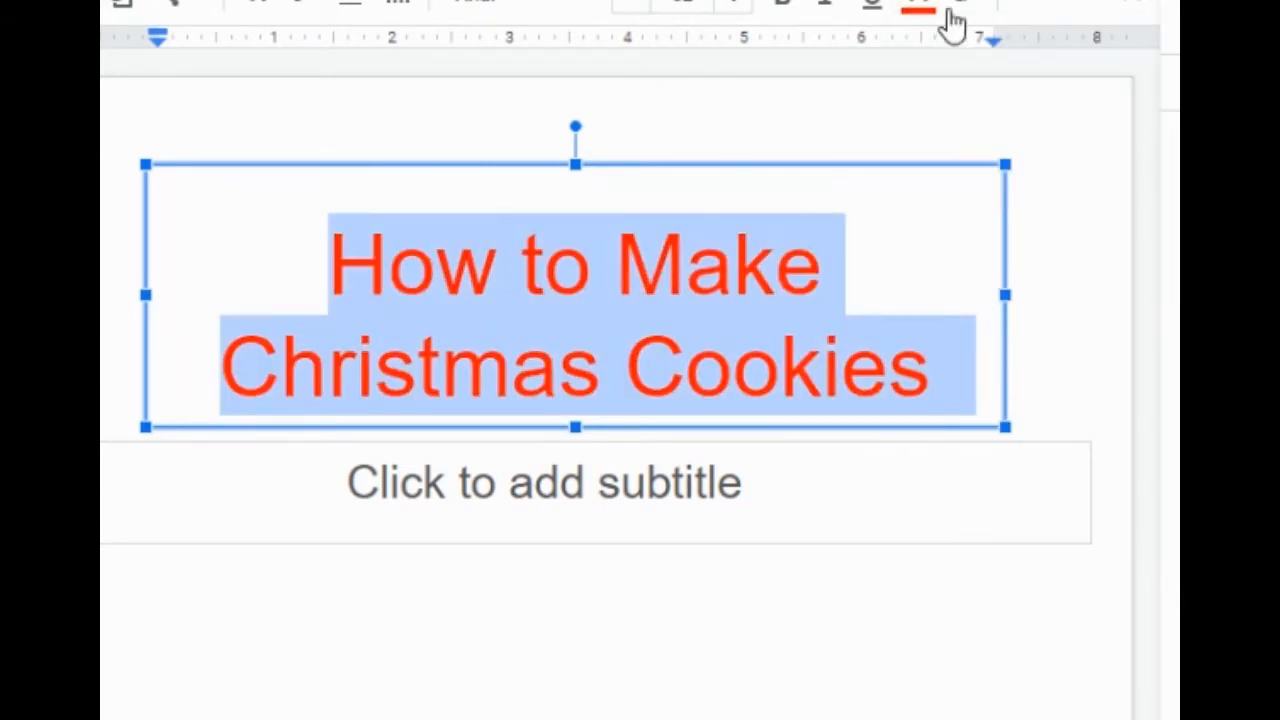
click(590, 15)
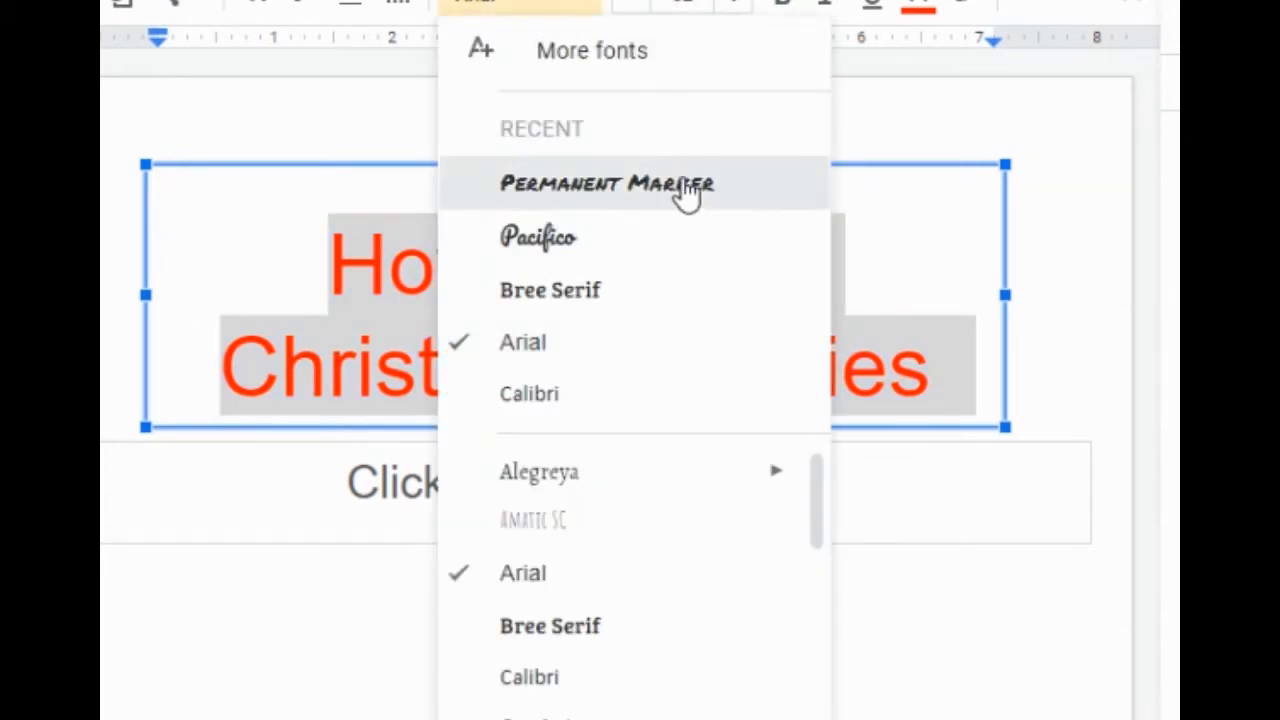
click(689, 190)
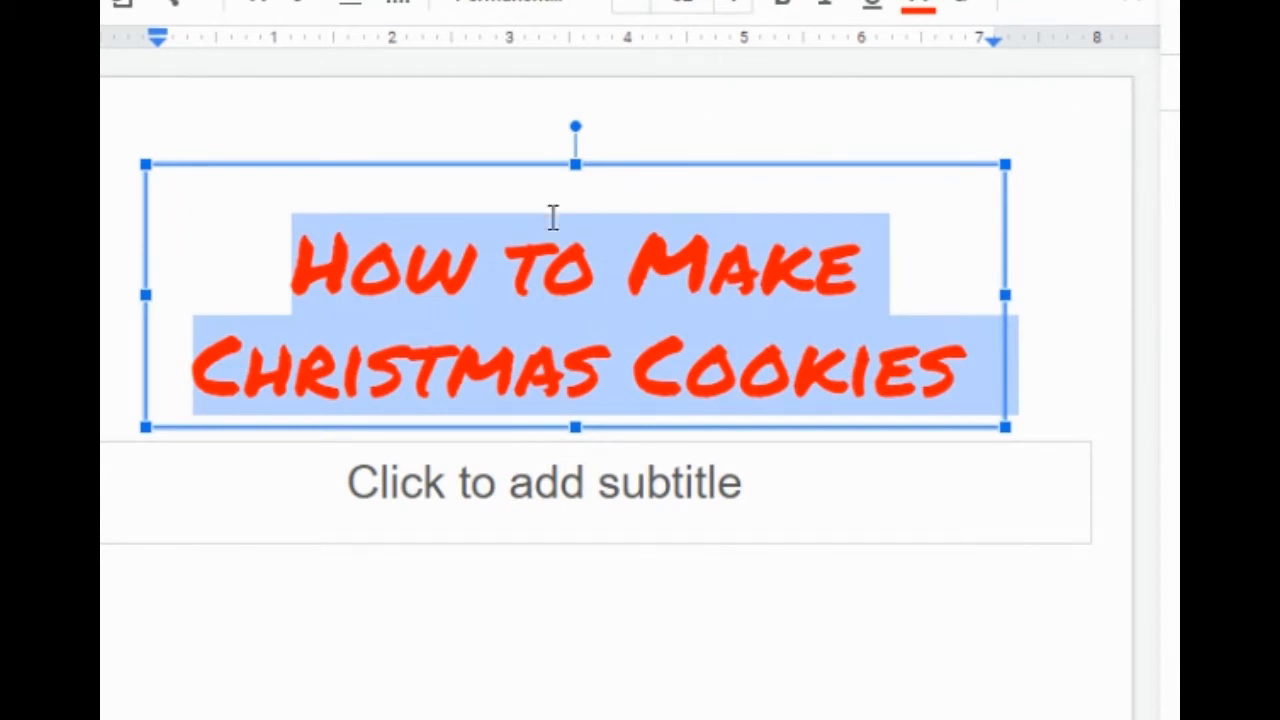
Make room between title and subtitle by raising and shortening the title box and lowering the subtitle placeholder
drag(485, 163, 473, 103)
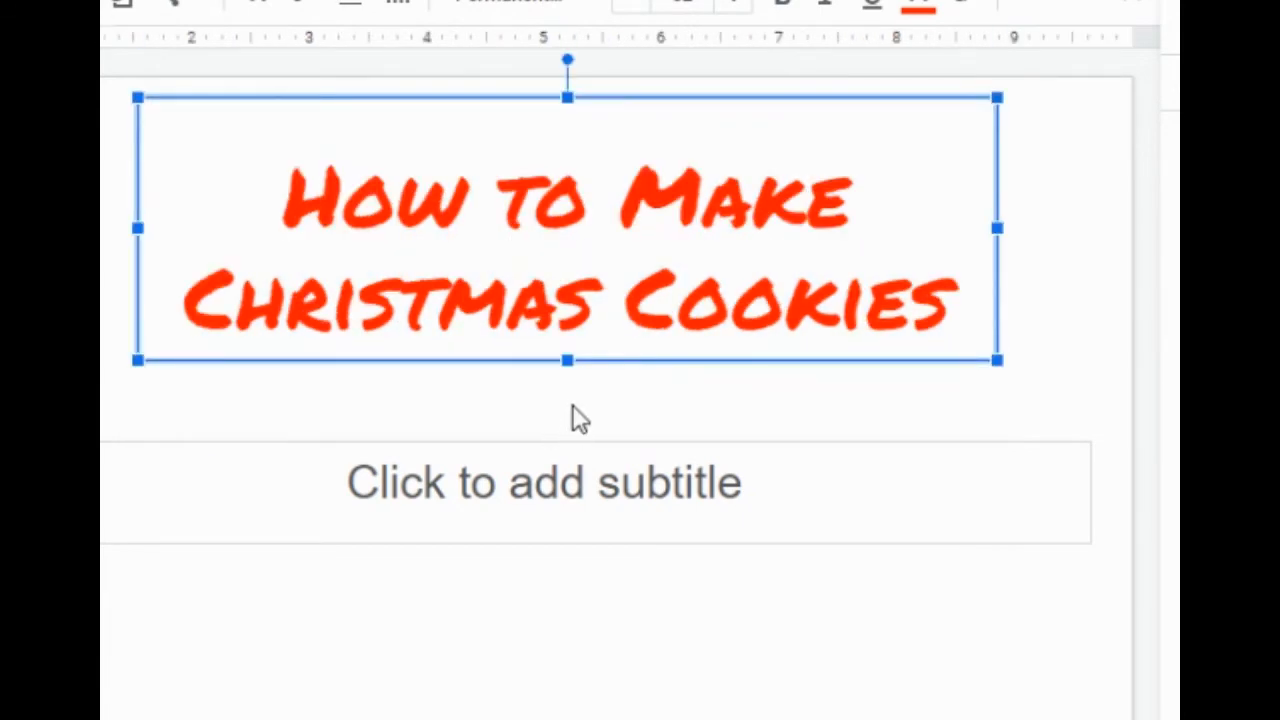
drag(567, 360, 557, 286)
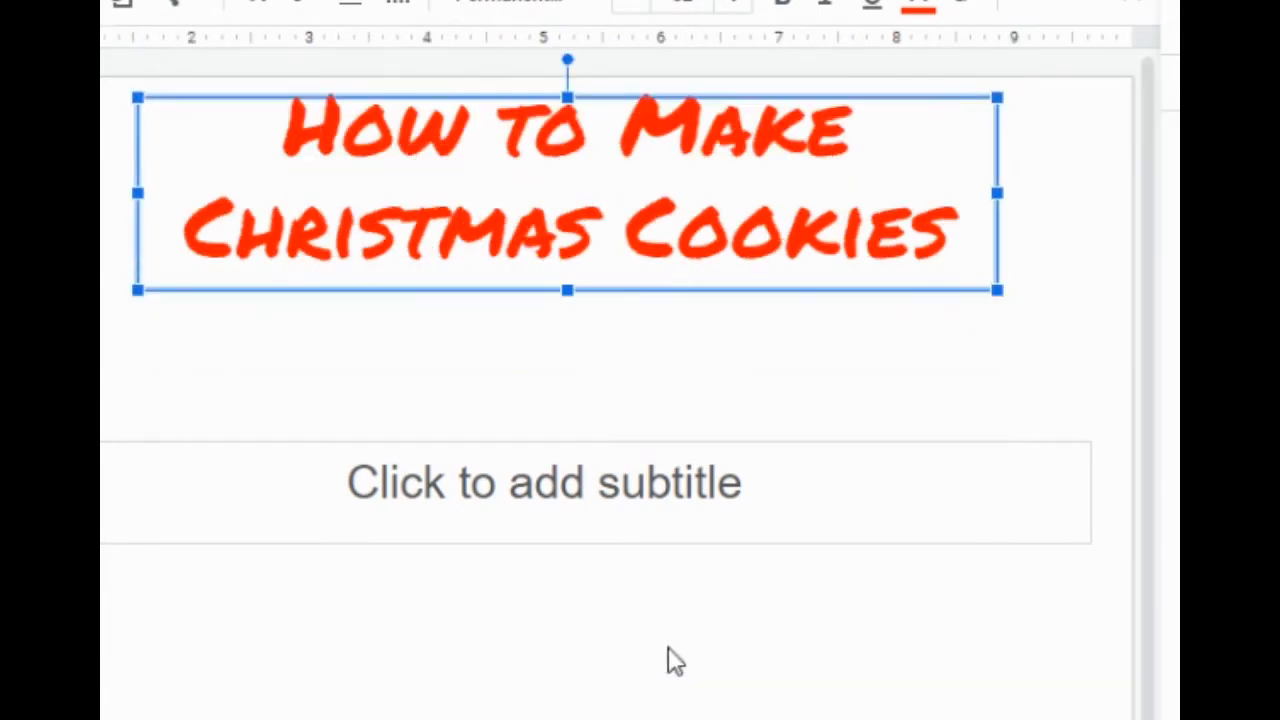
drag(406, 441, 420, 574)
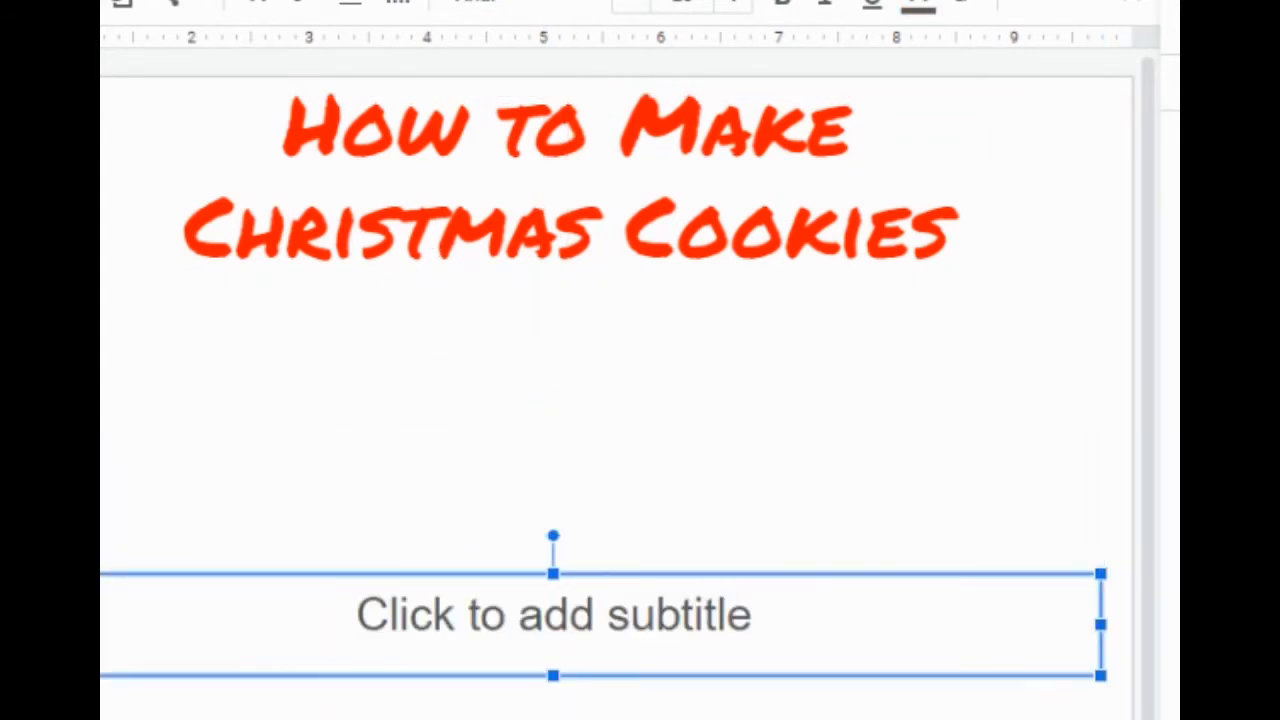
Insert word art reading "How to Make Christmas Cookies" on the slide
click(102, 3)
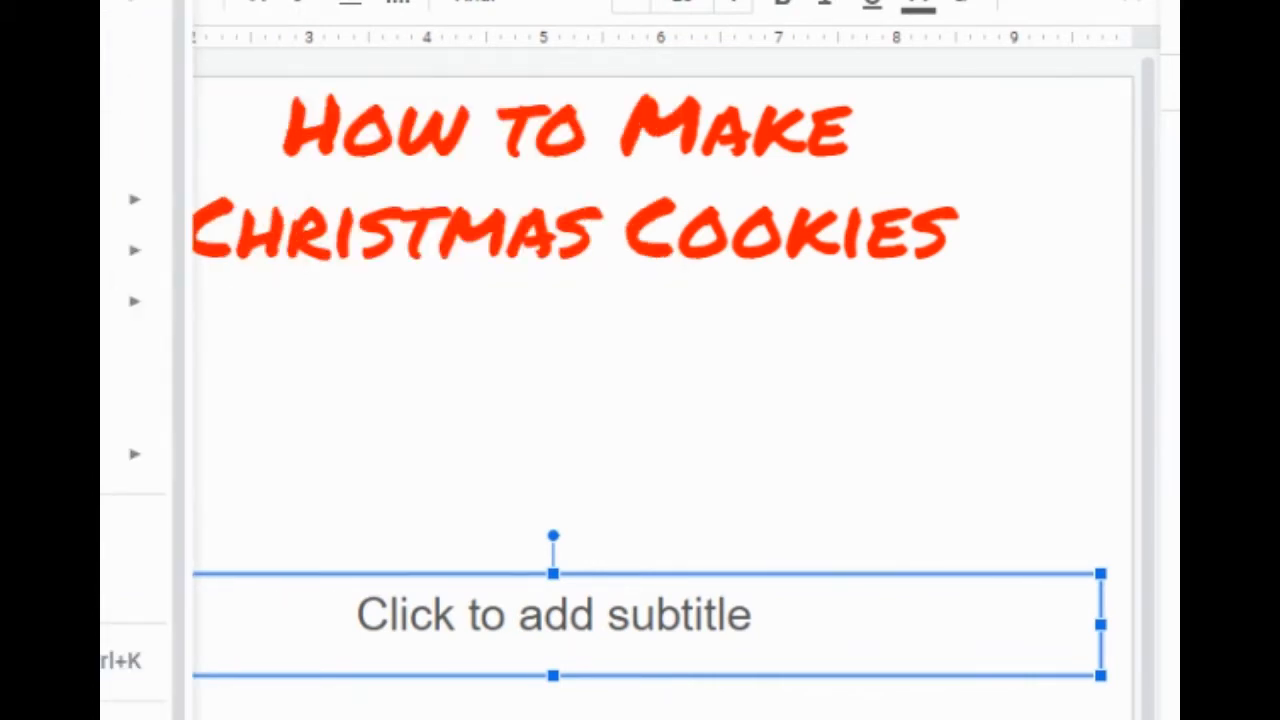
mouse_move(115, 4)
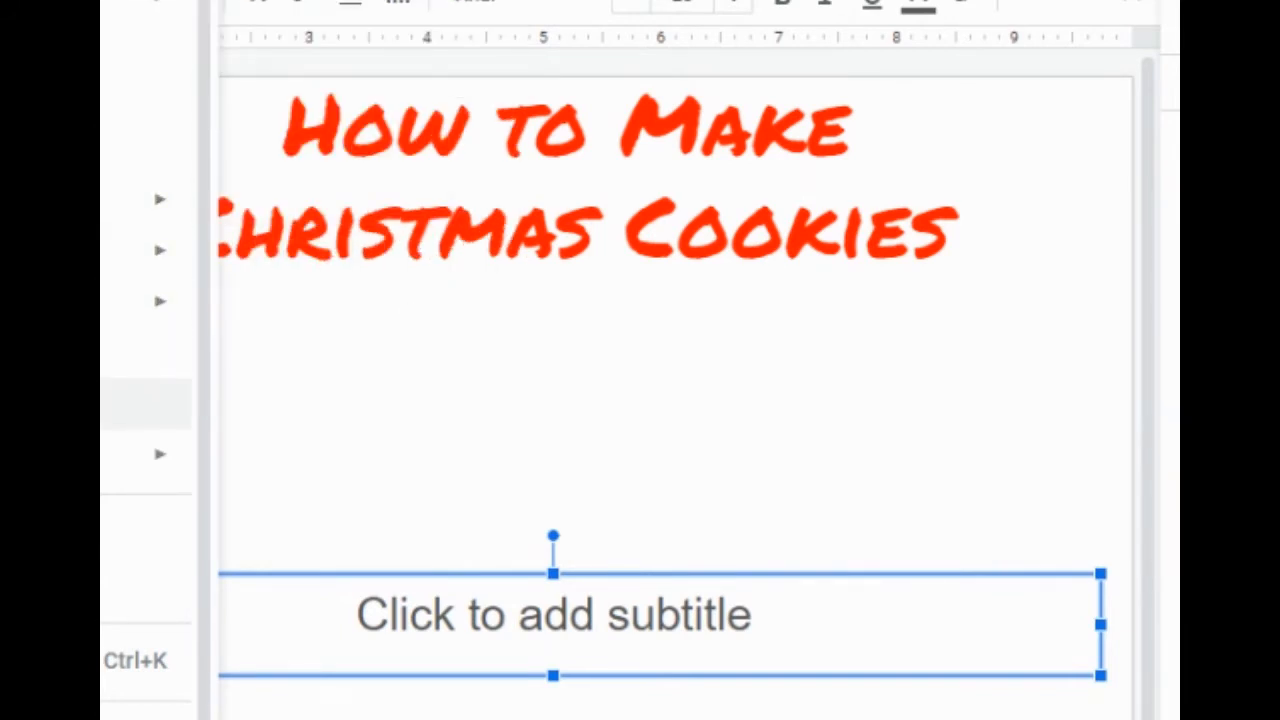
click(145, 405)
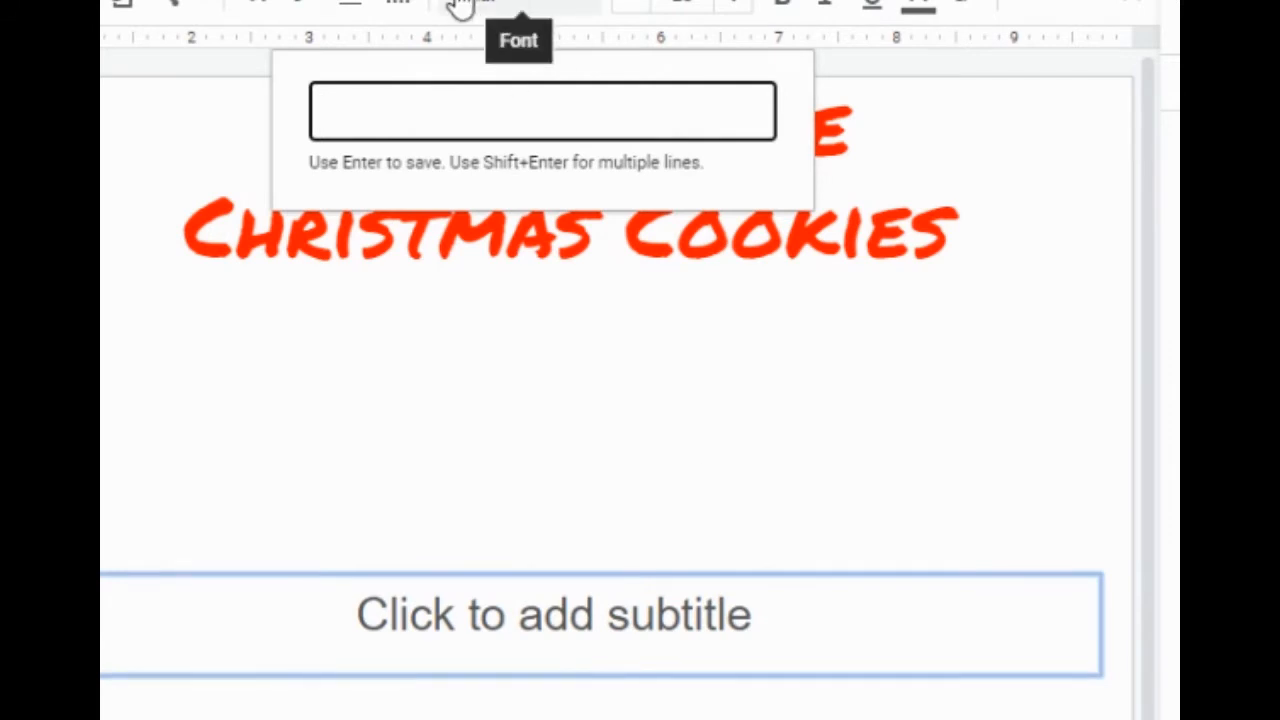
text(How to Make Ch)
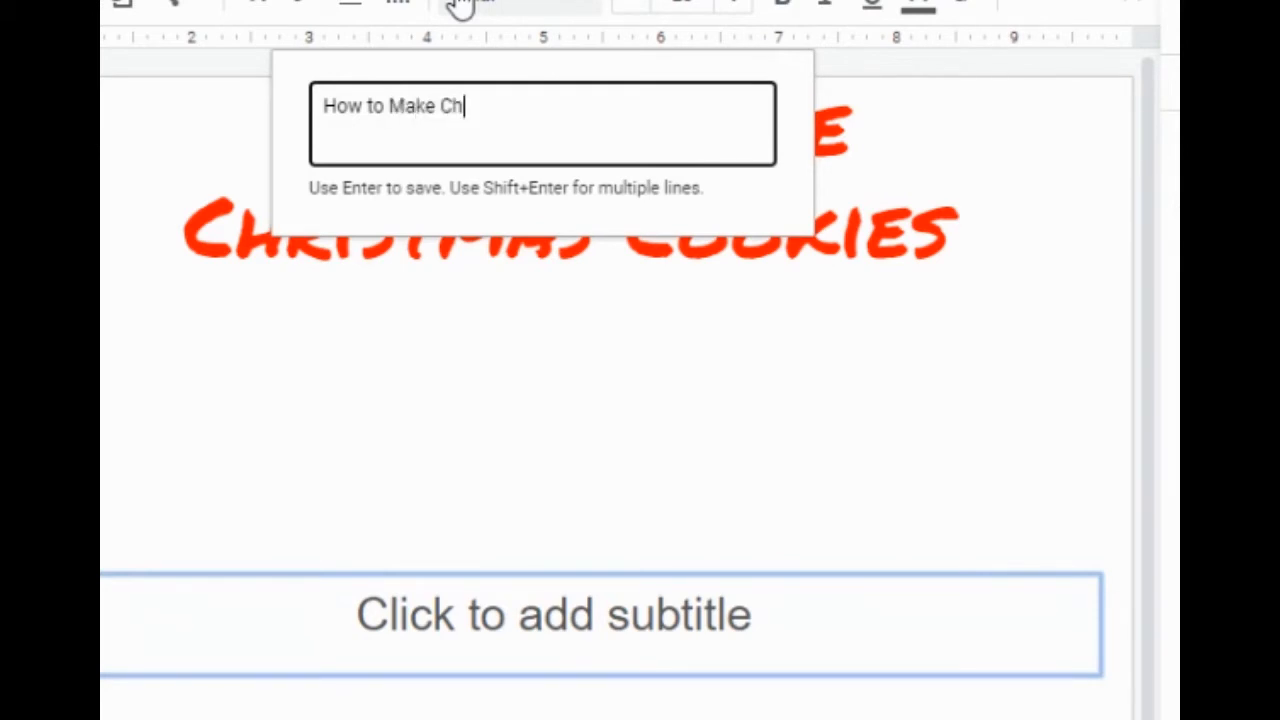
text(mas Cookies)
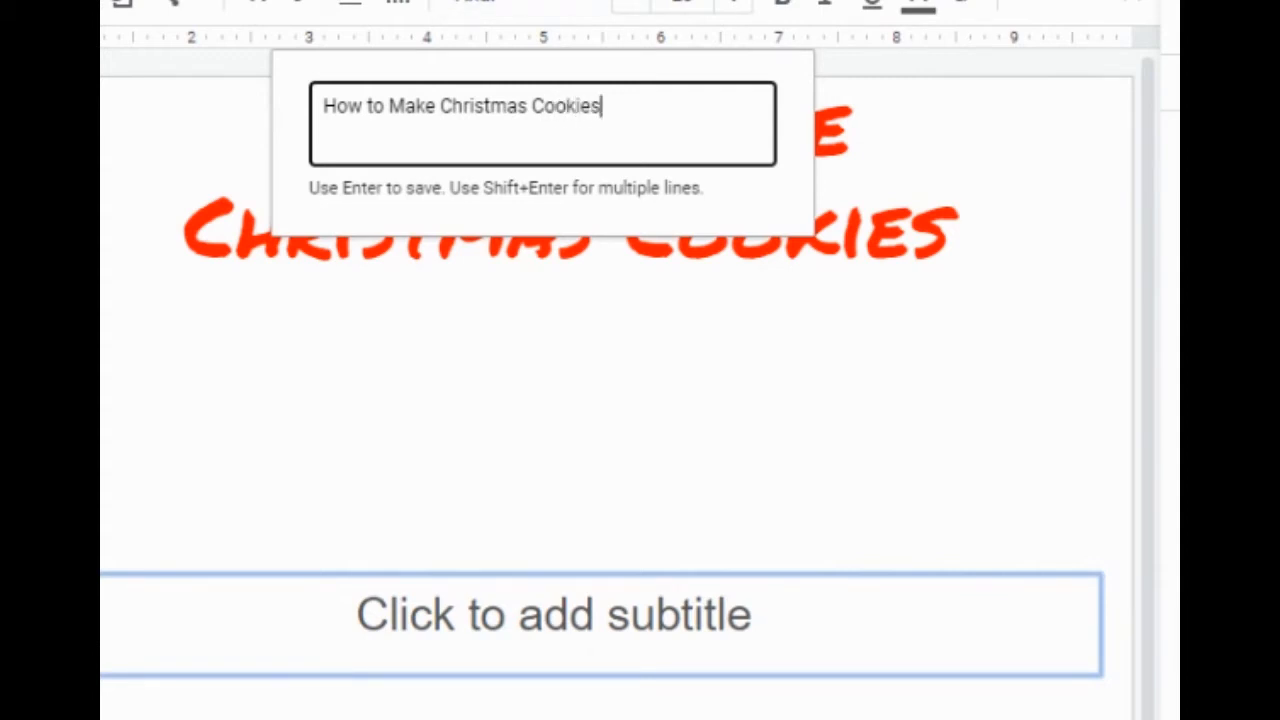
key(Return)
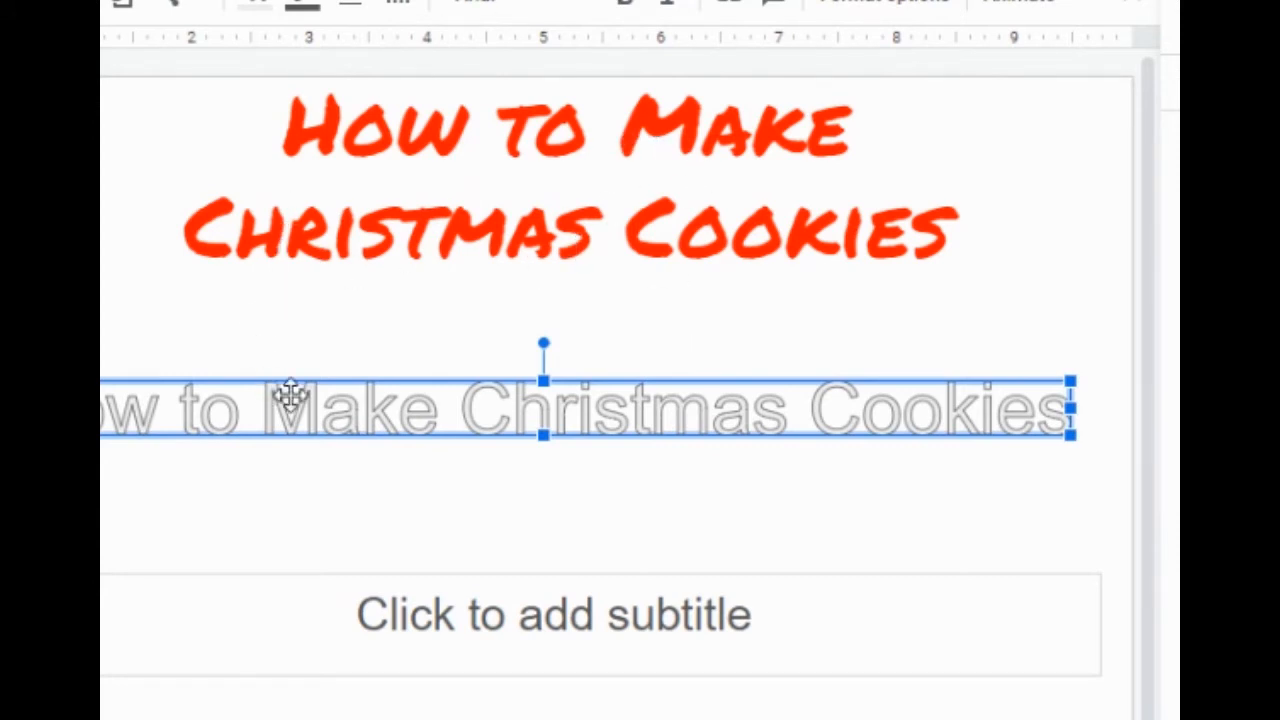
Split the word art into two lines after "Make" and center it between the title and the subtitle placeholder
double_click(421, 384)
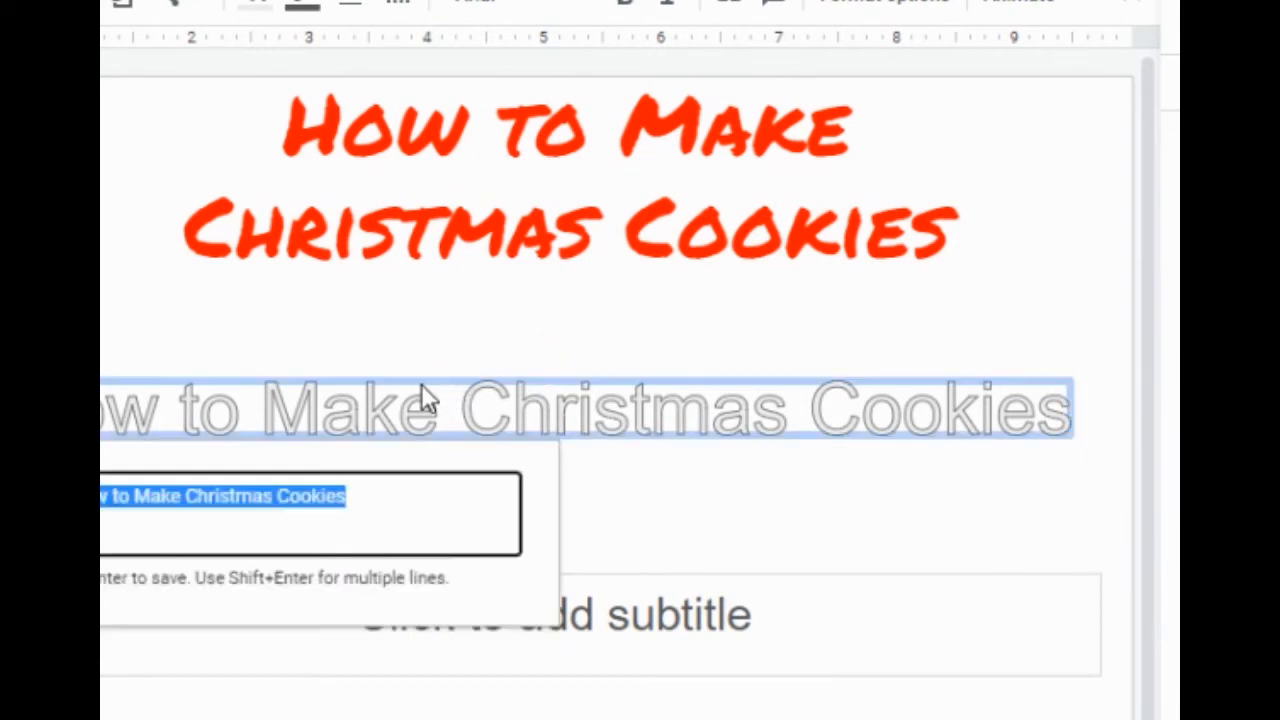
click(182, 498)
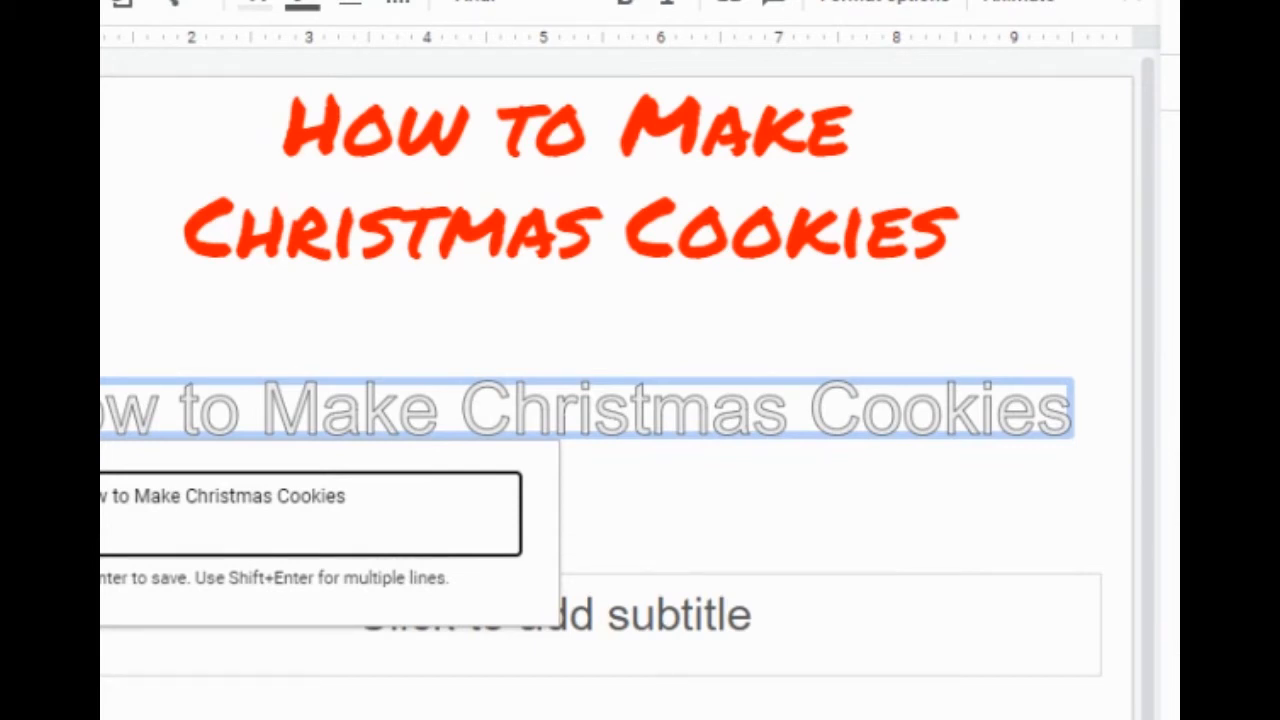
key(shift+Return)
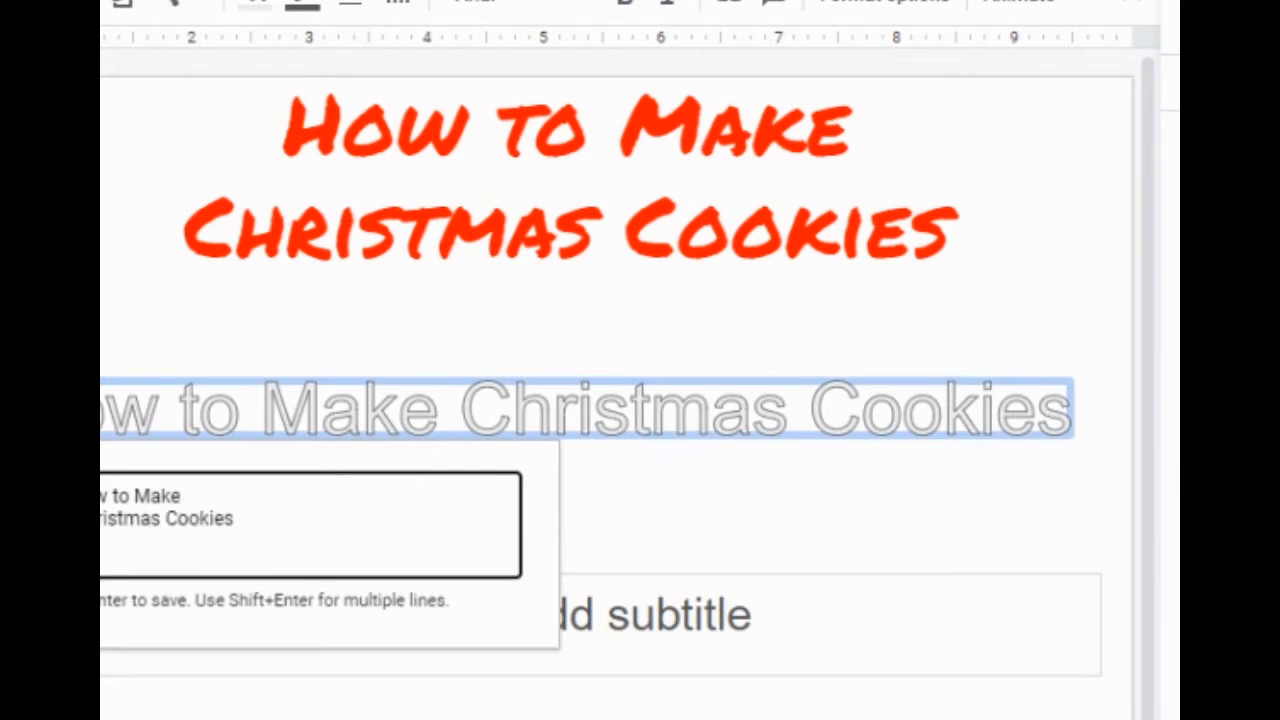
key(Delete)
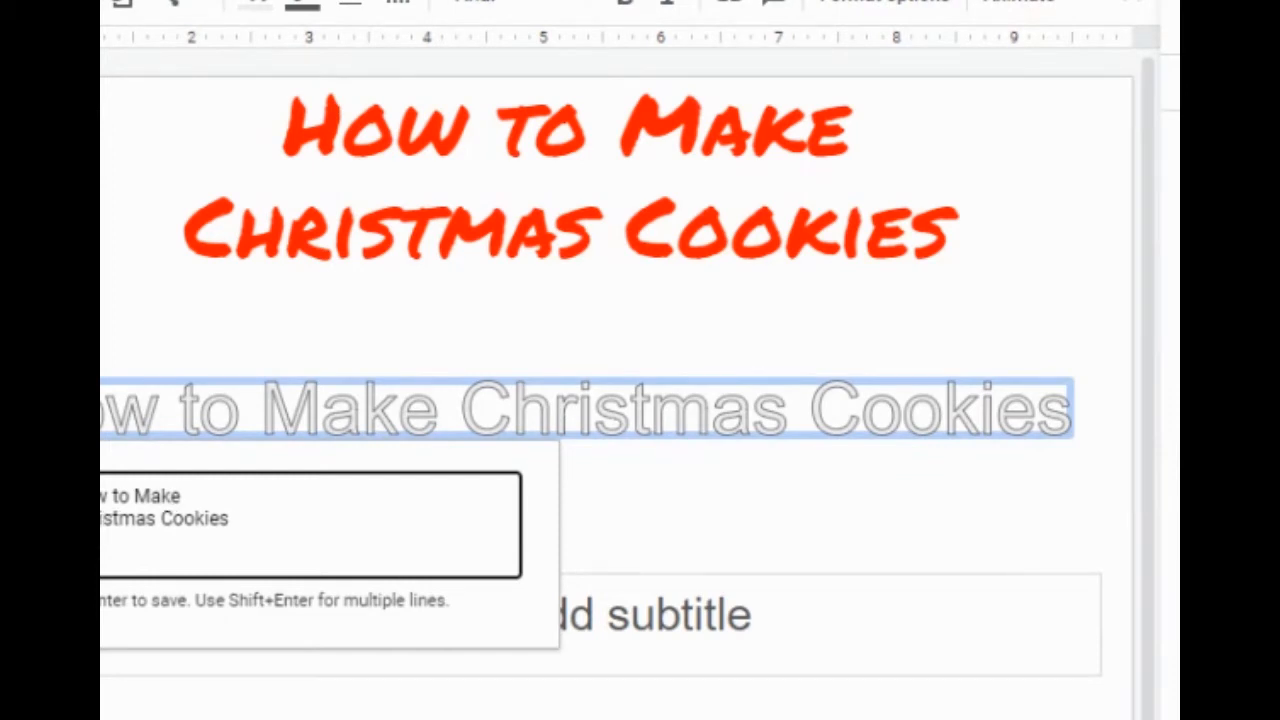
key(Return)
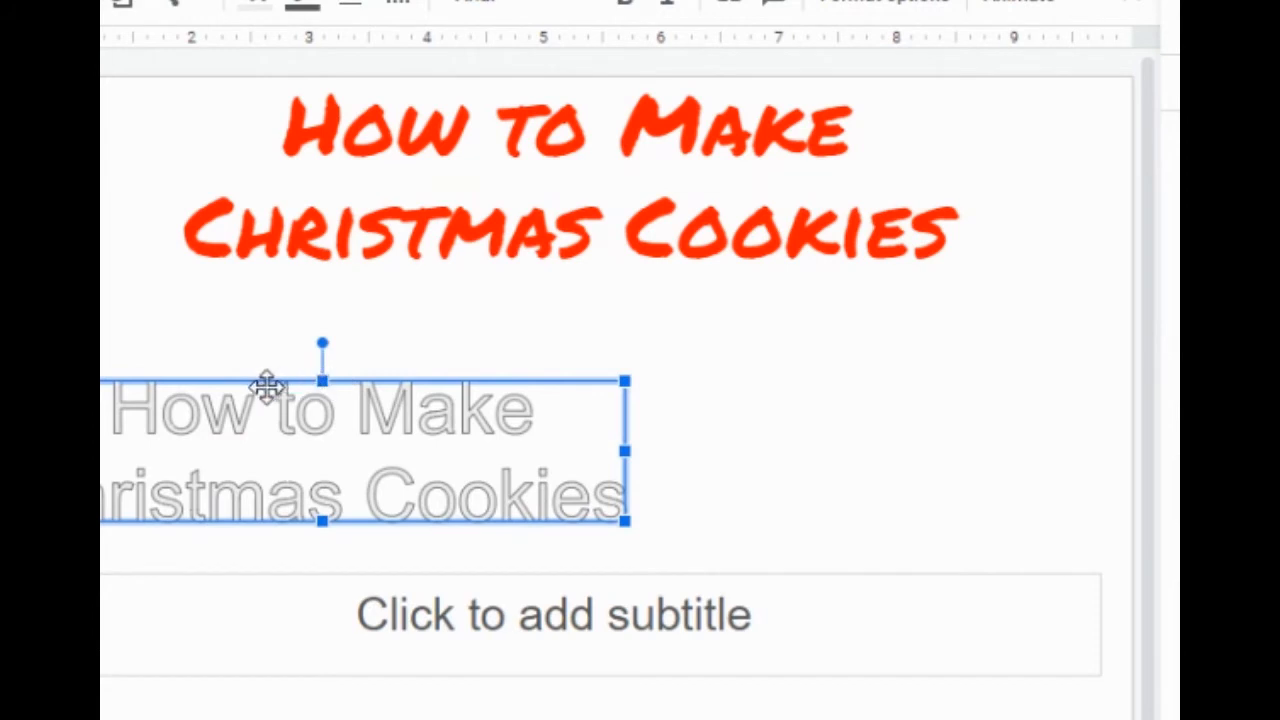
drag(246, 383, 478, 331)
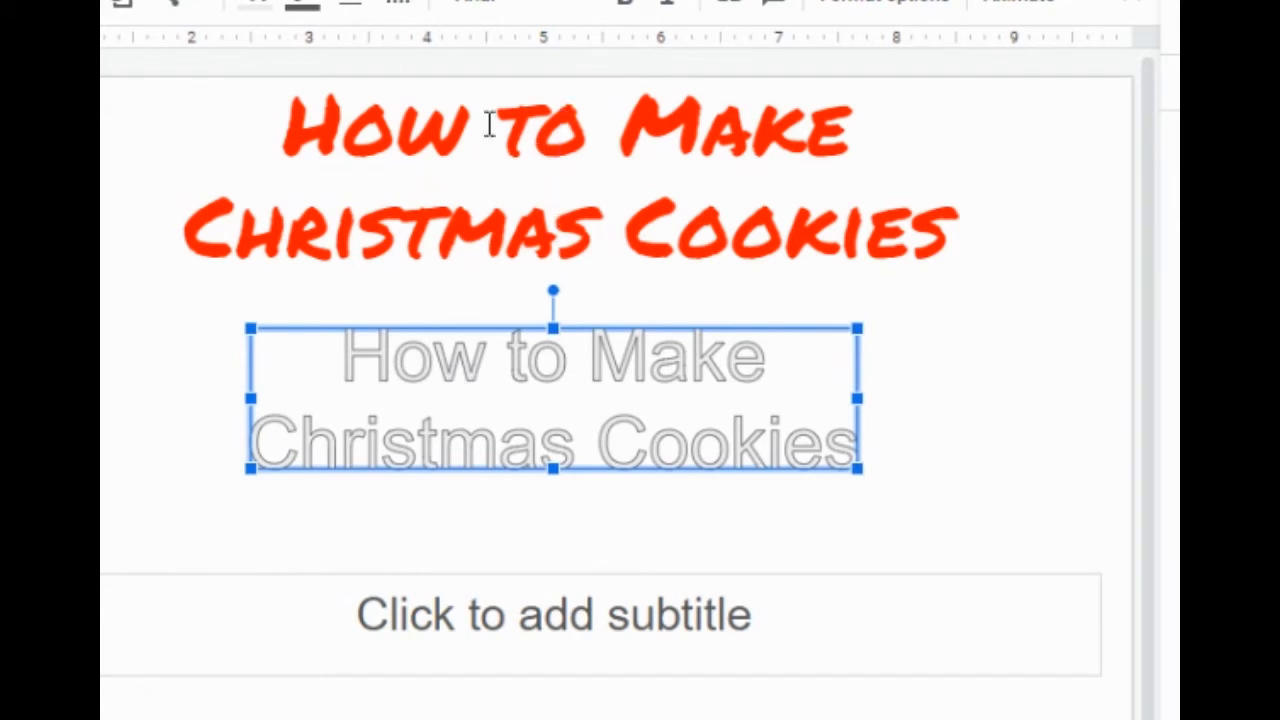
Set the word art's font to Permanent Marker and its solid fill color to bright red
click(585, 15)
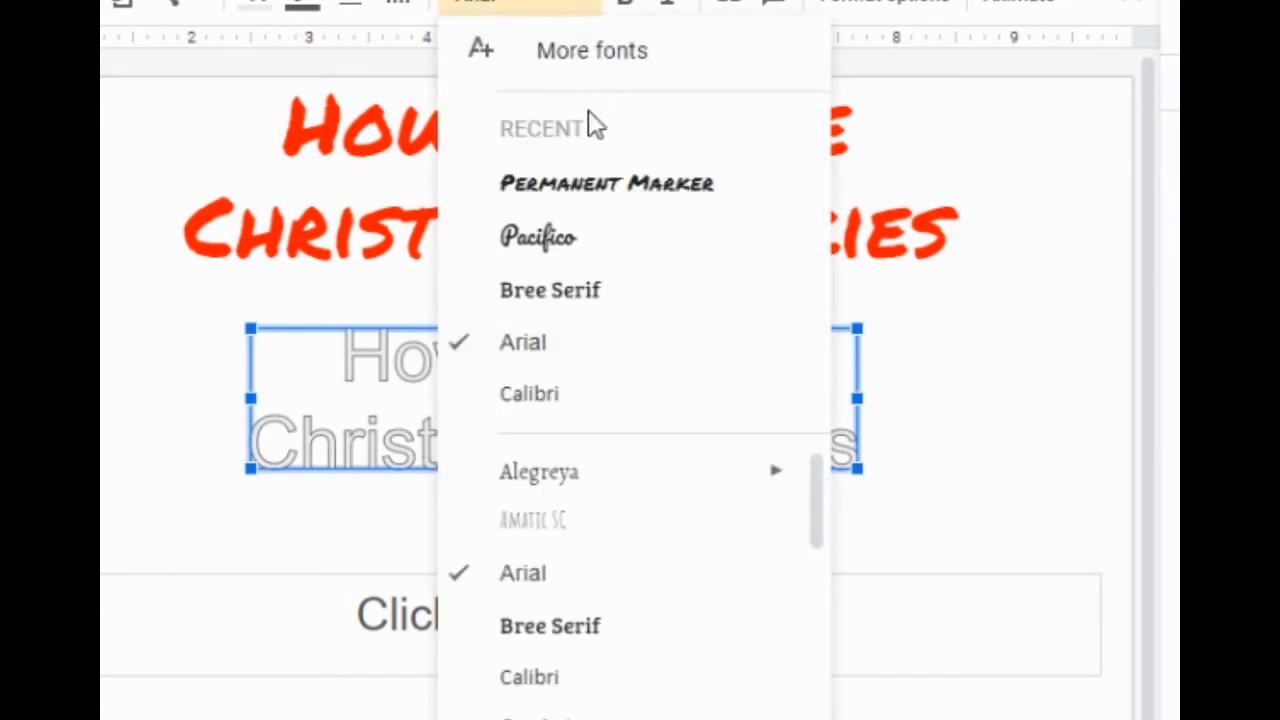
click(581, 188)
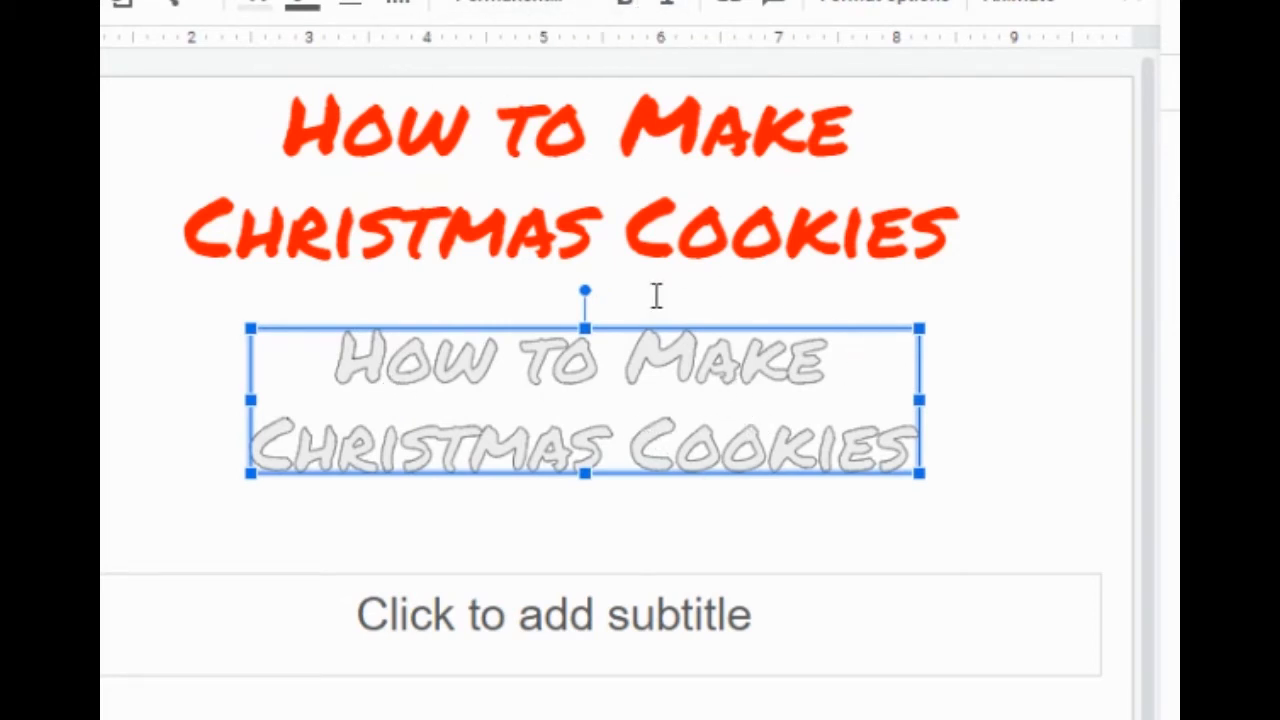
click(256, 8)
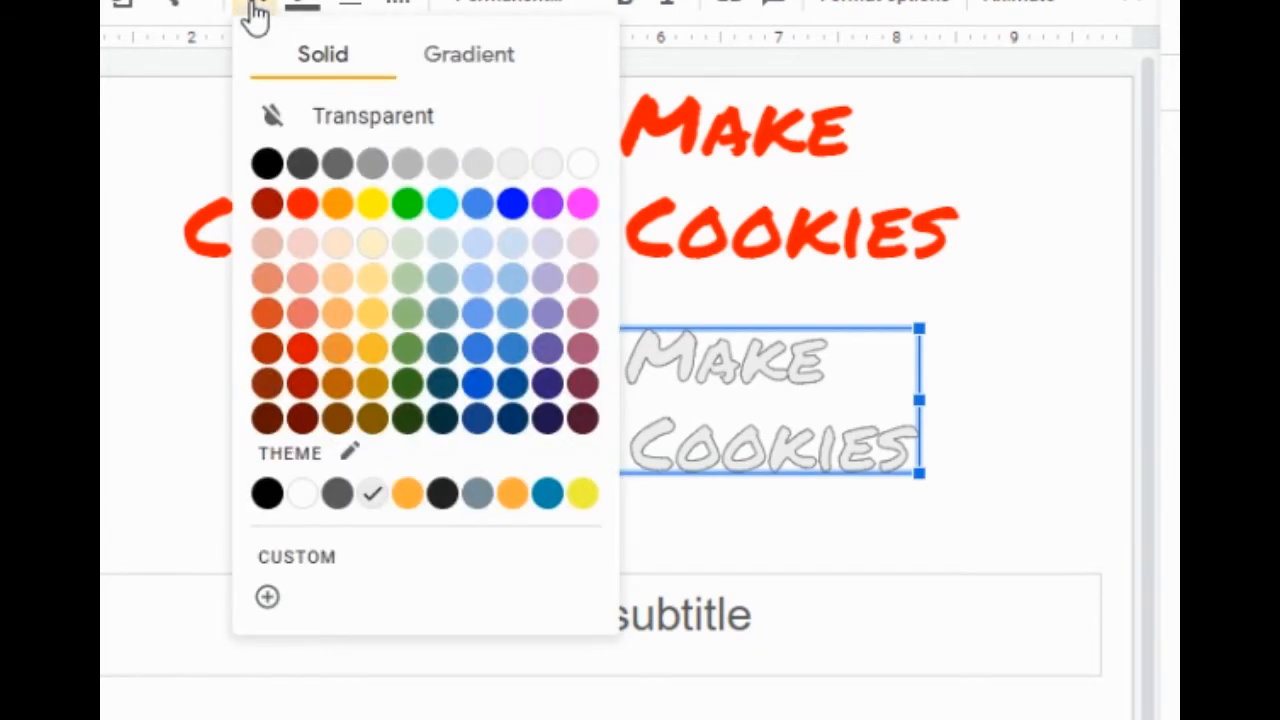
click(302, 203)
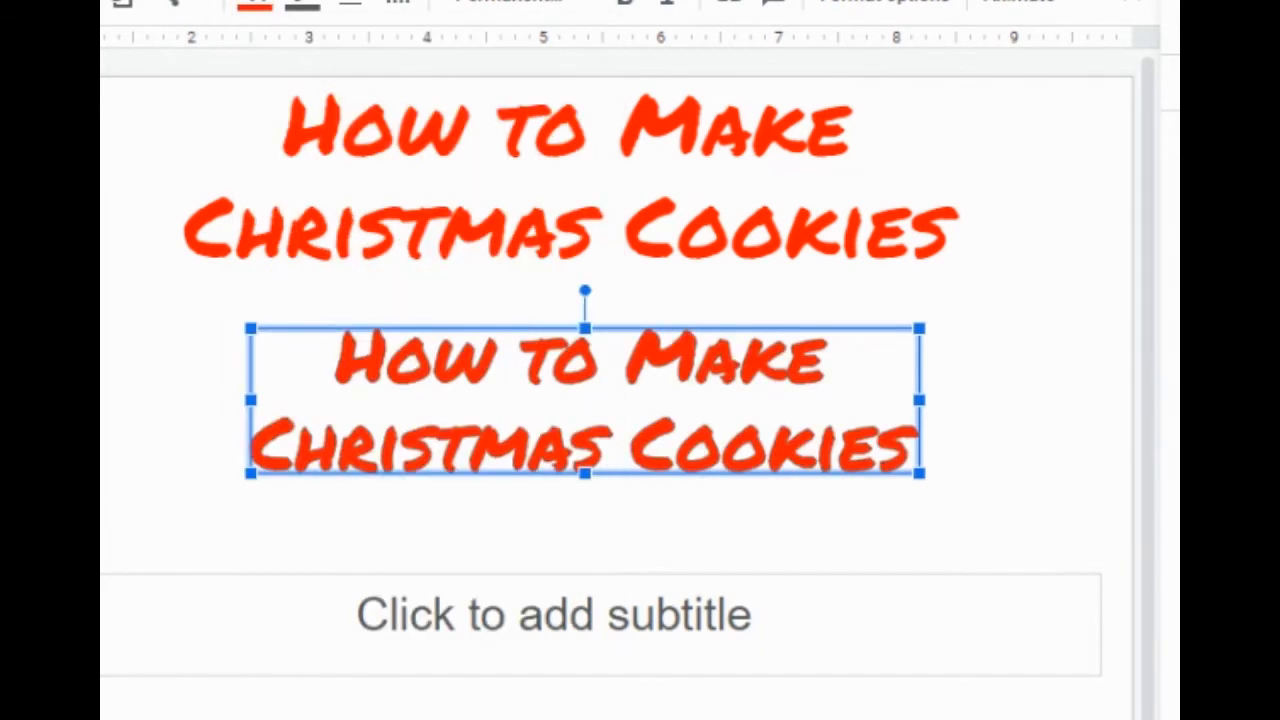
Color the word art's outline green, settling on the second-darkest green shade
click(303, 8)
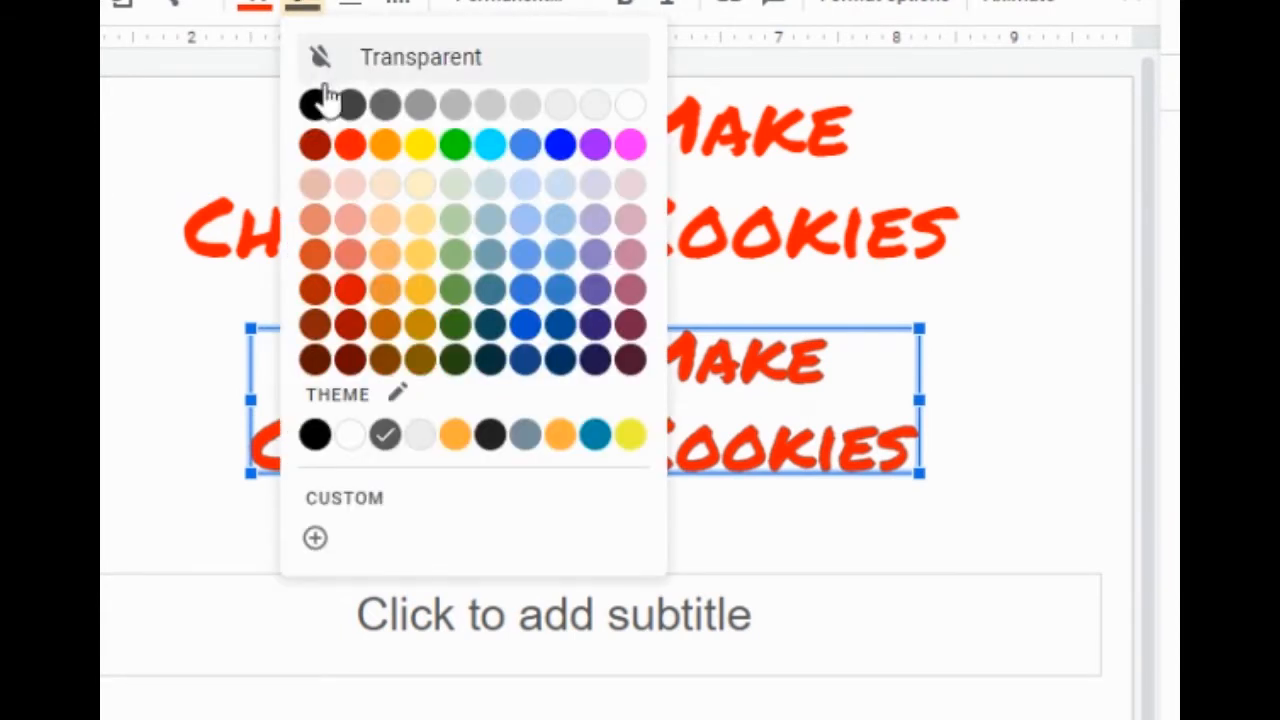
click(455, 146)
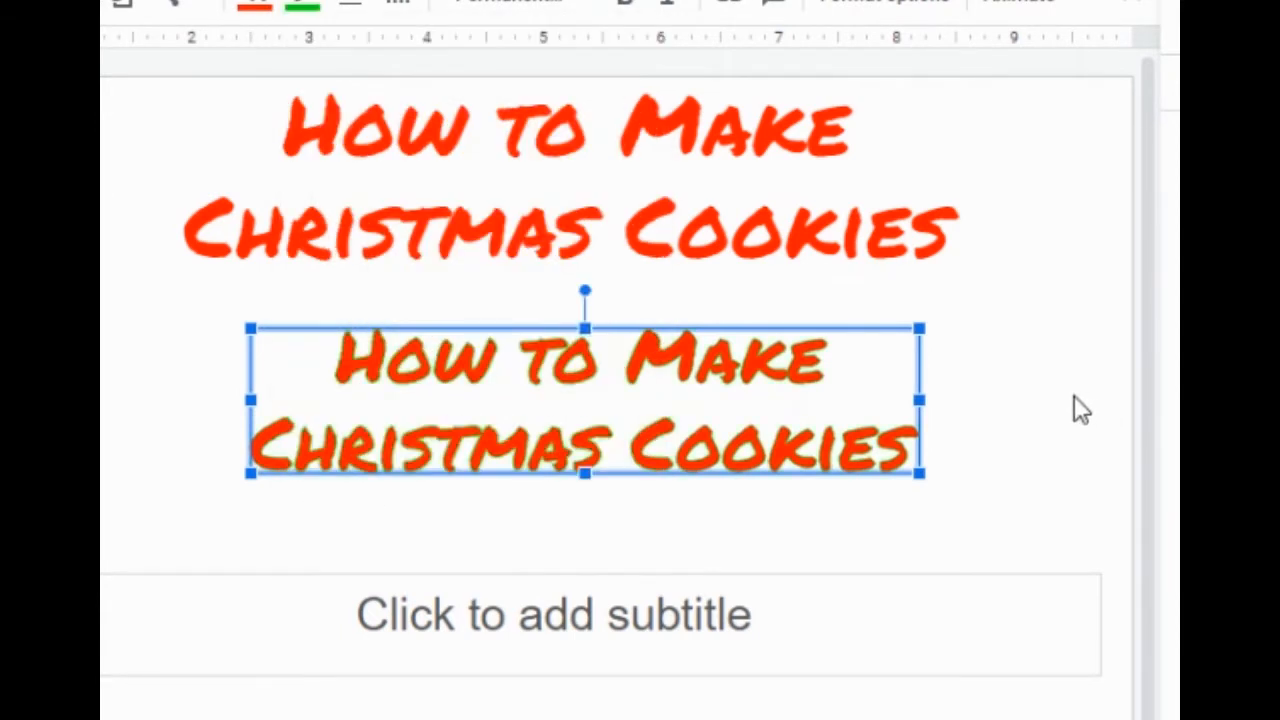
click(303, 8)
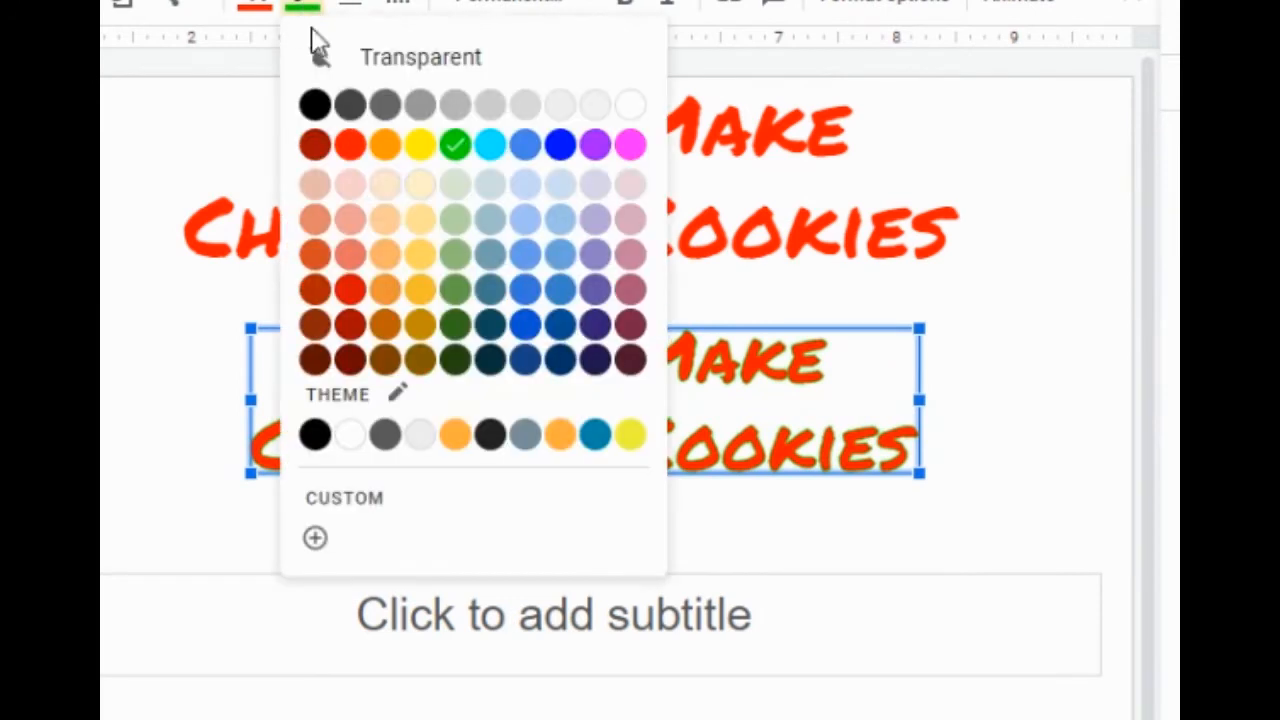
click(456, 325)
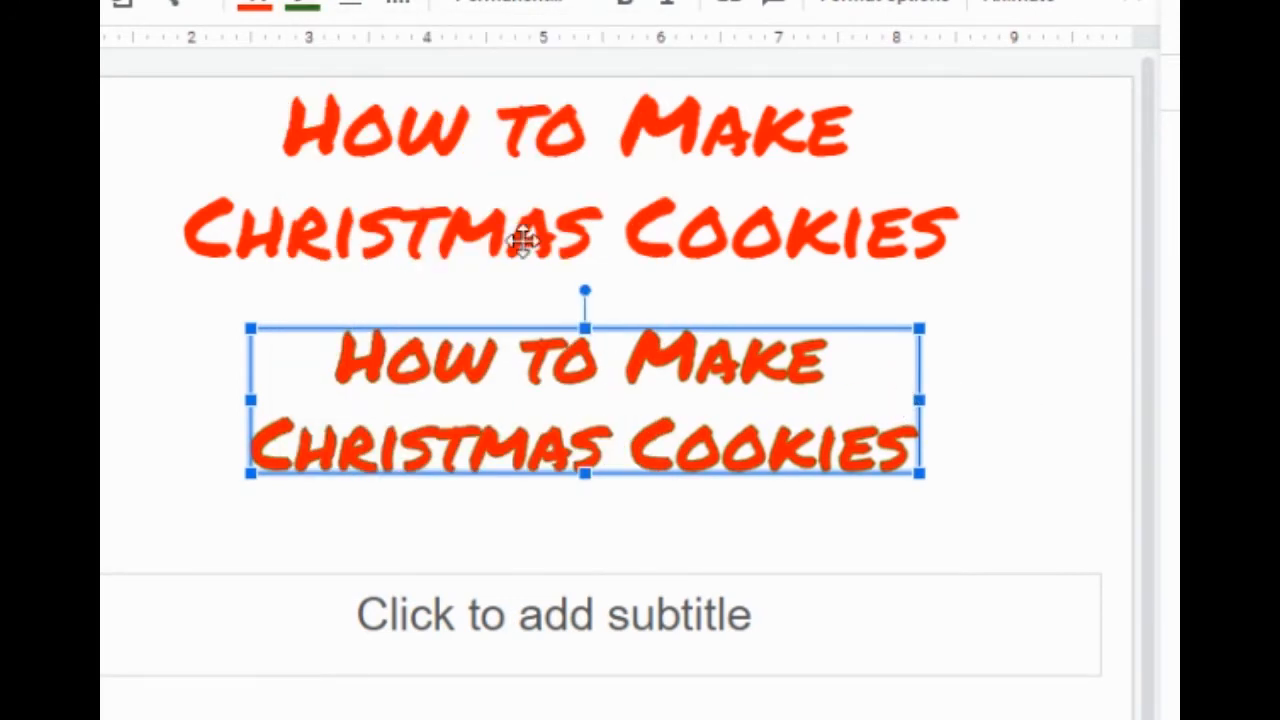
Recolor the word art's outline to bright green
click(300, 10)
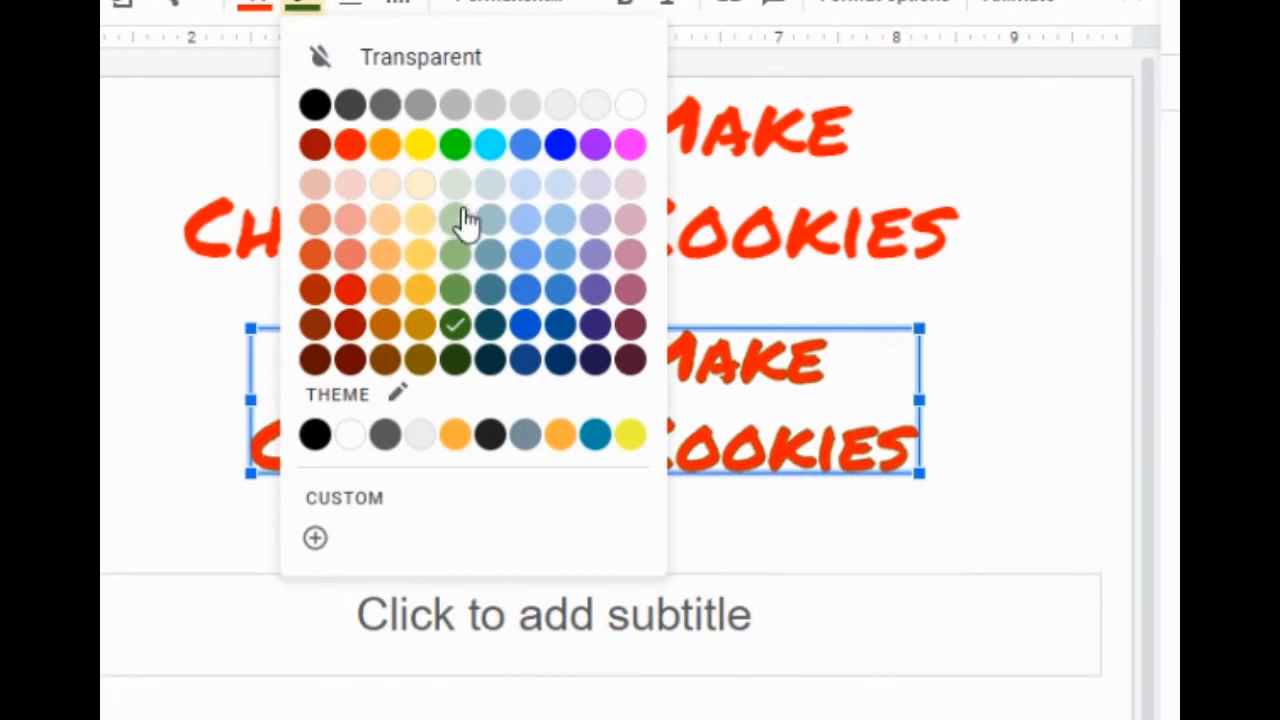
click(462, 178)
click(1012, 430)
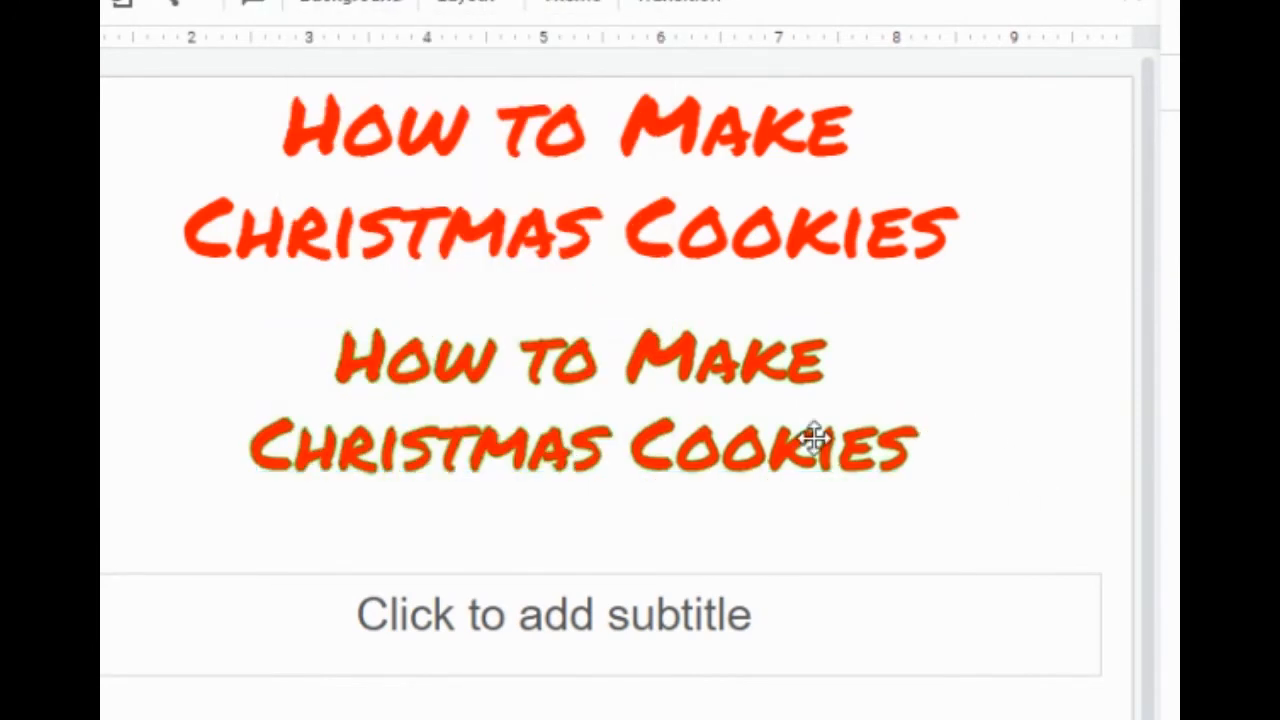
Add a drop shadow and a reflection to the "How to Make Christmas Cookies" word art
click(640, 381)
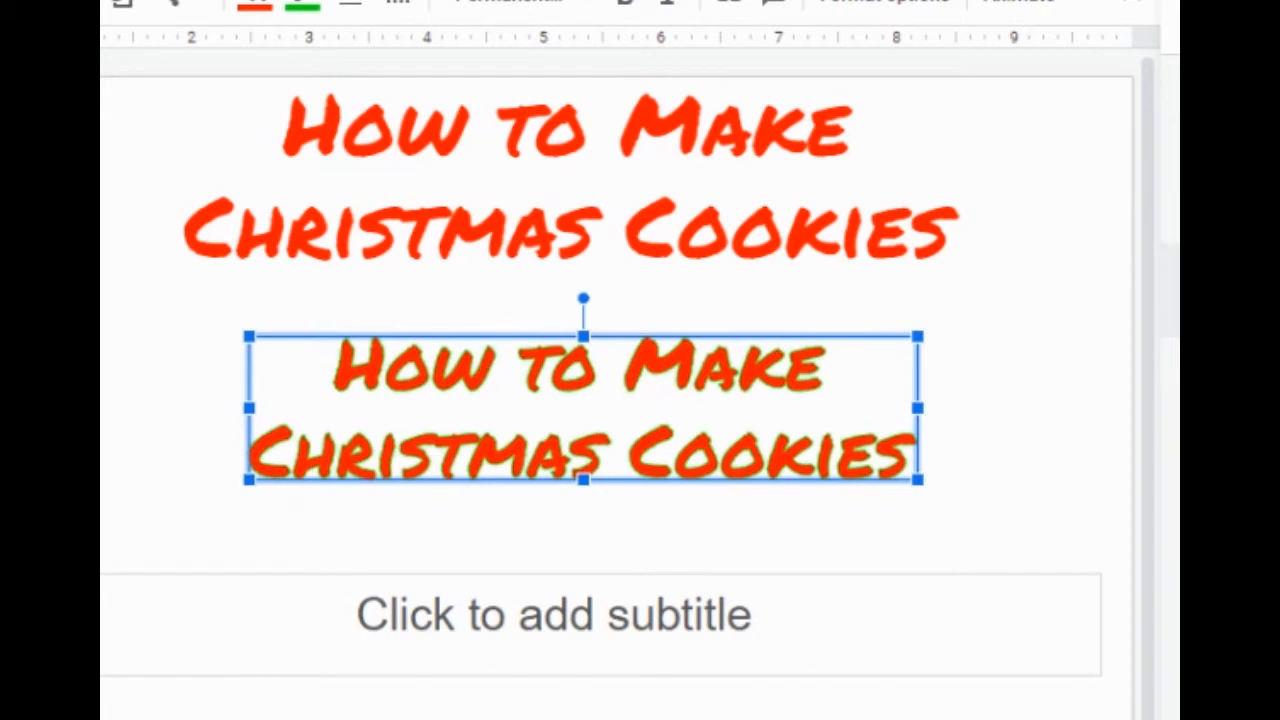
click(1172, 291)
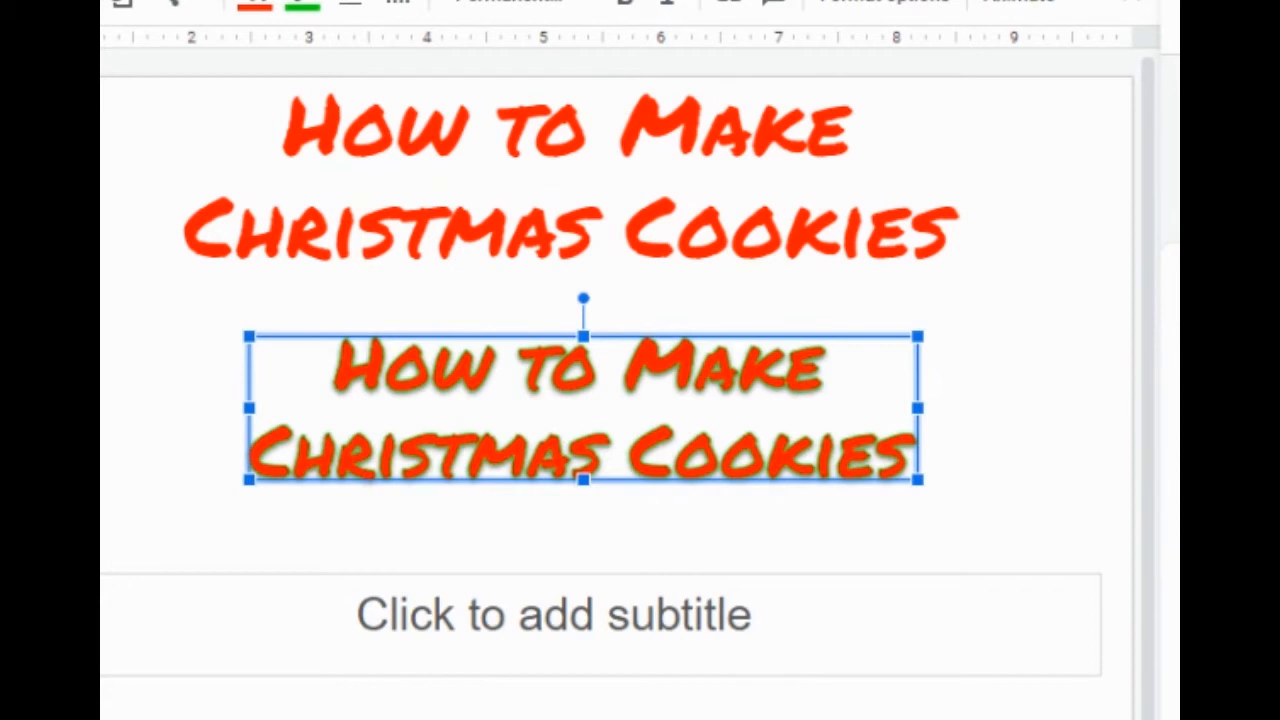
click(1172, 712)
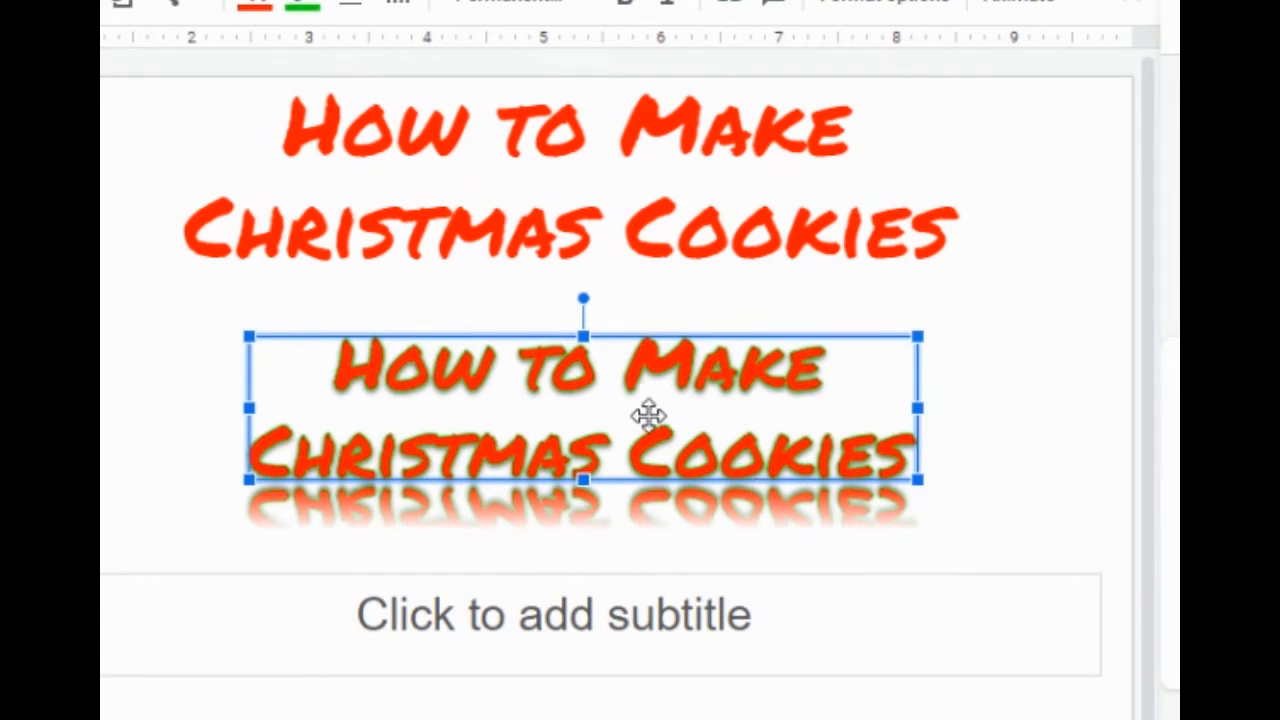
click(556, 208)
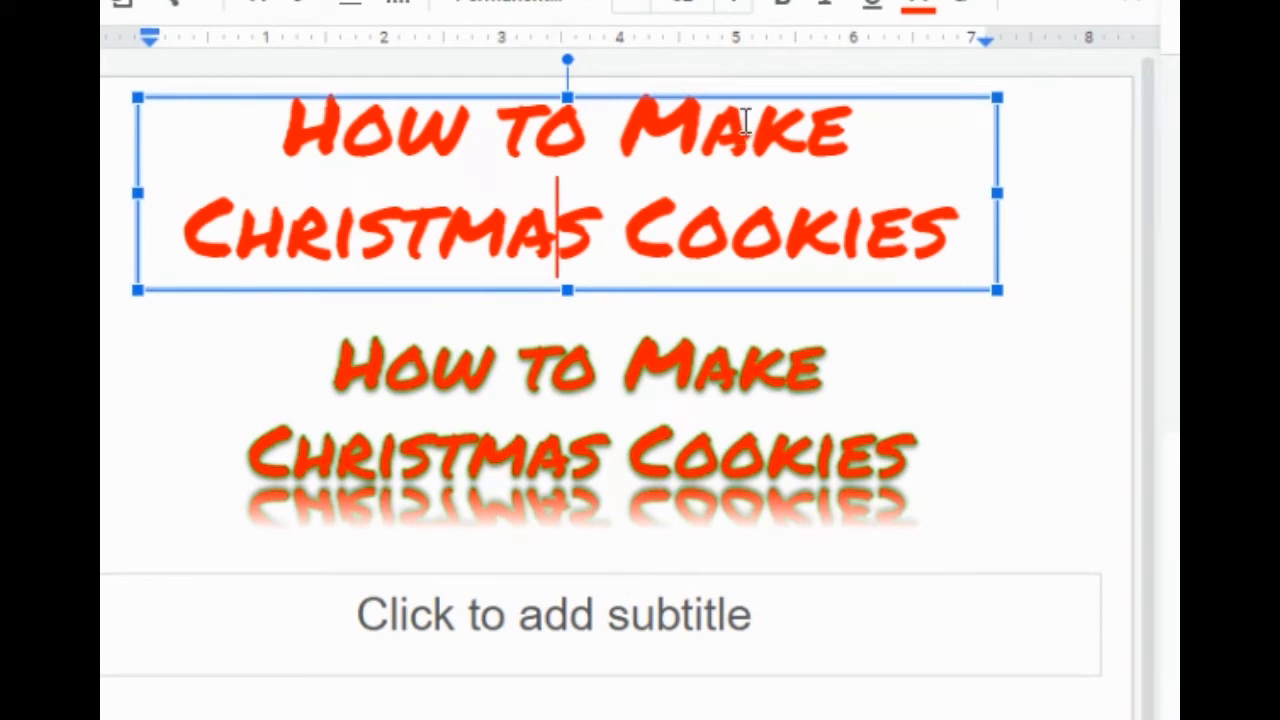
right_click(946, 291)
right_click(855, 289)
right_click(804, 288)
click(690, 277)
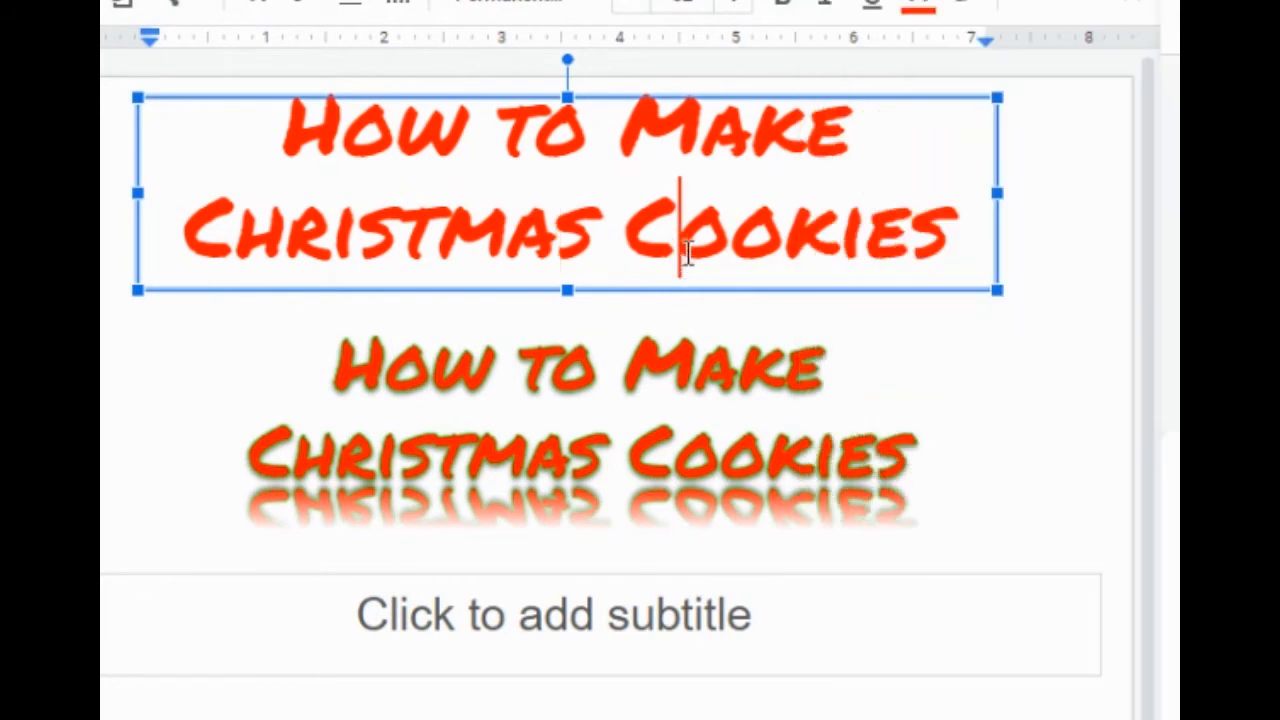
right_click(924, 93)
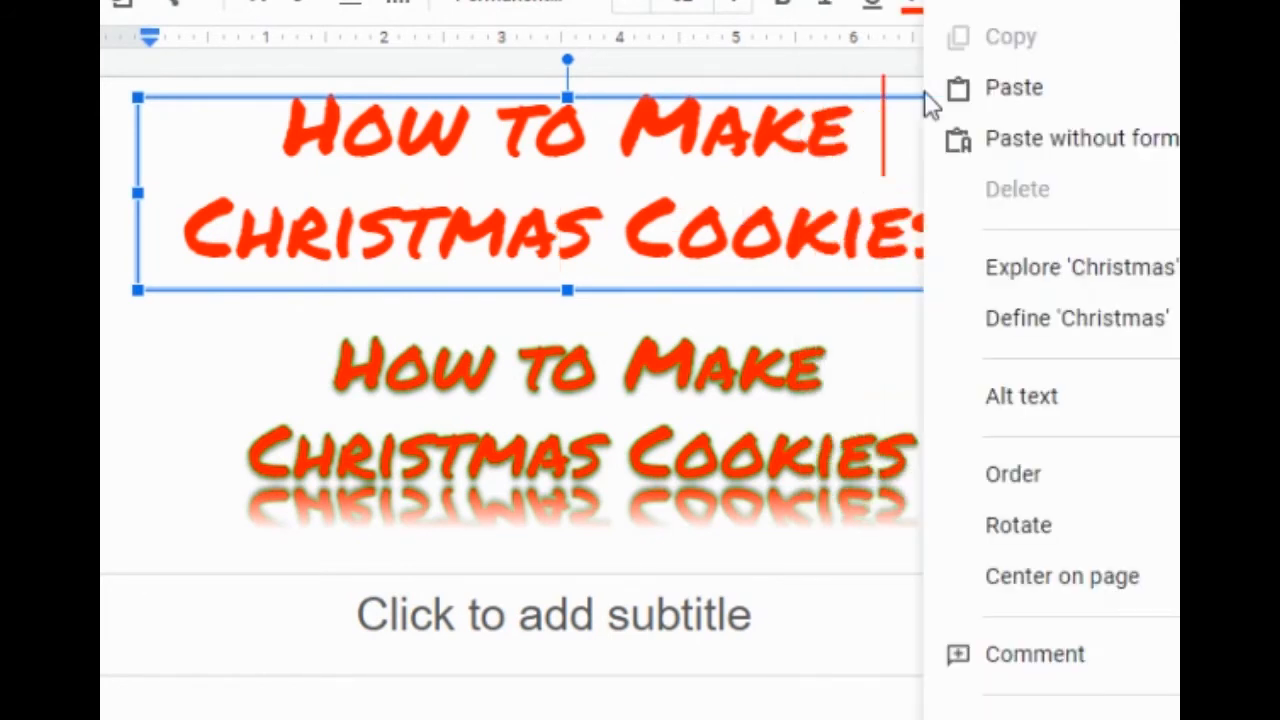
click(812, 120)
click(773, 122)
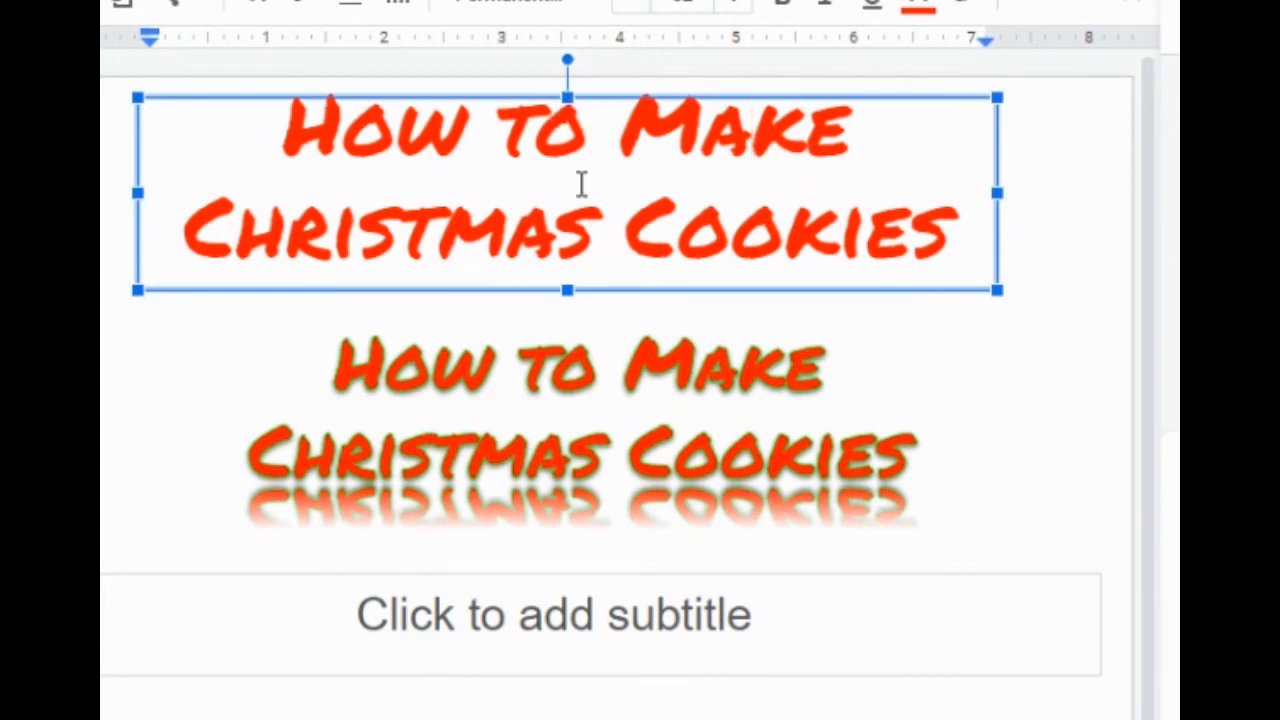
right_click(585, 291)
click(534, 278)
click(441, 246)
click(242, 228)
Cut the original title text box above the word art from the slide
click(137, 163)
right_click(139, 172)
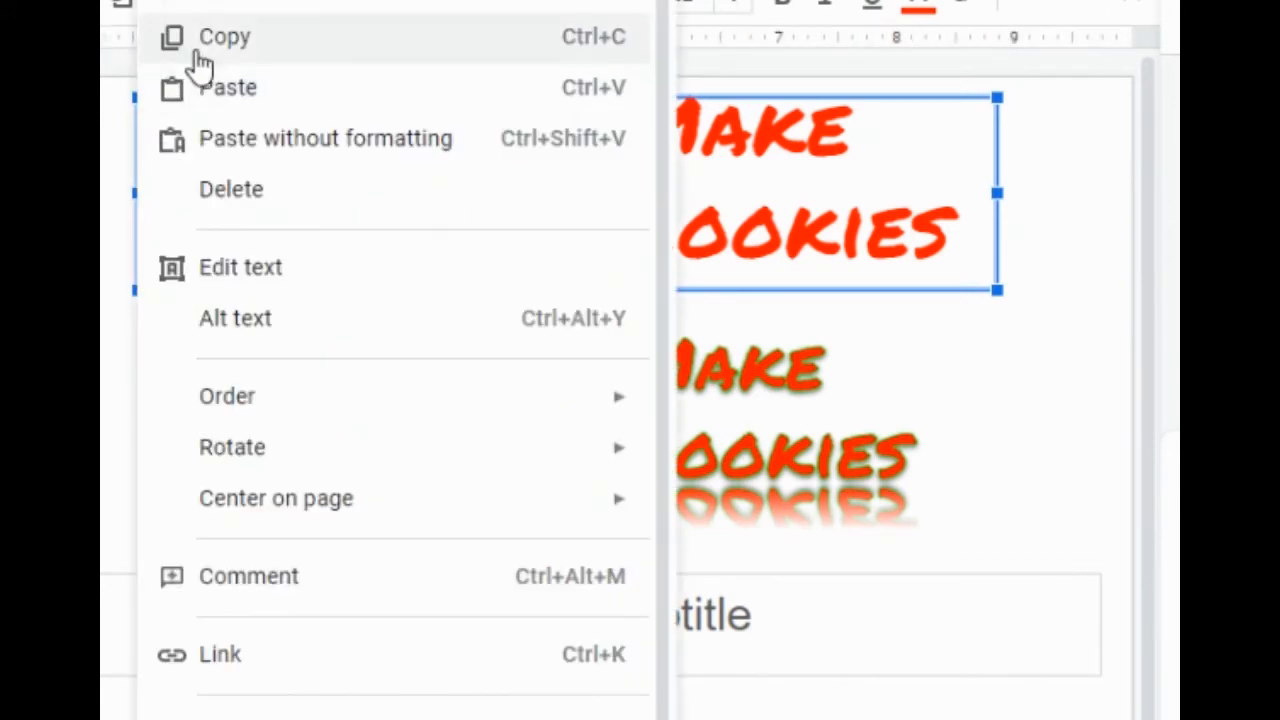
click(254, 6)
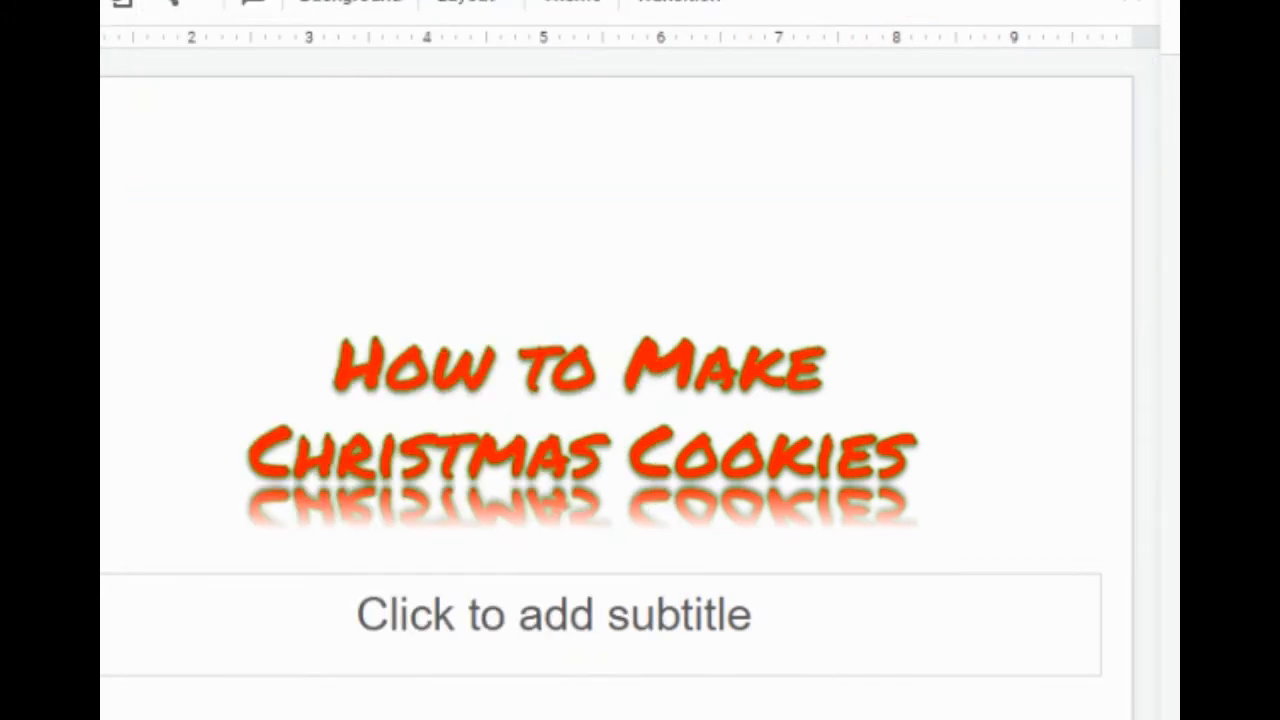
Move the word art up into the title area and enlarge it to nearly fill the space above the subtitle
click(686, 343)
drag(646, 330, 656, 230)
click(560, 367)
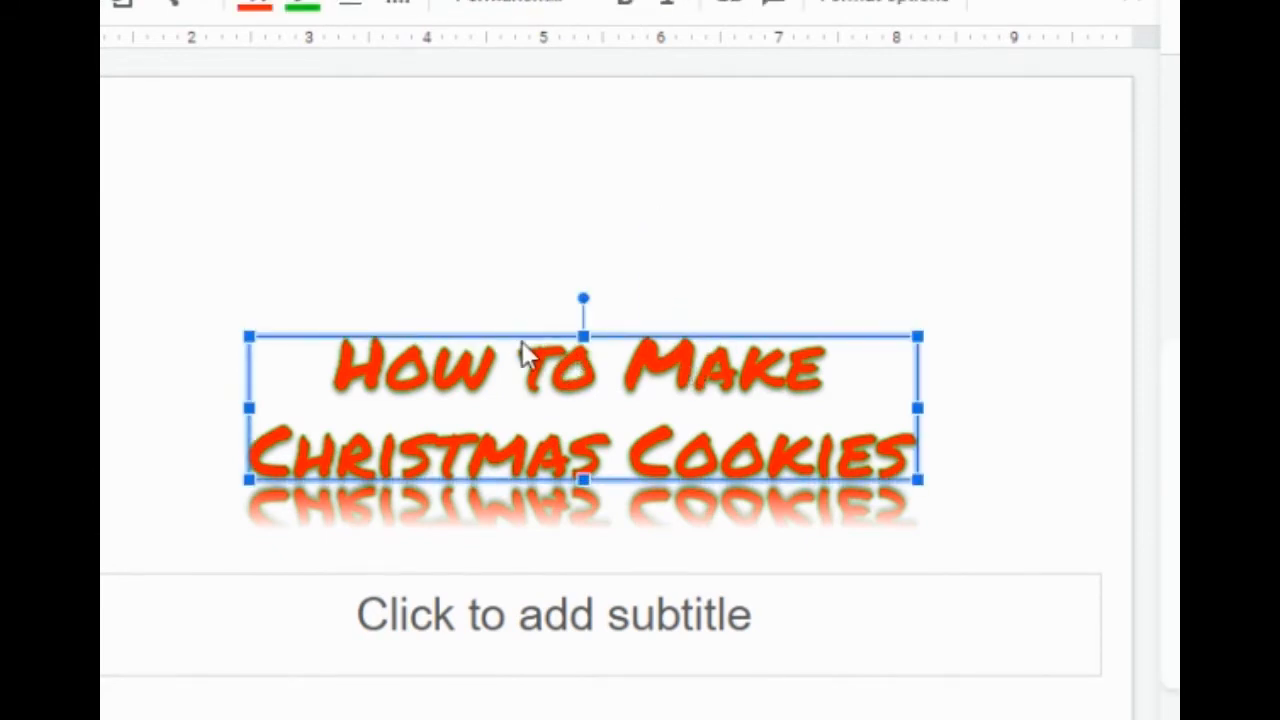
drag(502, 338, 494, 199)
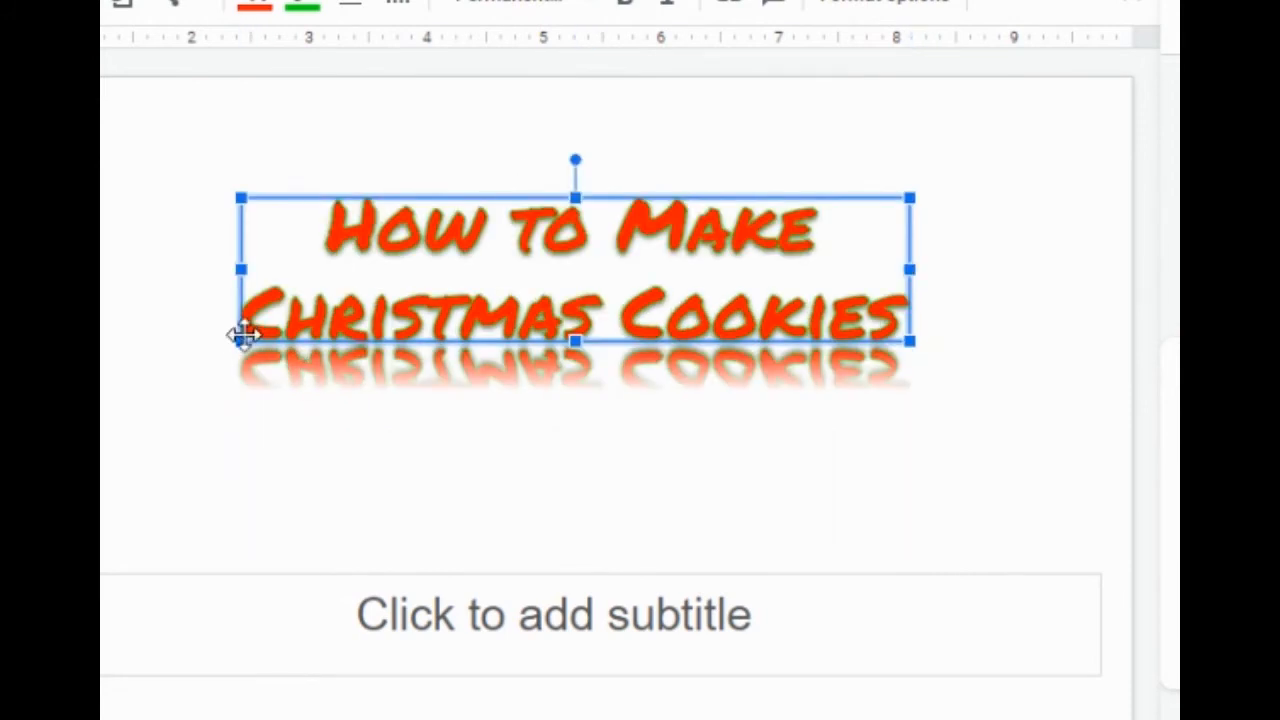
drag(238, 195, 138, 113)
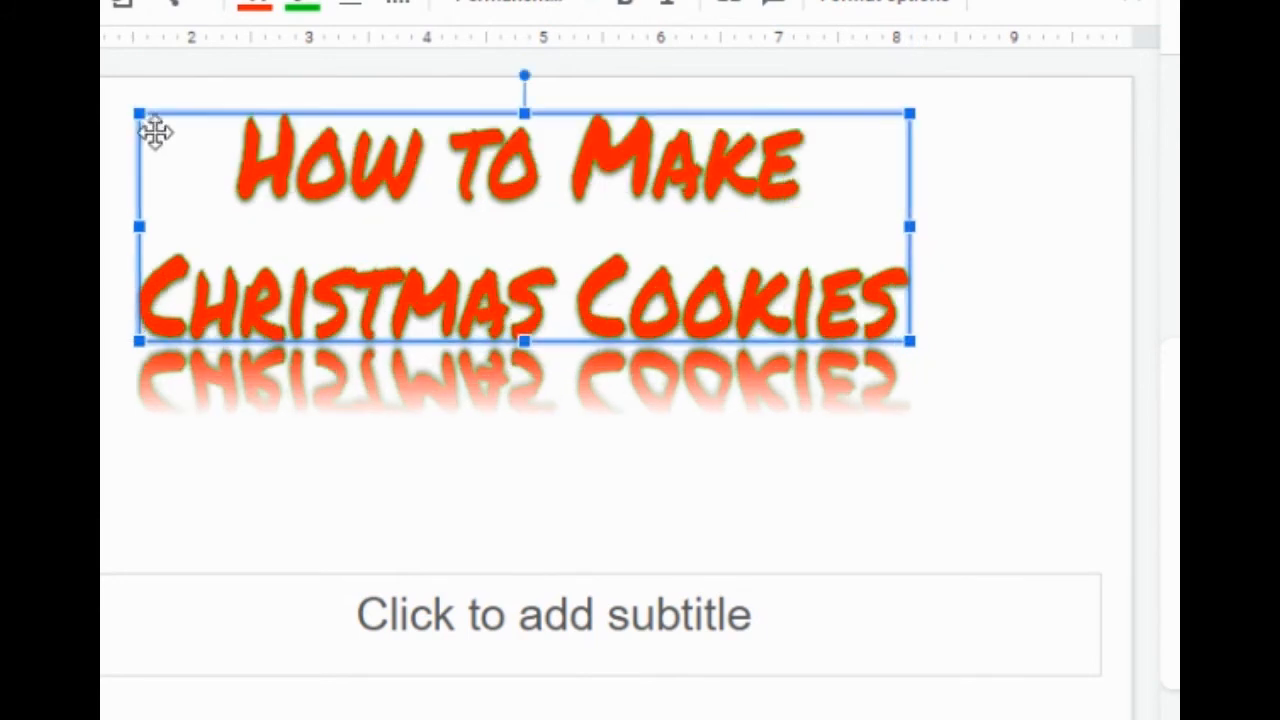
drag(911, 343, 1016, 398)
drag(453, 131, 430, 153)
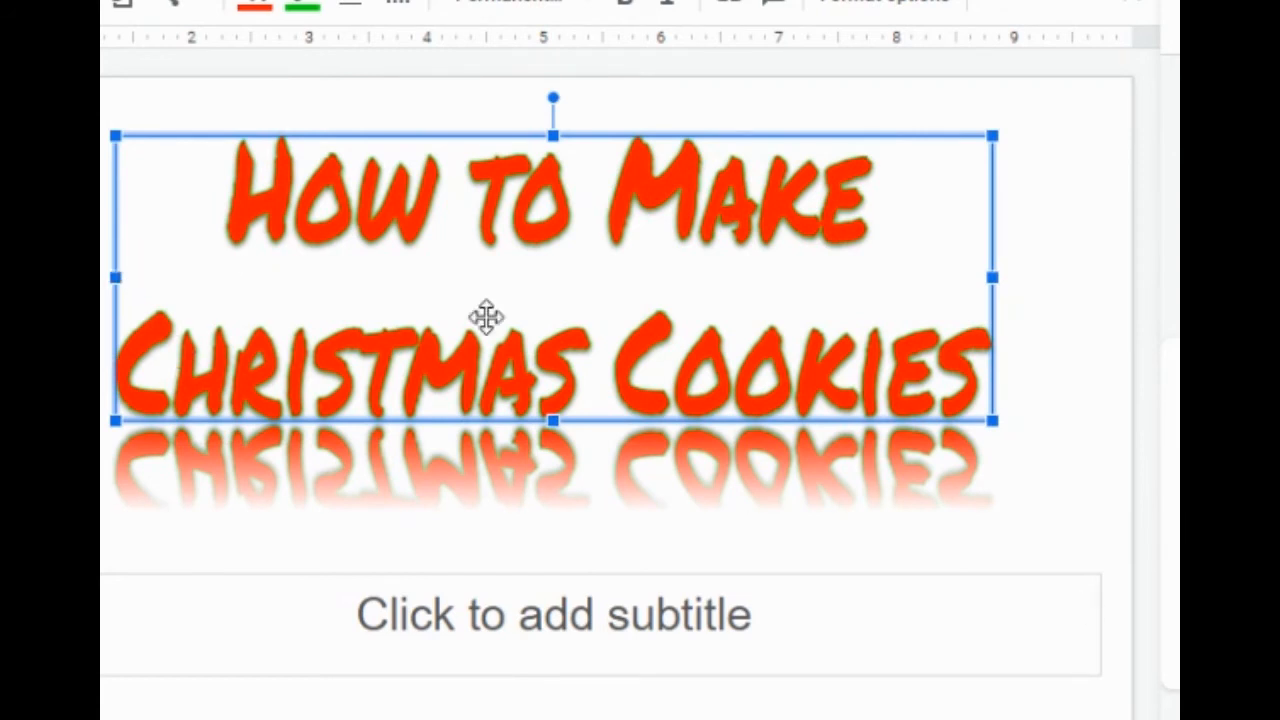
Enter "Your Name" as the subtitle and set its font to Permanent Marker
click(556, 612)
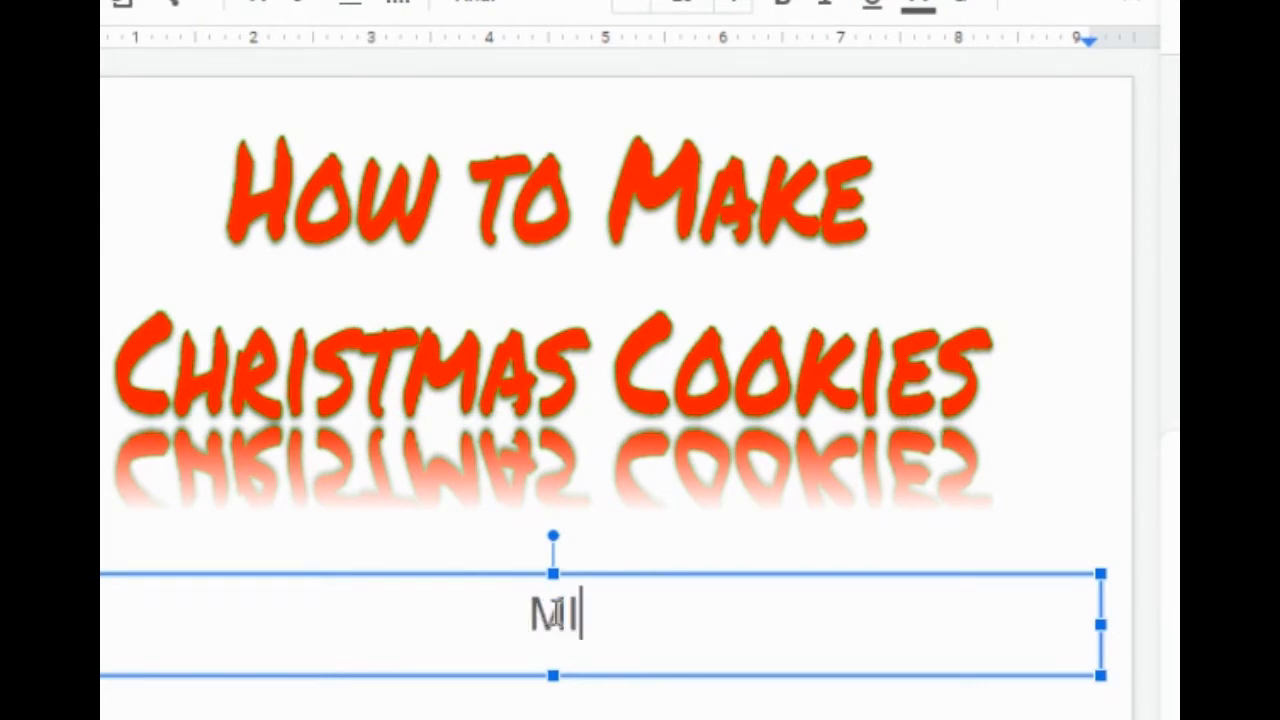
text(Your Name)
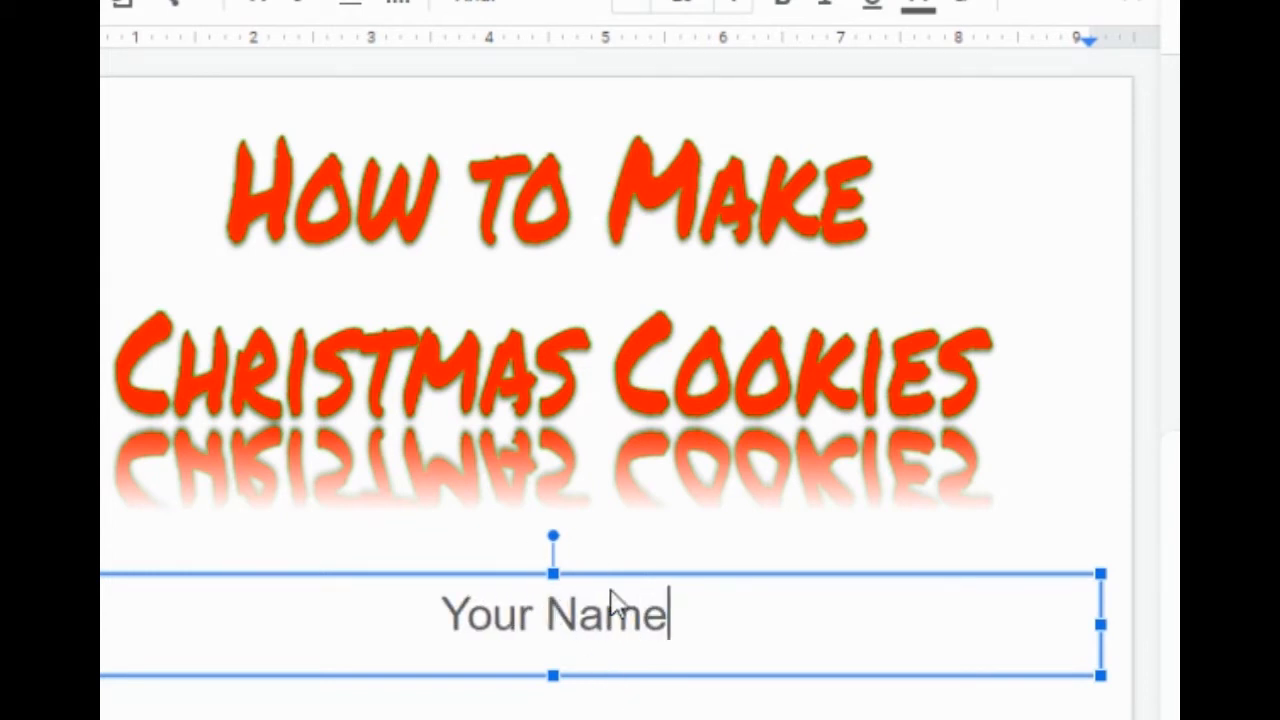
drag(675, 622, 234, 620)
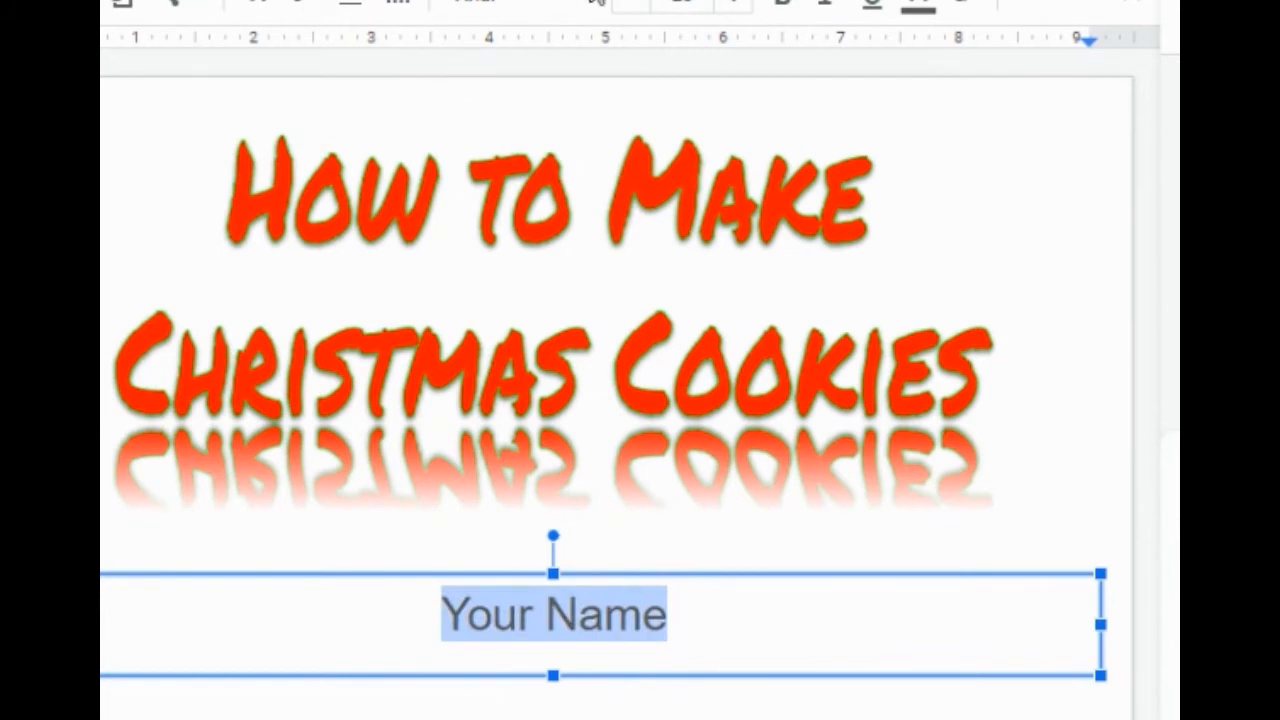
click(593, 3)
click(594, 198)
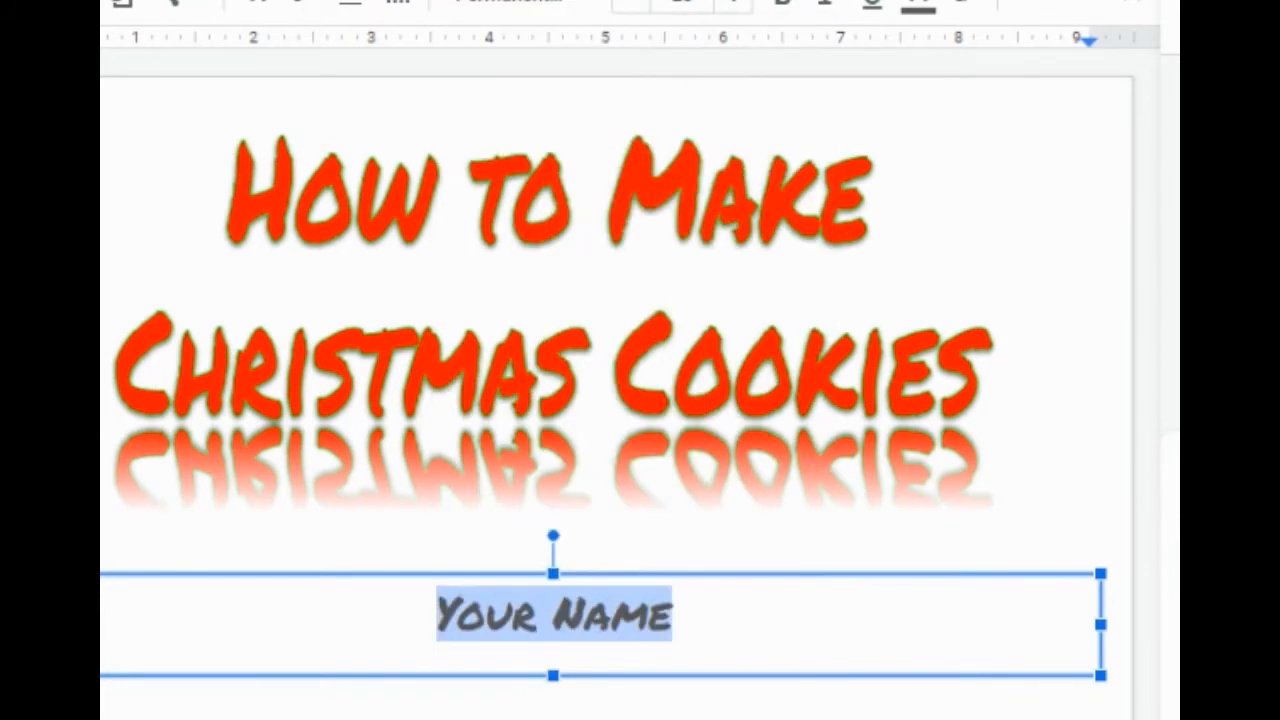
click(709, 705)
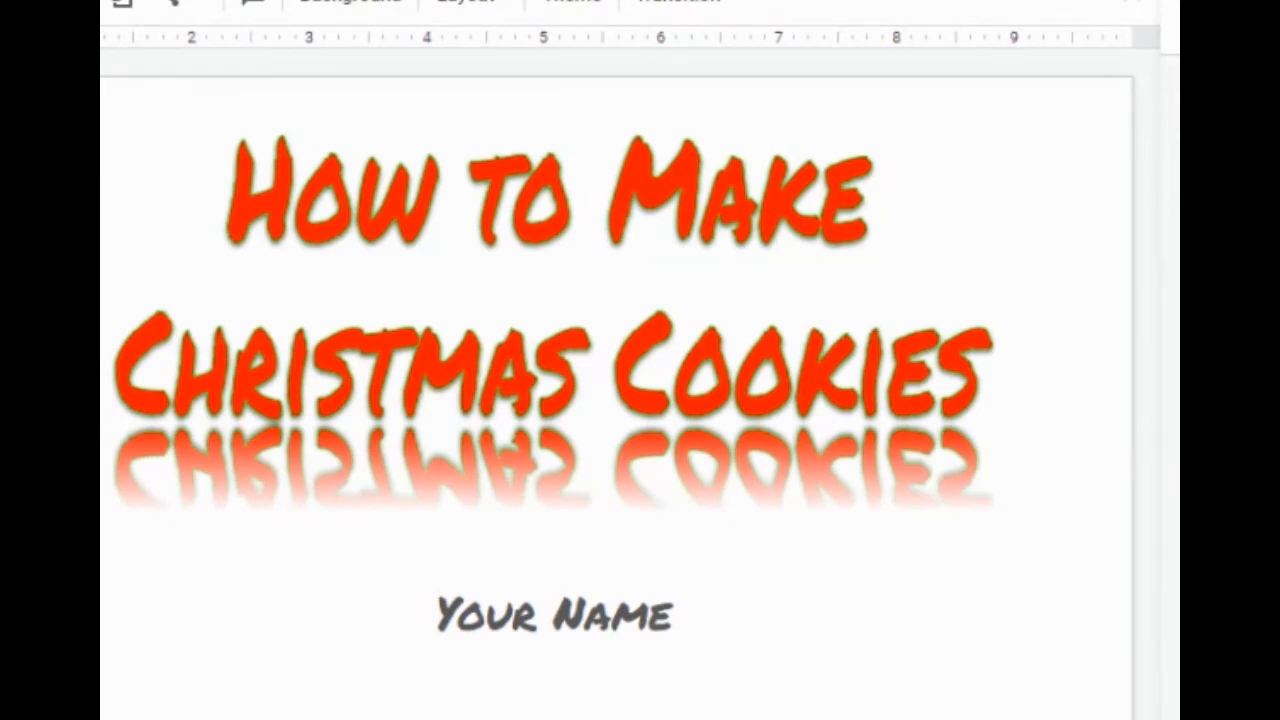
Add a new slide with a title and two text columns, and title it "What You Will Need"
key(ctrl+m)
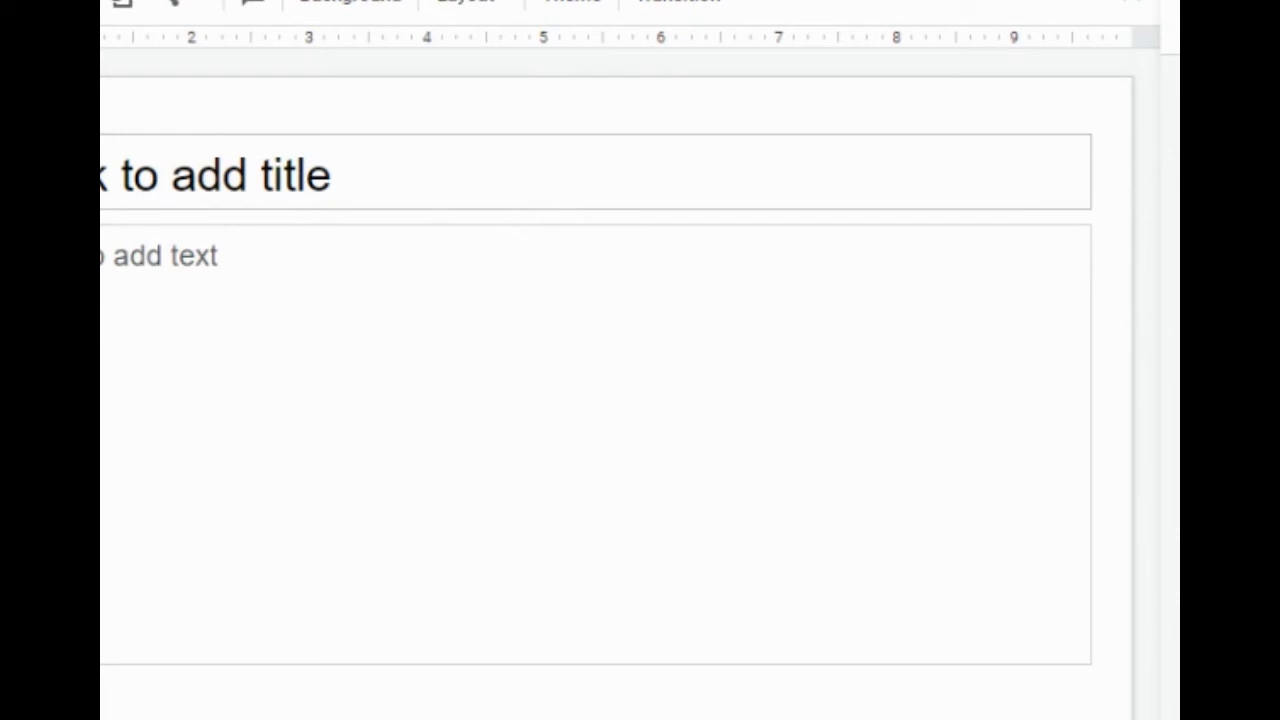
click(2, 2)
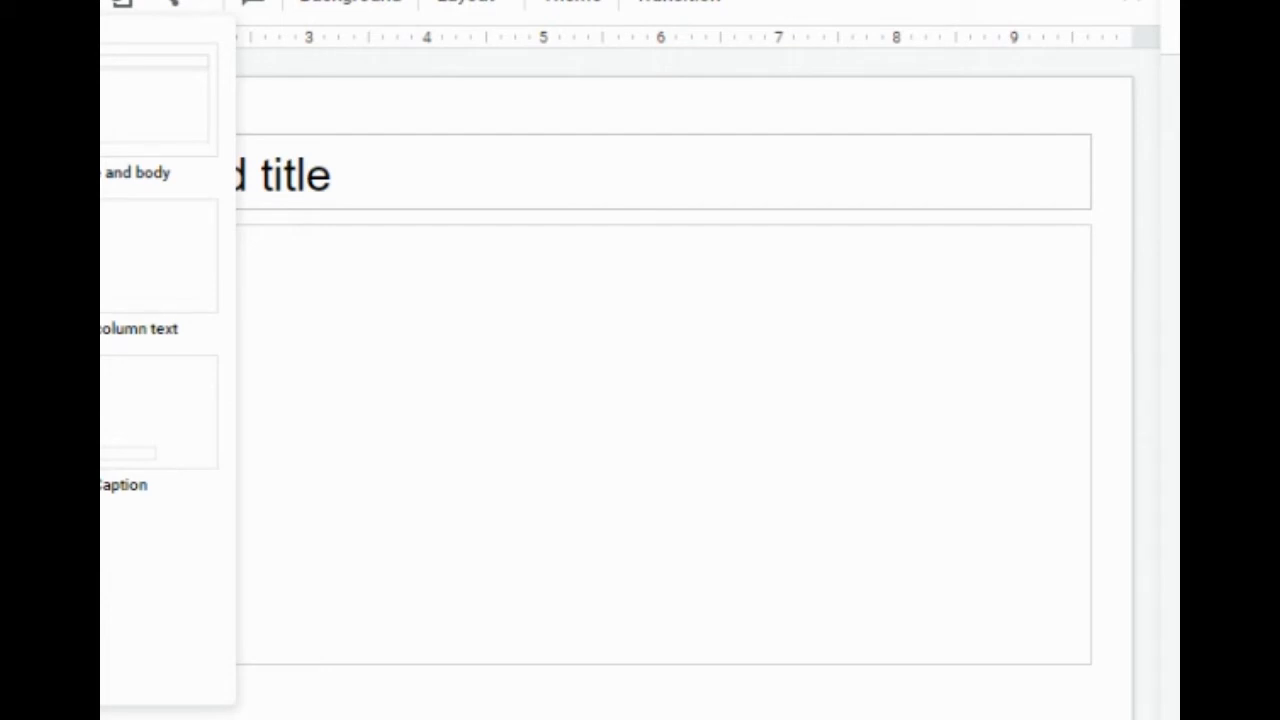
click(2, 256)
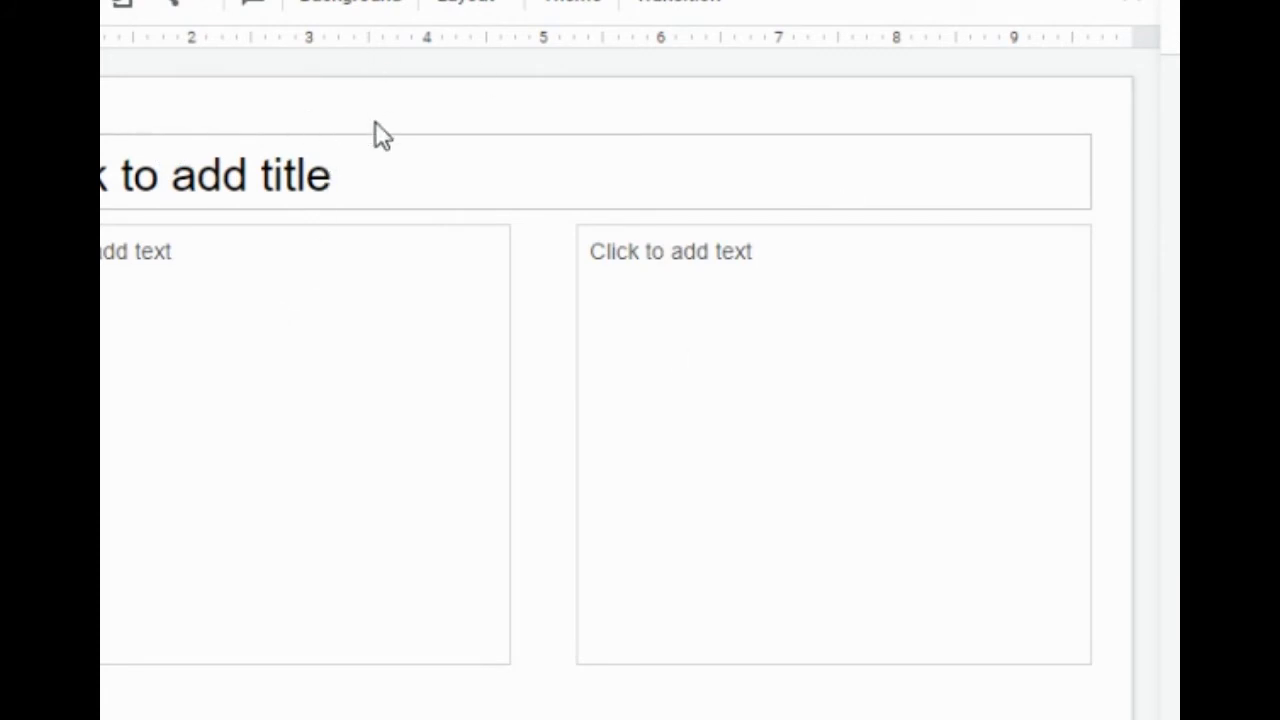
click(370, 172)
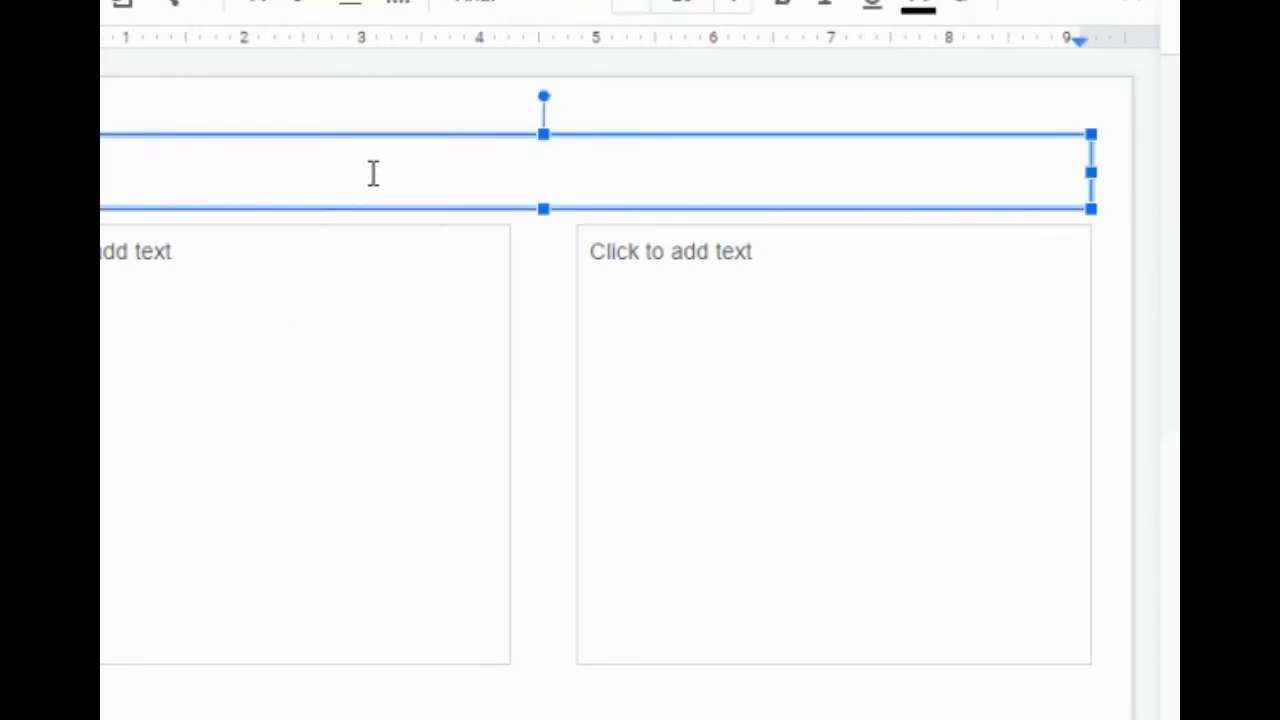
text(t You Will Need)
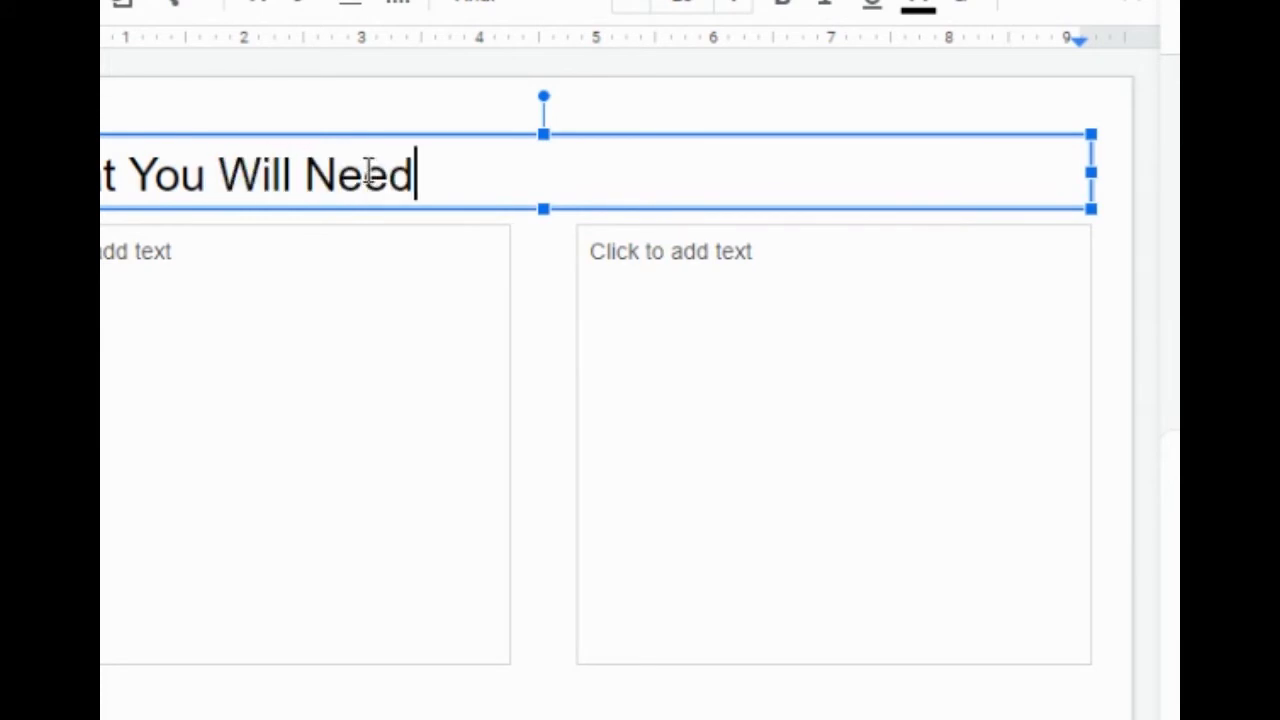
Head the slide's first column "Ingredients" and its second column "Materials"
click(240, 253)
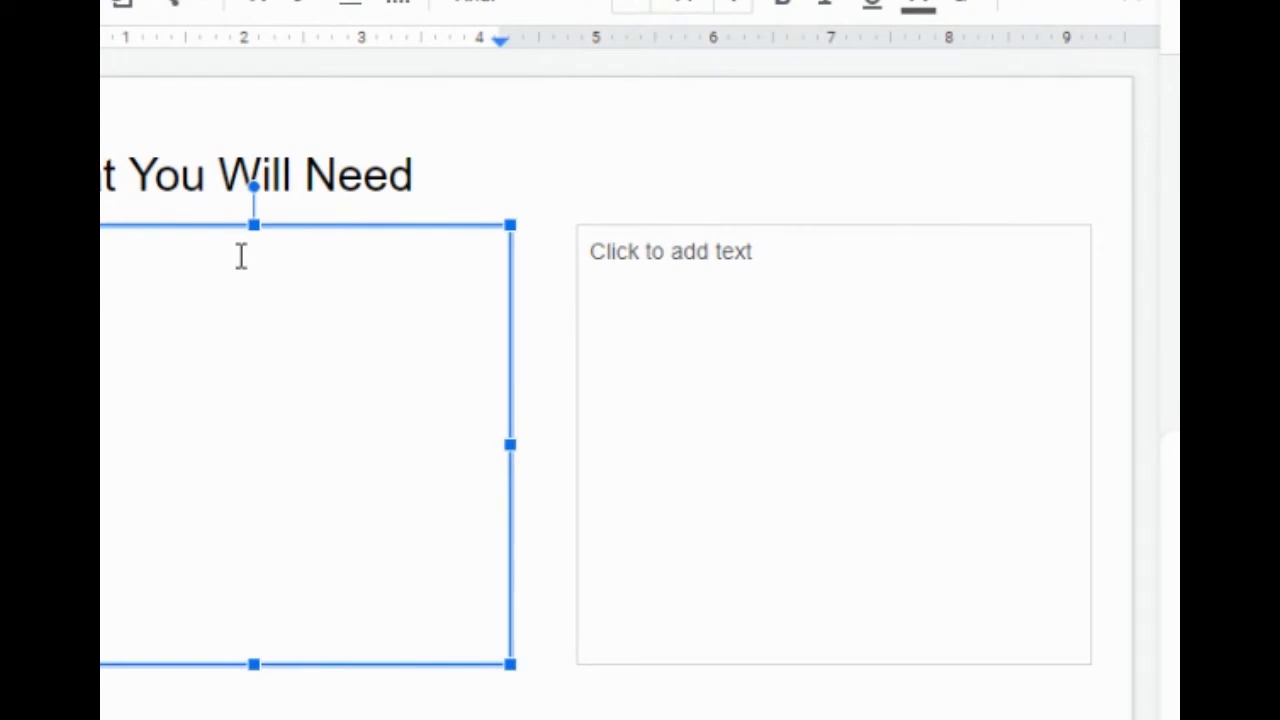
text(nts)
key(BackSpace)
key(BackSpace)
key(BackSpace)
text(nts)
click(681, 262)
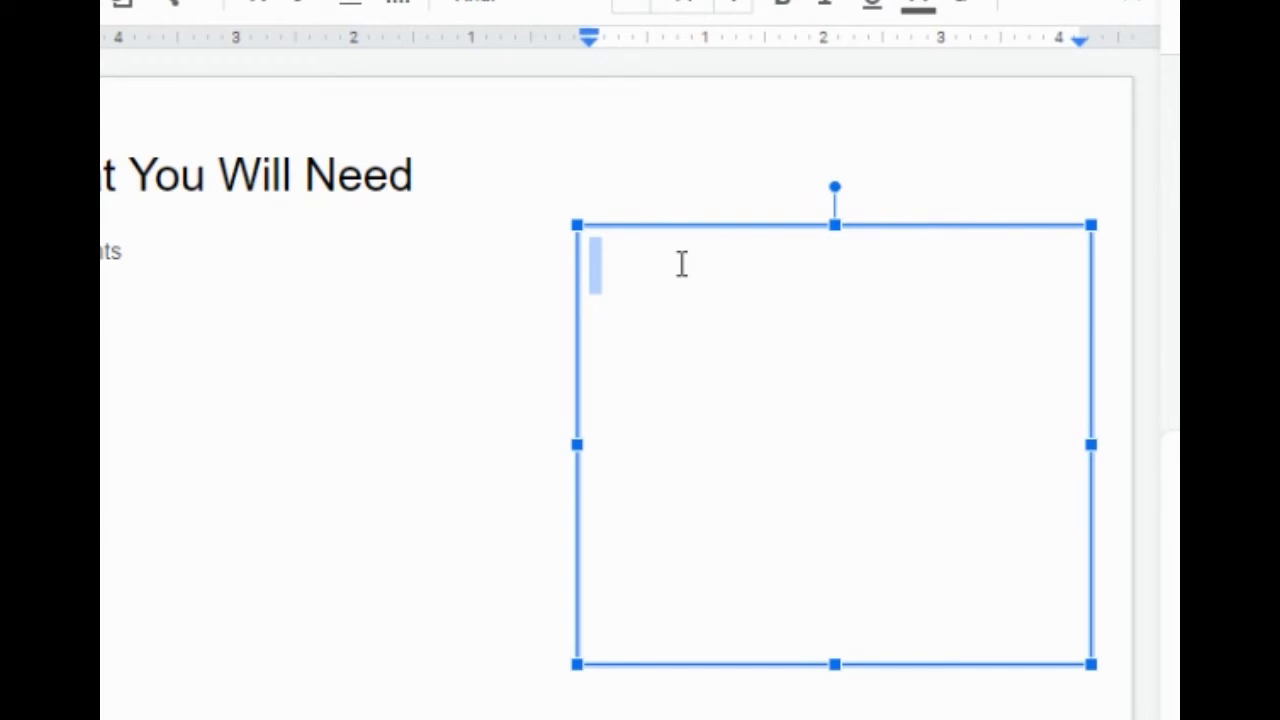
text(Materials)
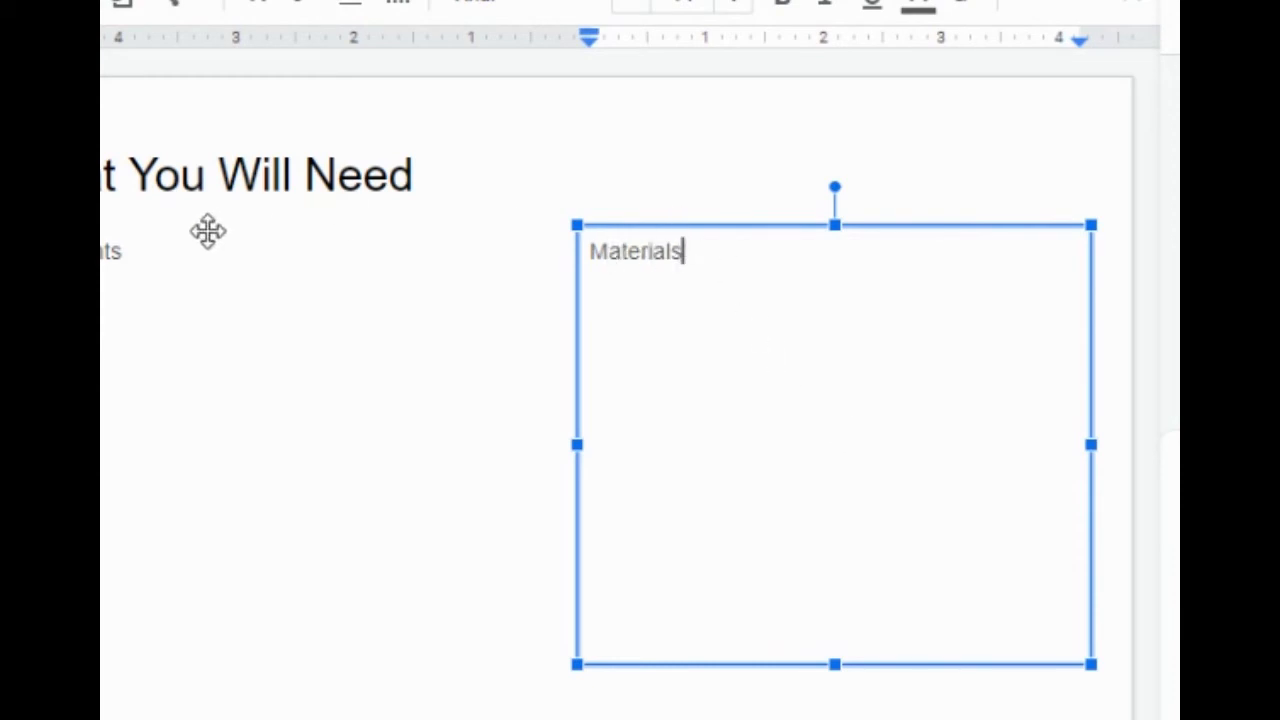
Start a bulleted list under Ingredients with the items "Four" and "Surgar"
click(123, 273)
click(128, 257)
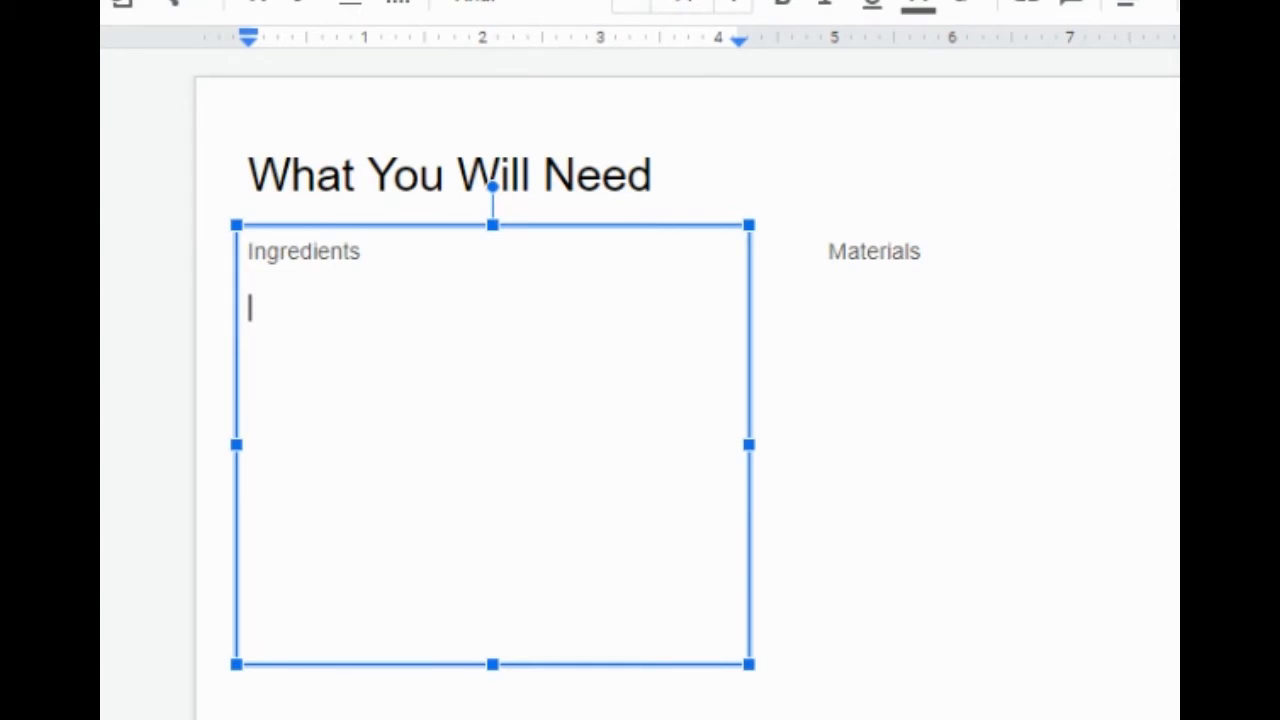
key(ctrl+shift+8)
text(Four)
key(Return)
text(Sufa)
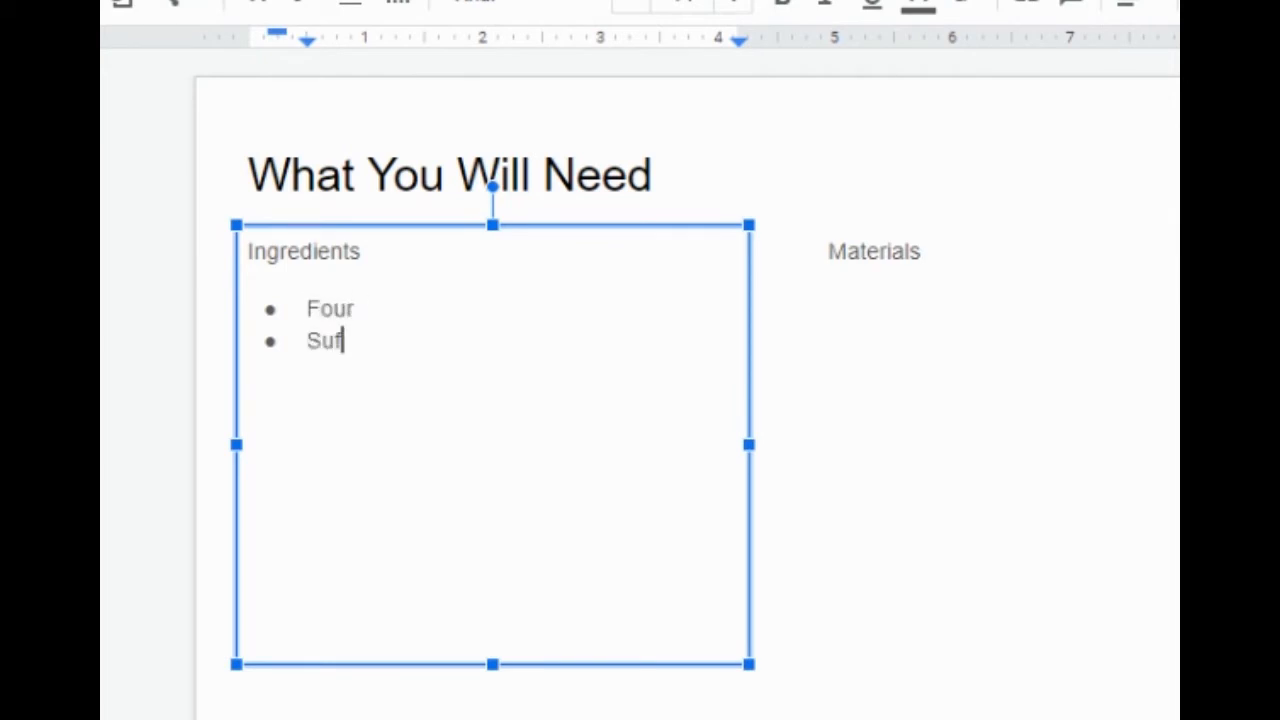
key(BackSpace)
key(BackSpace)
text(rgar)
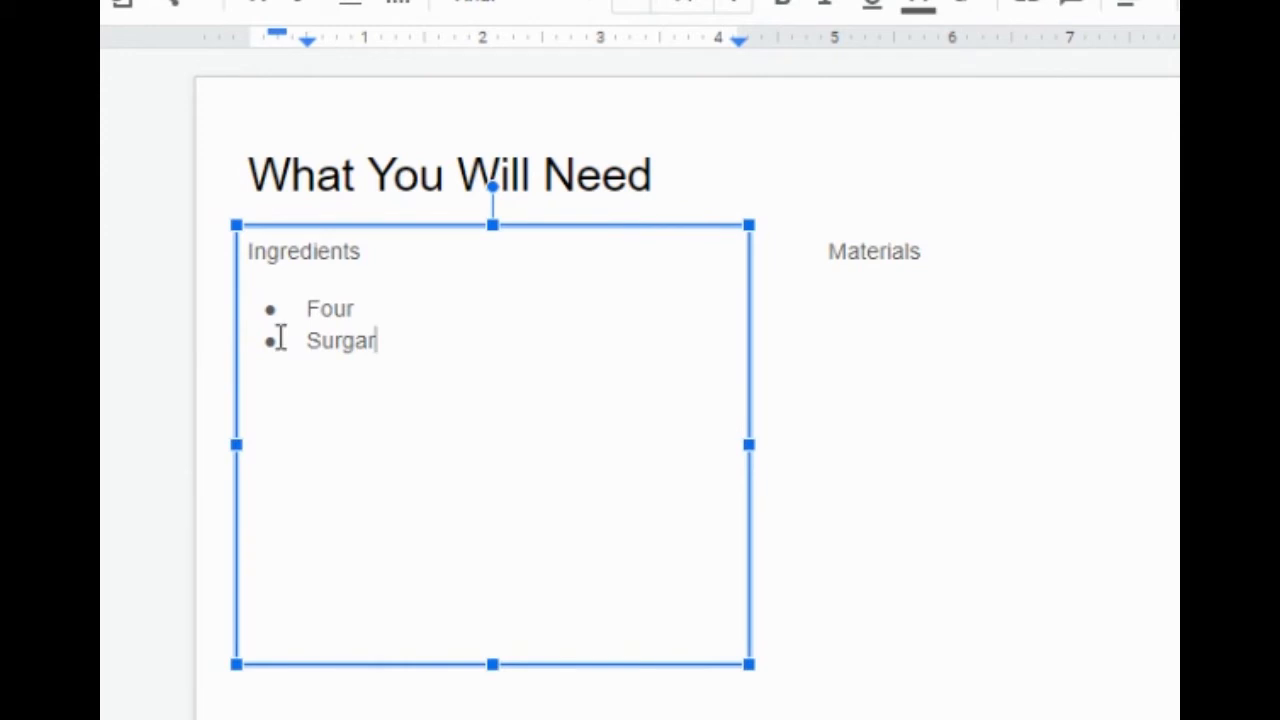
Add the quantity "2 cups" in front of the first item in the Ingredients list
click(305, 311)
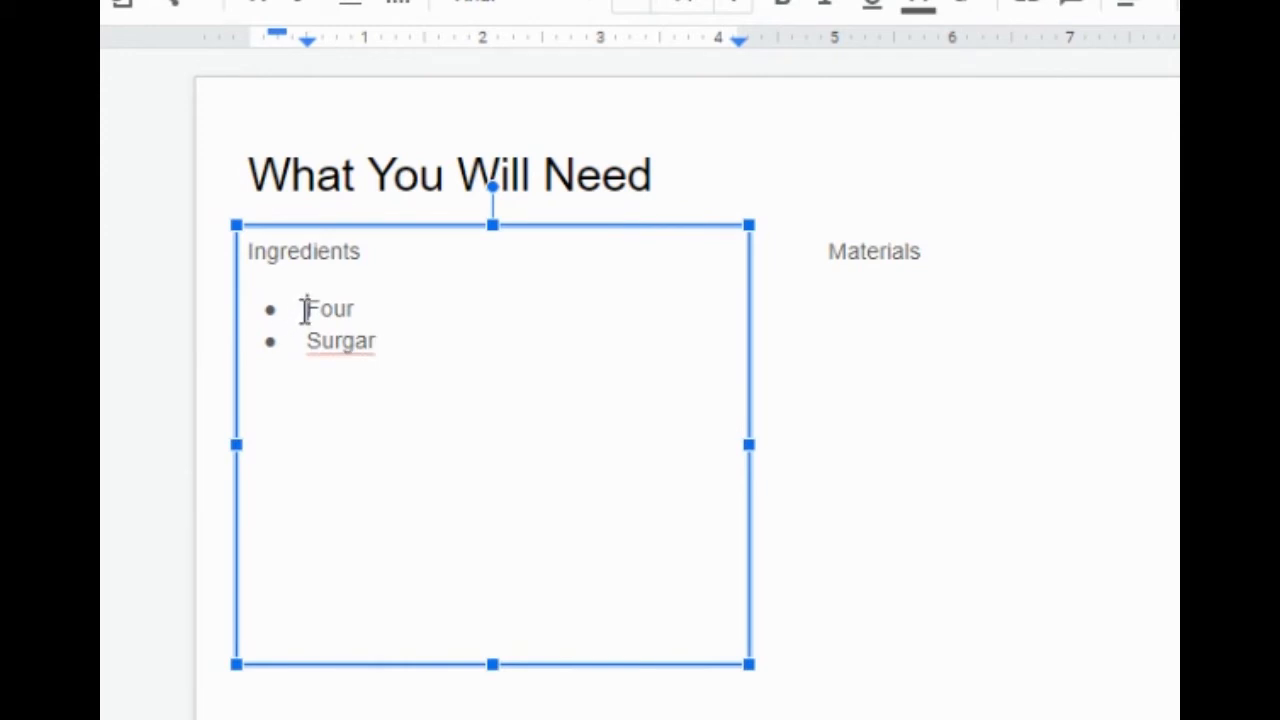
text(2 cuos)
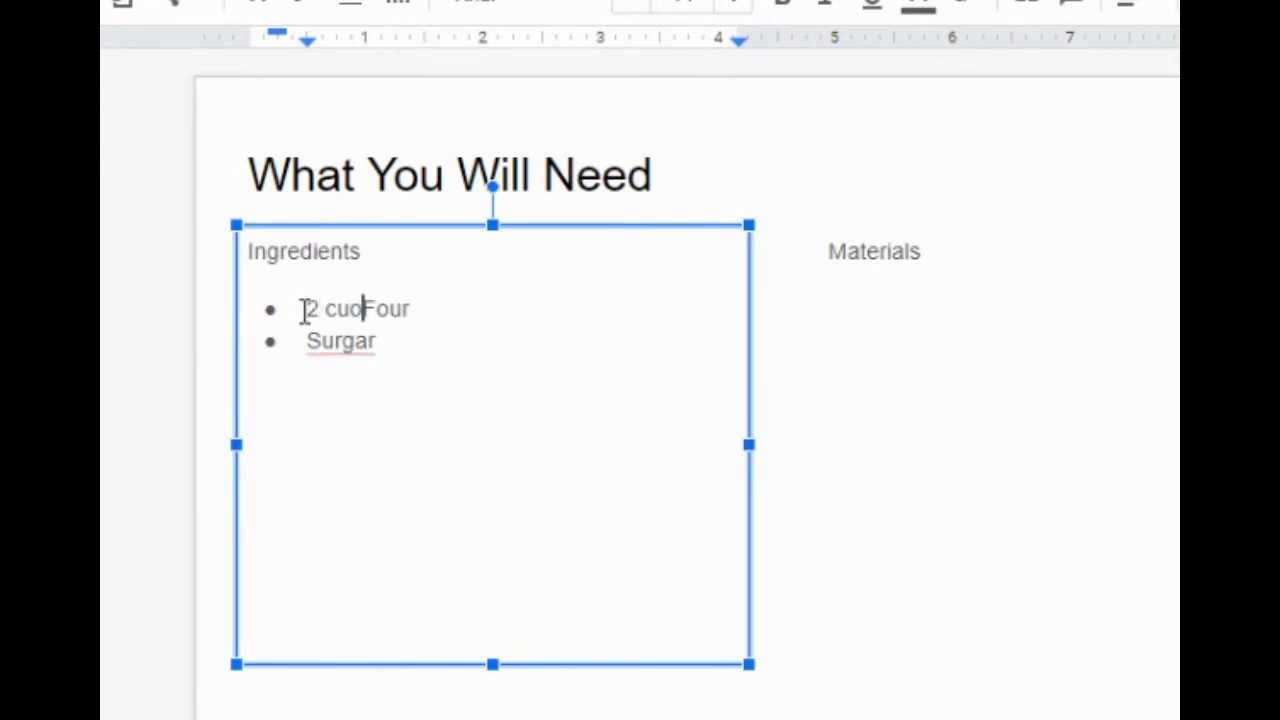
key(BackSpace)
text(p)
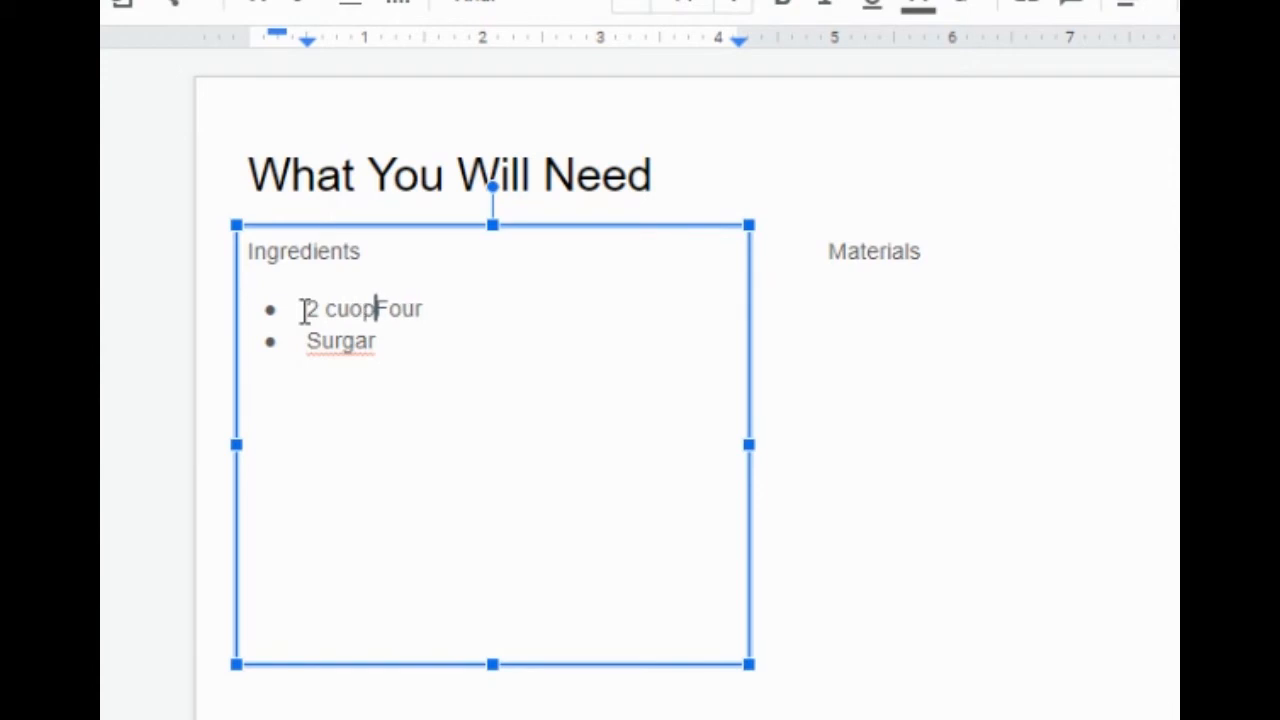
key(BackSpace)
key(BackSpace)
text(ps)
Correct the ingredient spellings to "Sugar" and "Flour", and separate "2 cups" from the ingredient name with a space
click(303, 342)
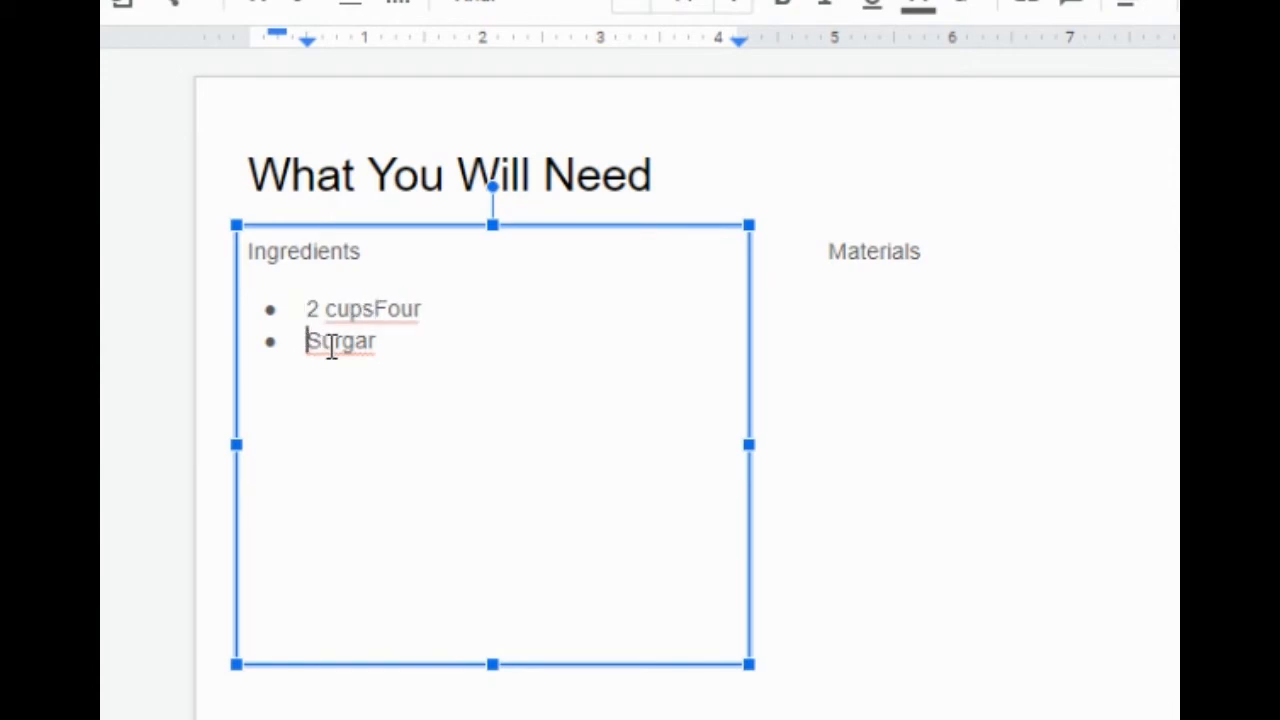
click(346, 343)
key(BackSpace)
click(377, 310)
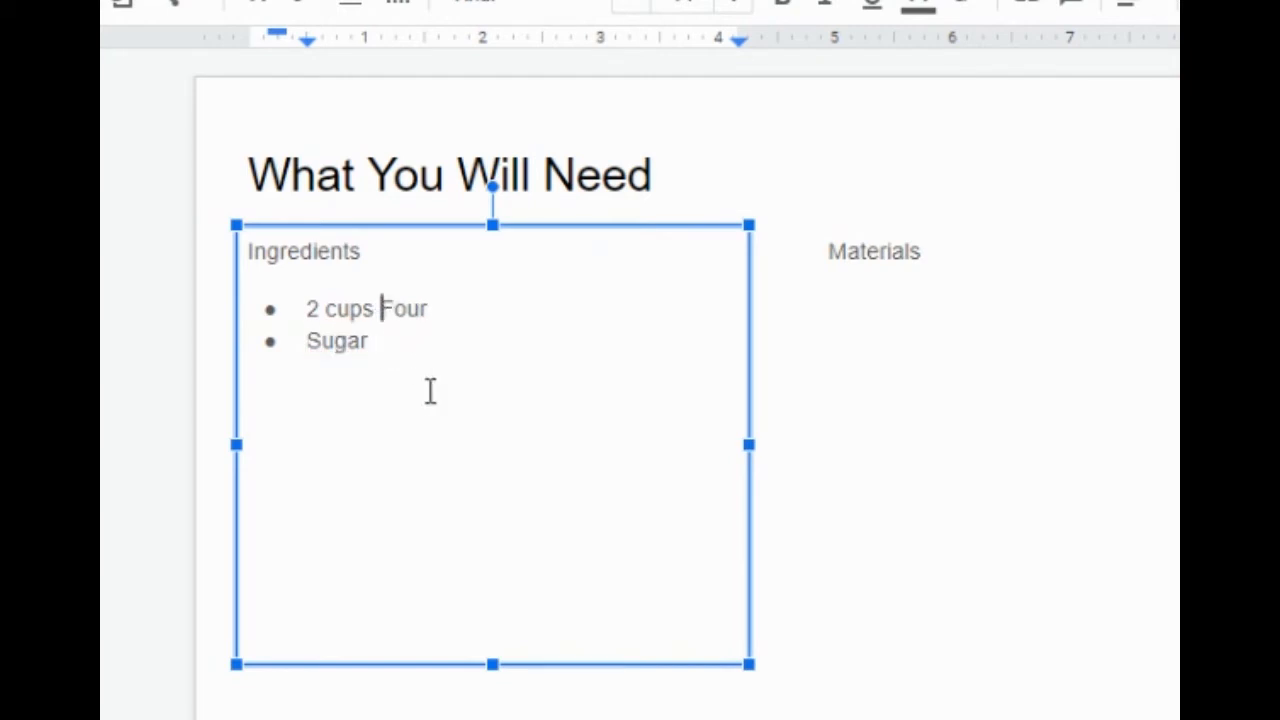
click(392, 310)
text(l)
Put the quantity "1 cup -" in front of Sugar in the Ingredients list
click(309, 341)
text(1 )
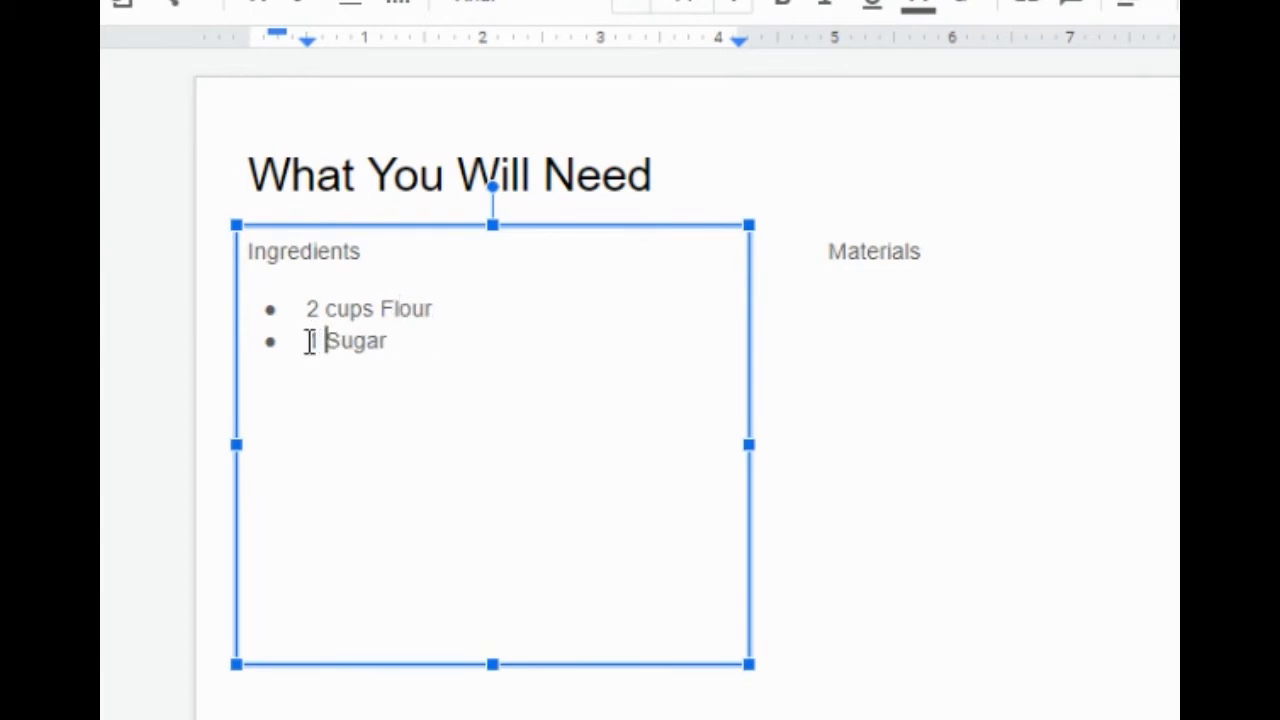
text(cup -)
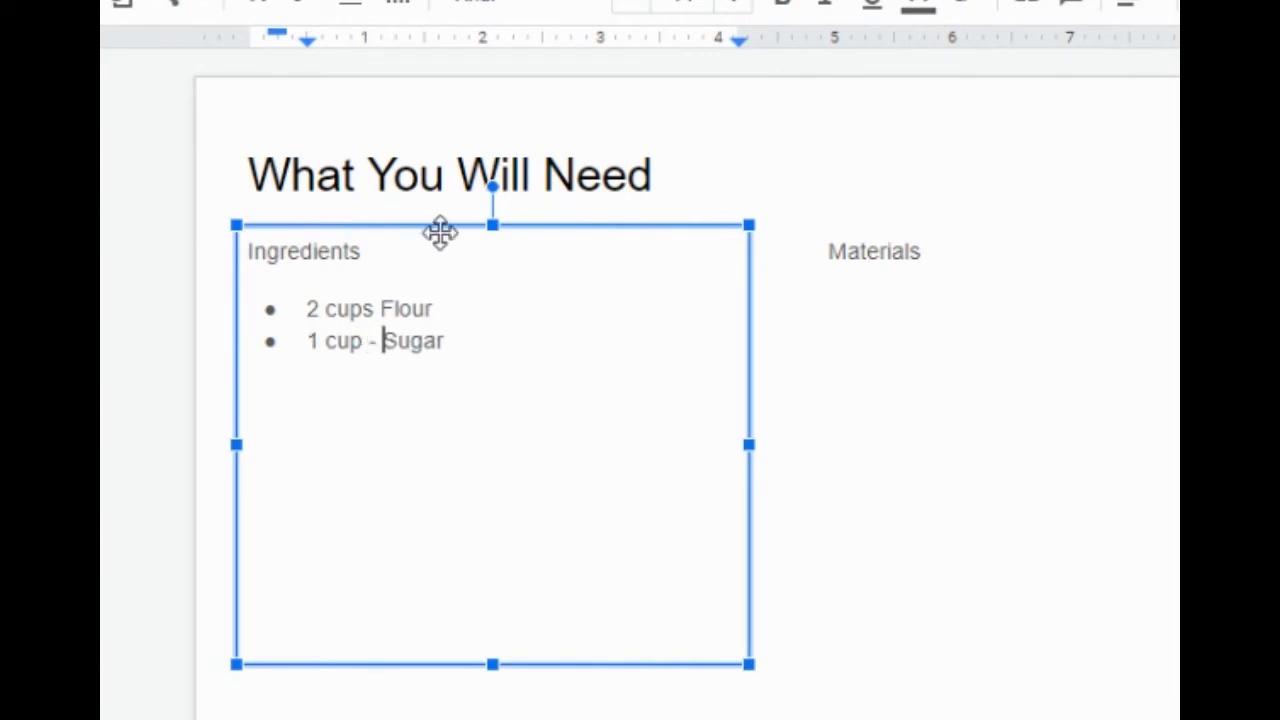
Insert a dash between "2 cups" and Flour, and add an empty third bullet under Sugar
click(375, 312)
text(-)
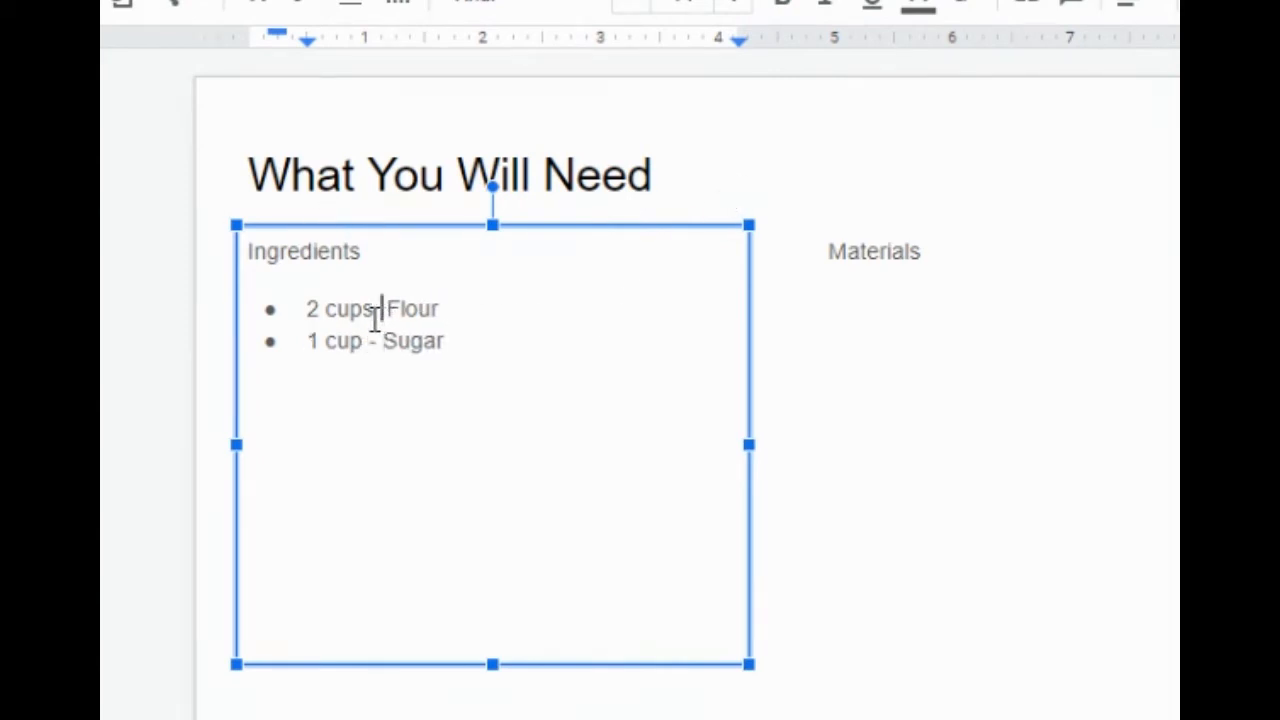
click(463, 336)
key(Return)
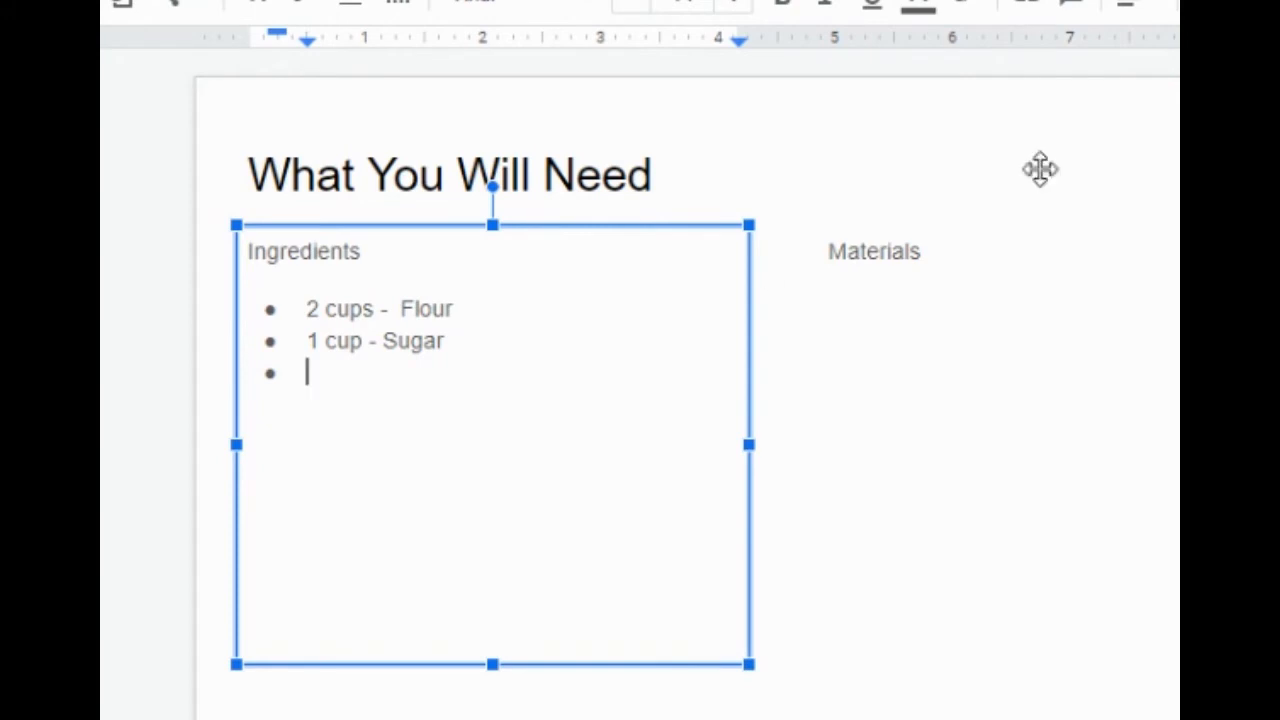
Start a bulleted list under Materials with the items "Oven", "Cookie Sheets" and "Bowl"
click(870, 251)
click(942, 244)
key(Return)
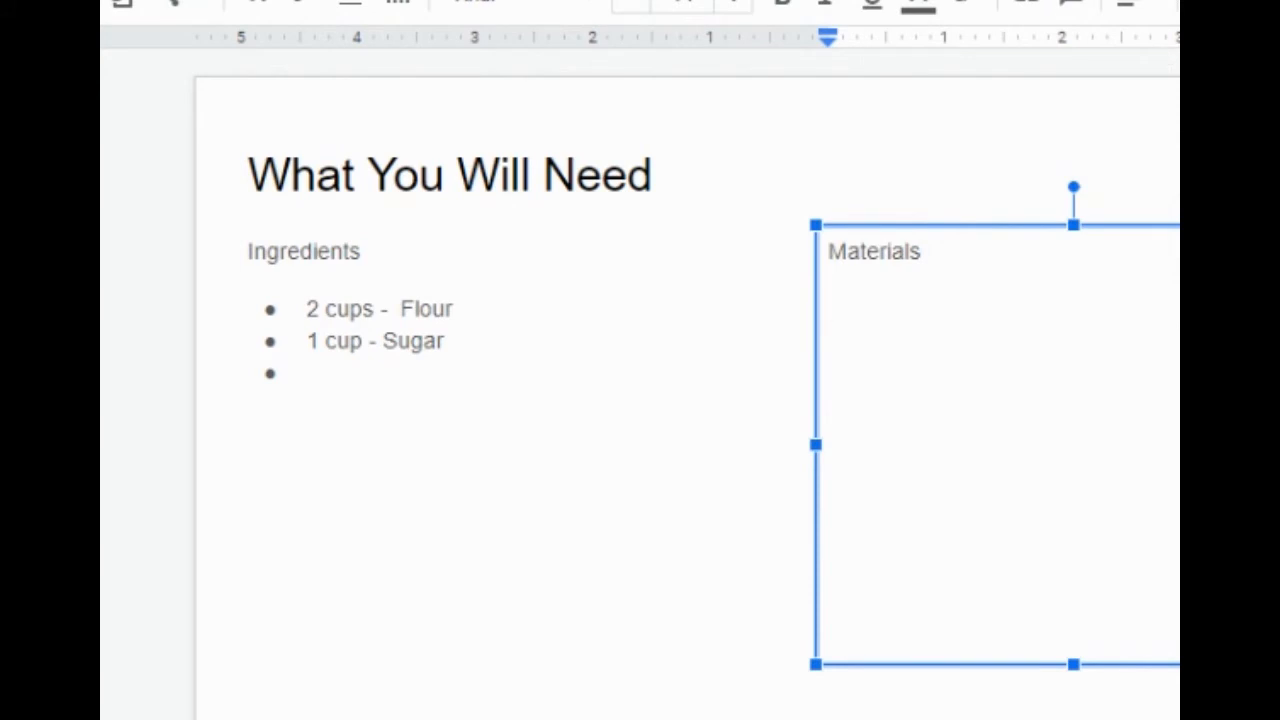
key(ctrl+shift+8)
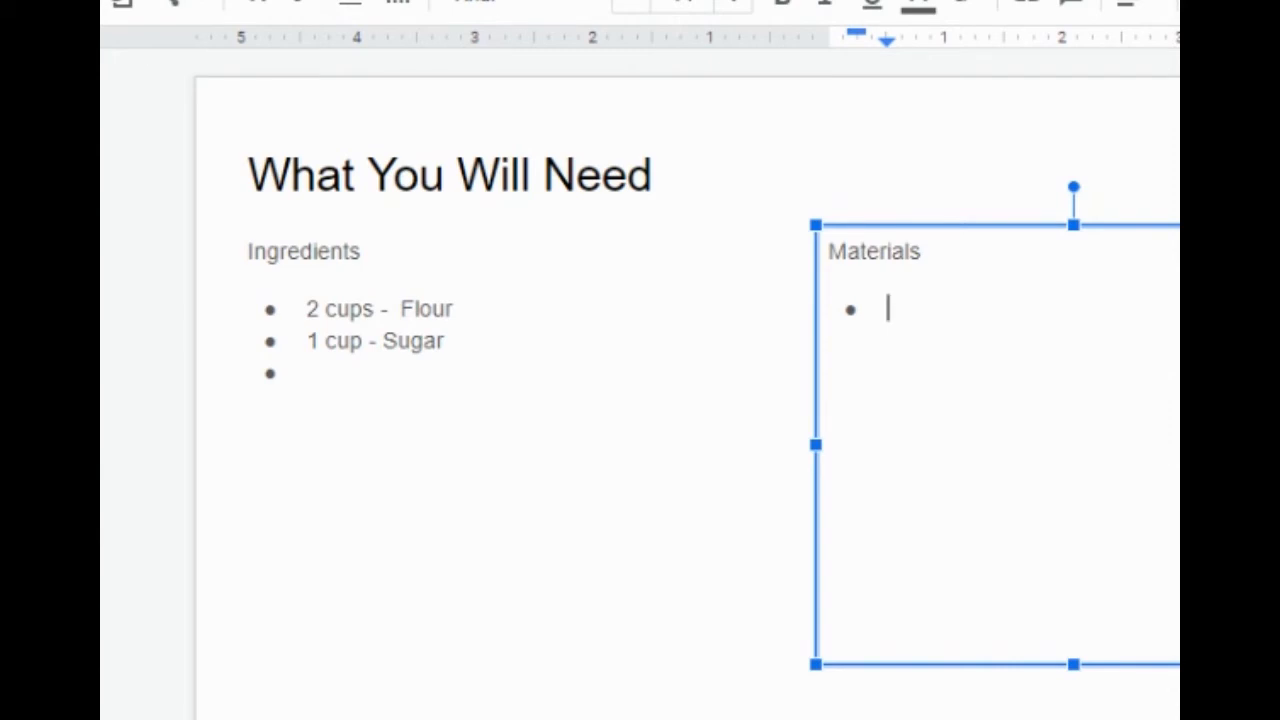
text(Oven)
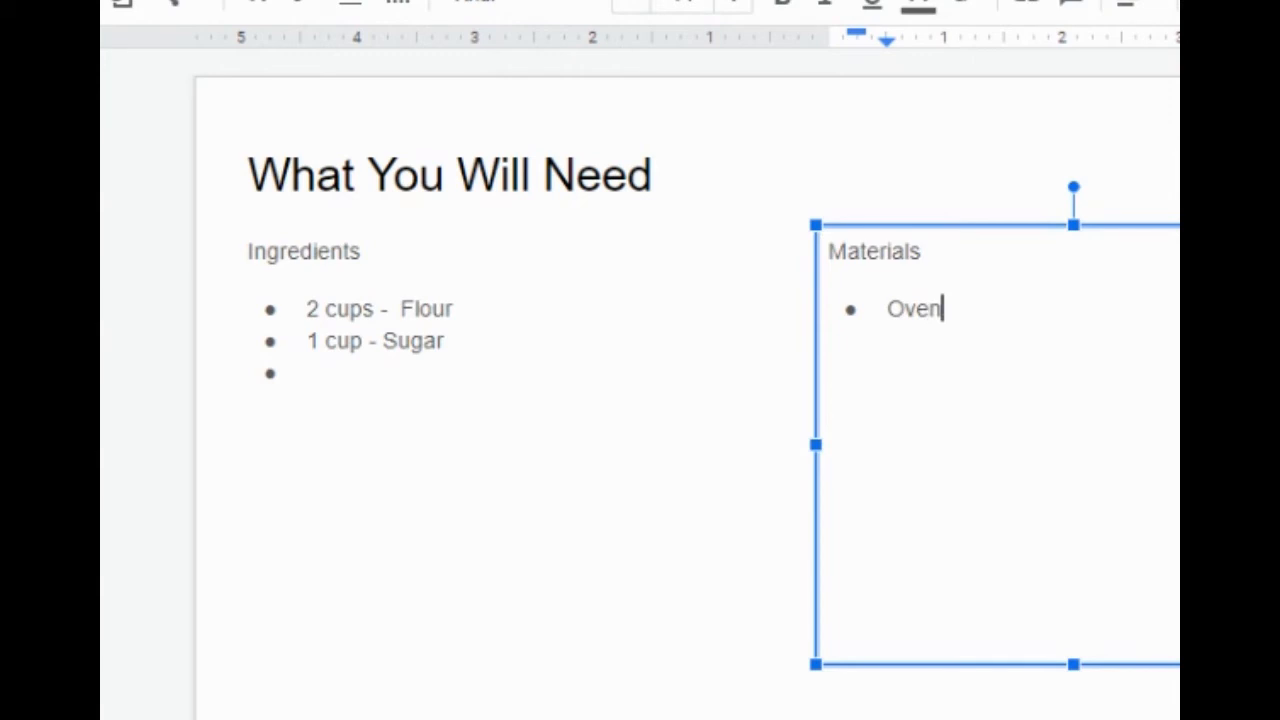
key(Return)
text(Cookie Sheets)
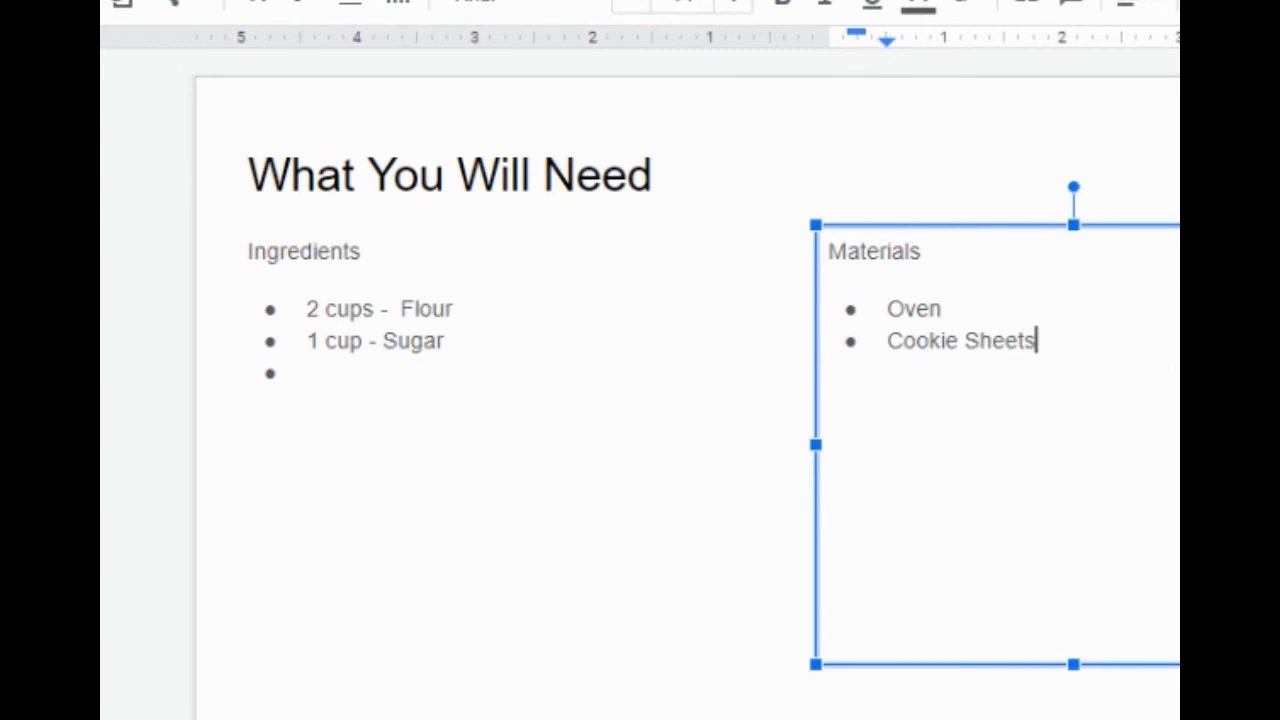
key(Return)
text(Bowl)
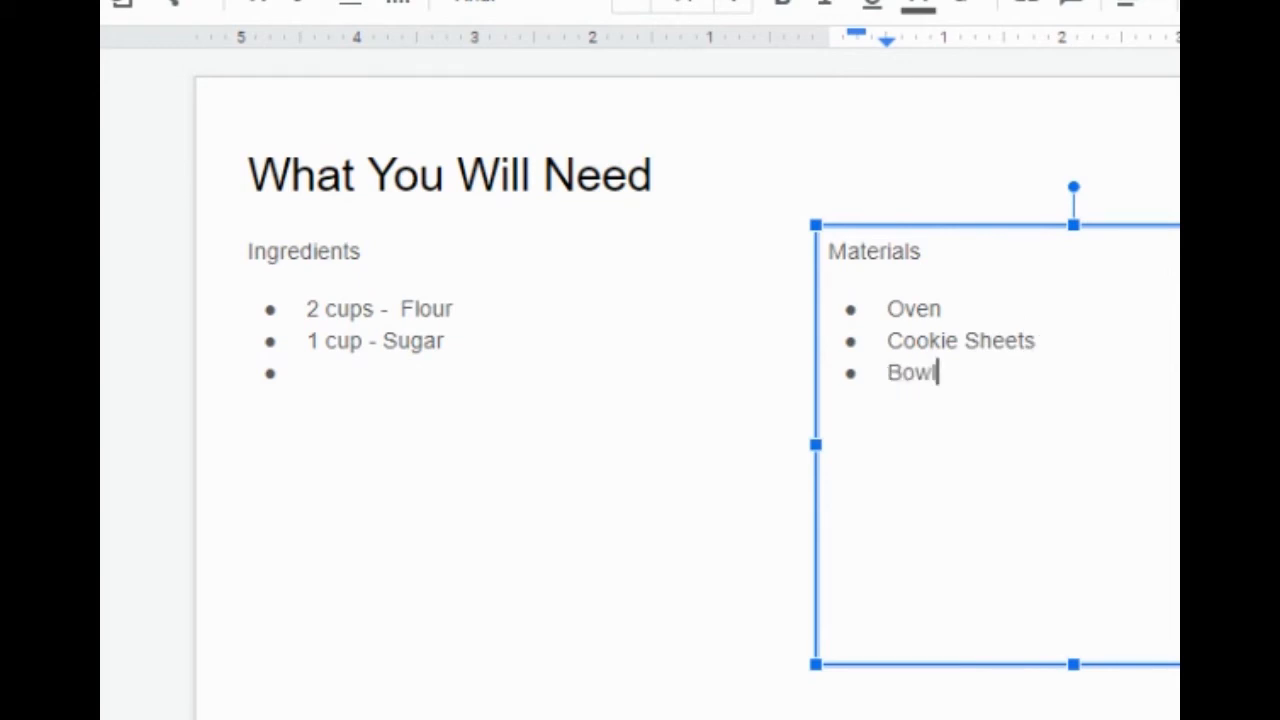
Add "Mixer" and "spatula" to the Materials list, followed by an empty bullet
key(Return)
text(Mixer)
key(Return)
text(spa)
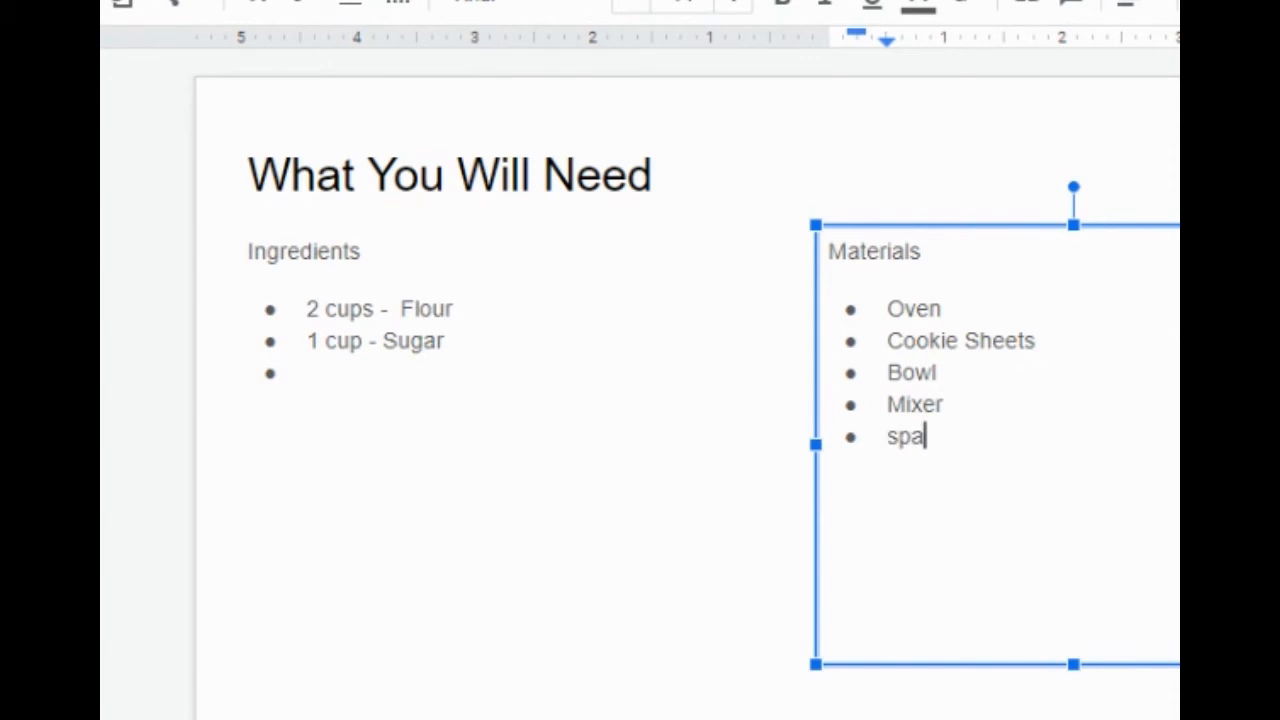
text(tula)
key(Return)
key(ctrl+z)
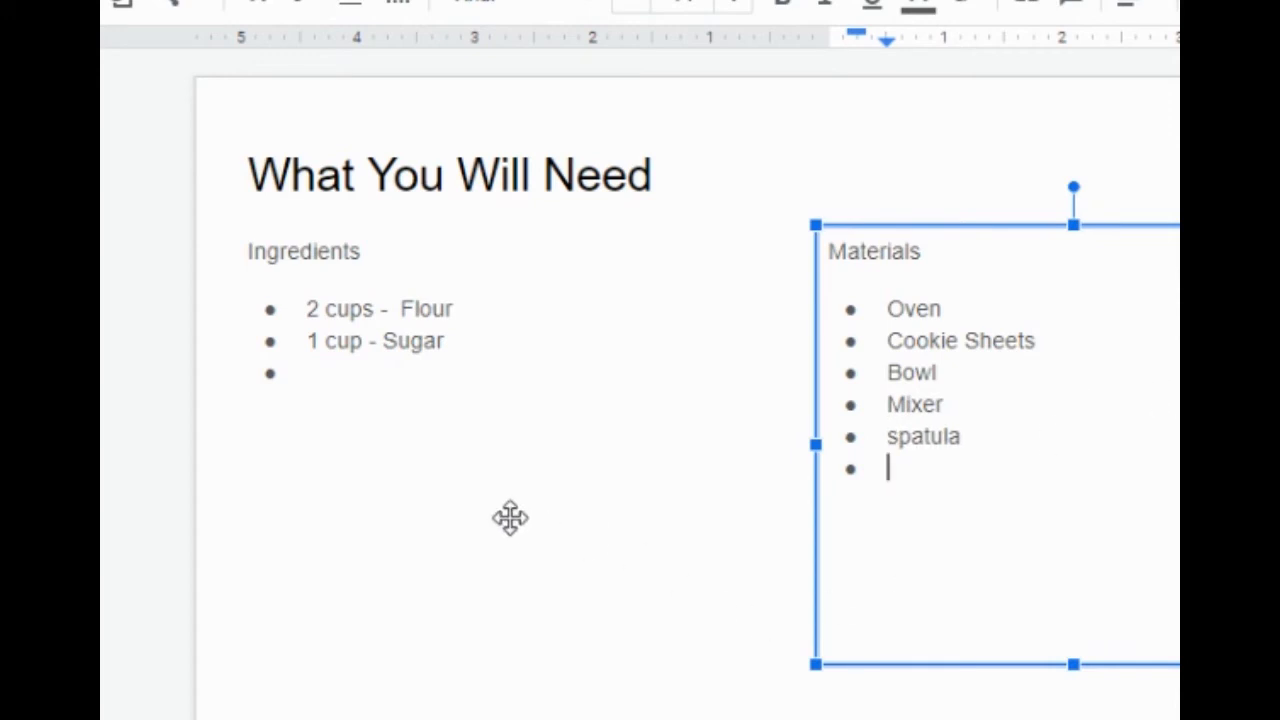
click(304, 343)
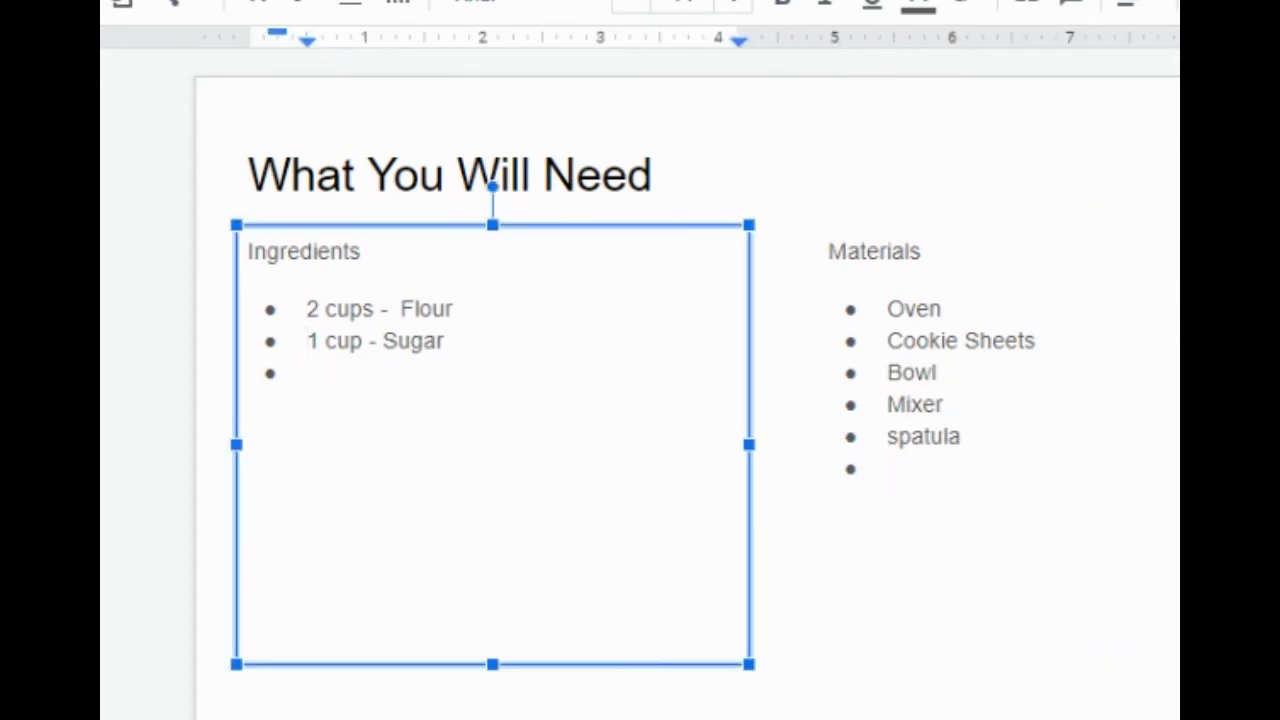
key(ctrl+m)
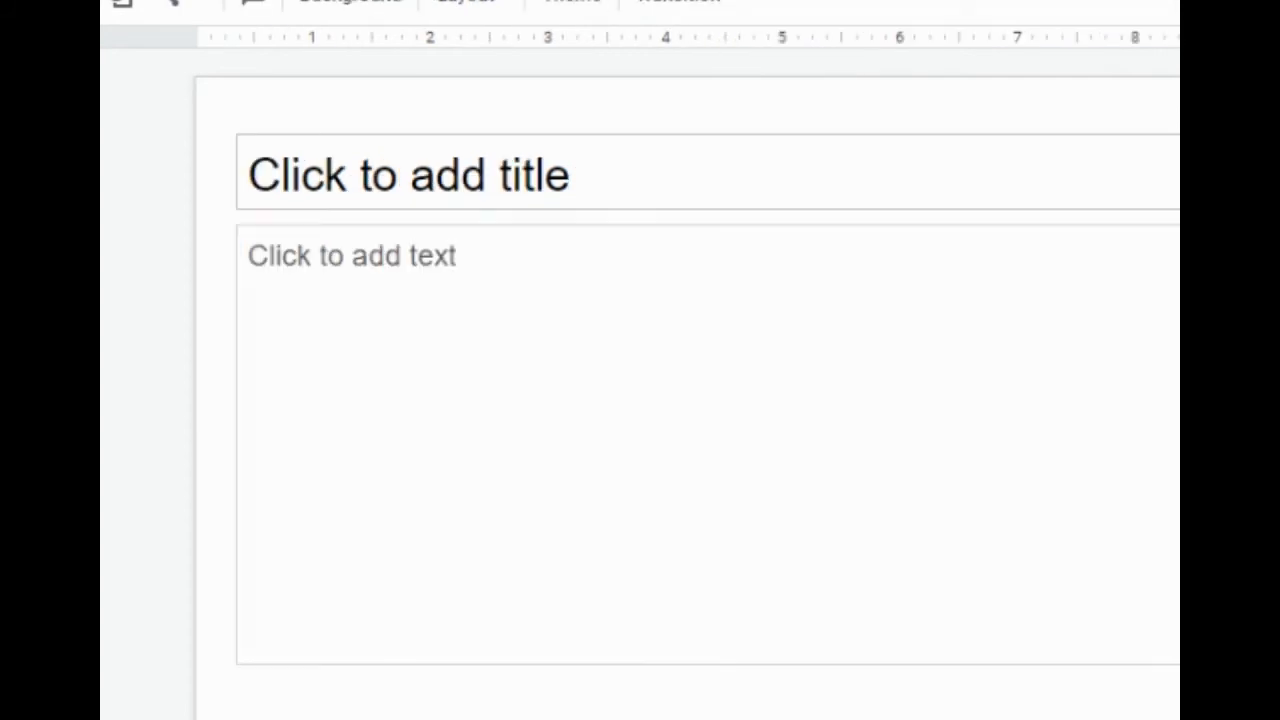
key(ctrl+z)
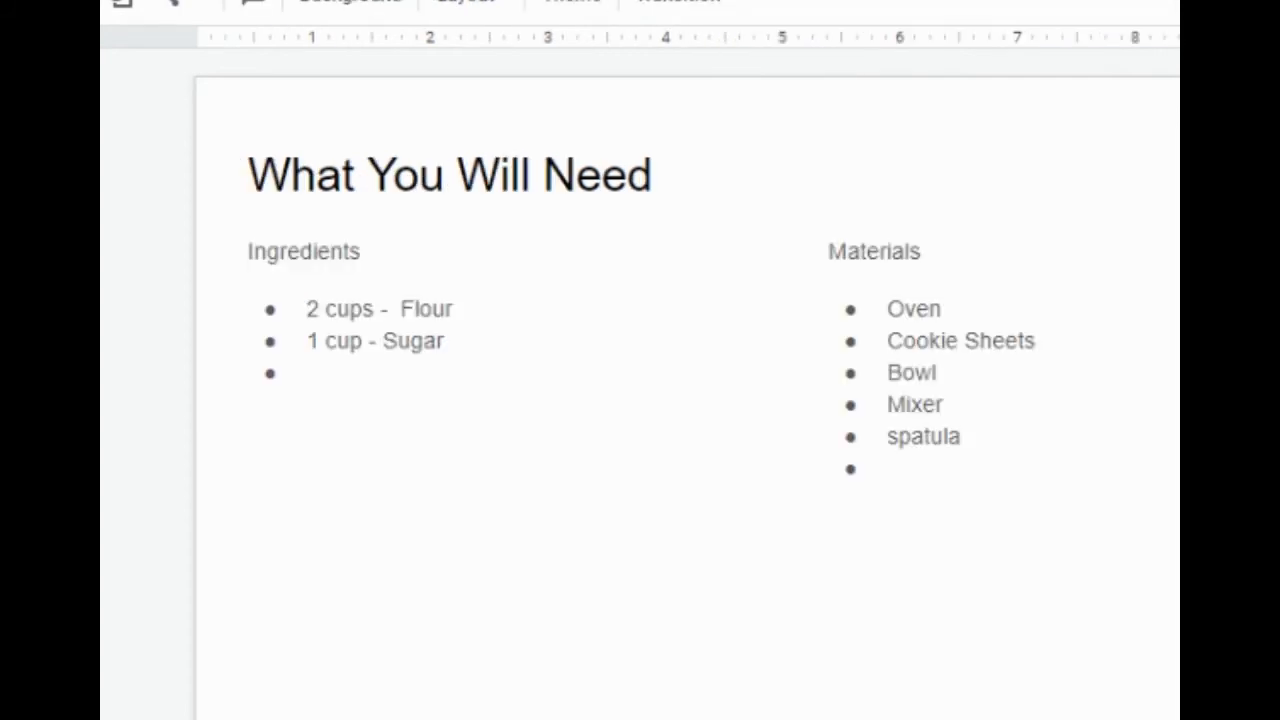
Add a new slide with a title and a body text area, and title it "Step 1"
key(ctrl+m)
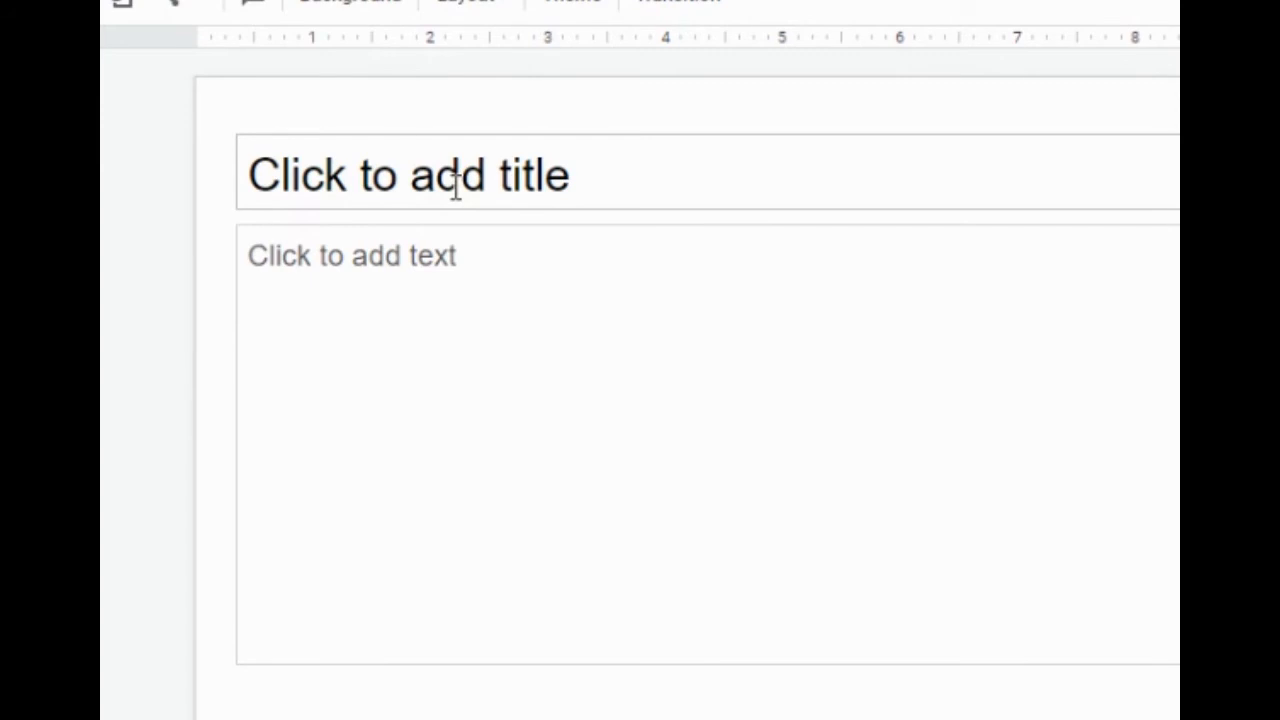
click(455, 187)
text(Step)
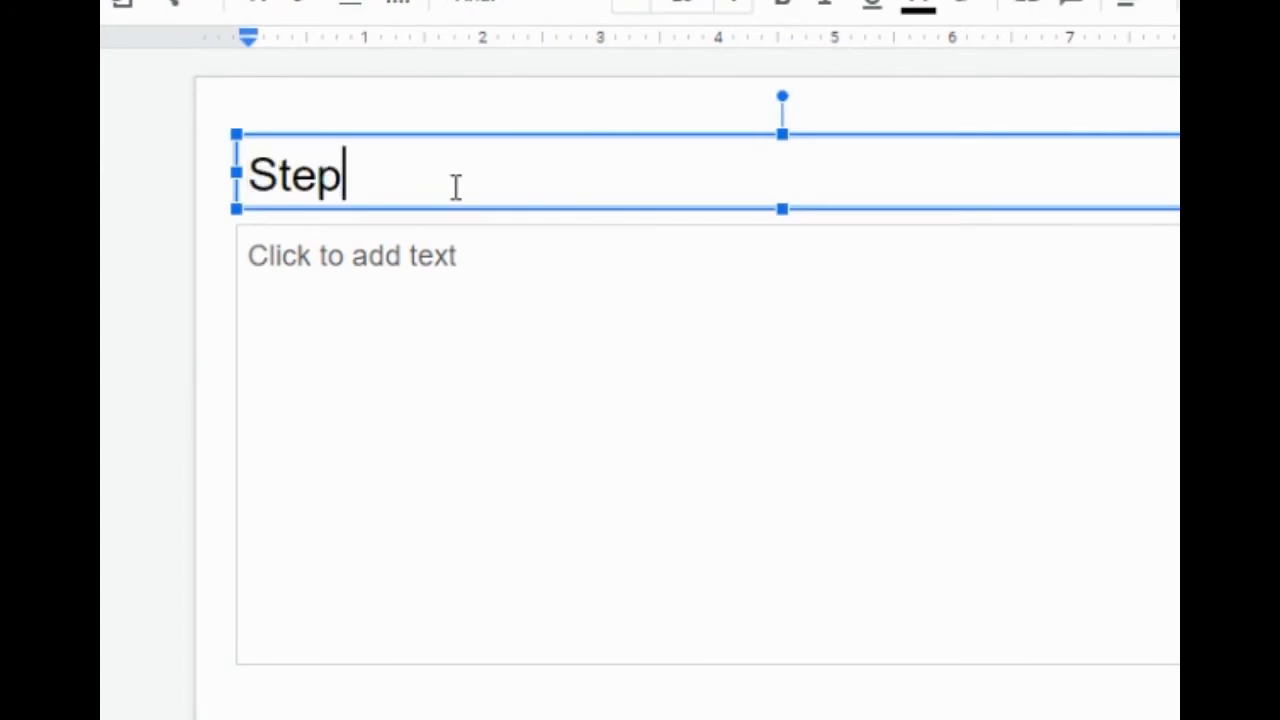
text( 1)
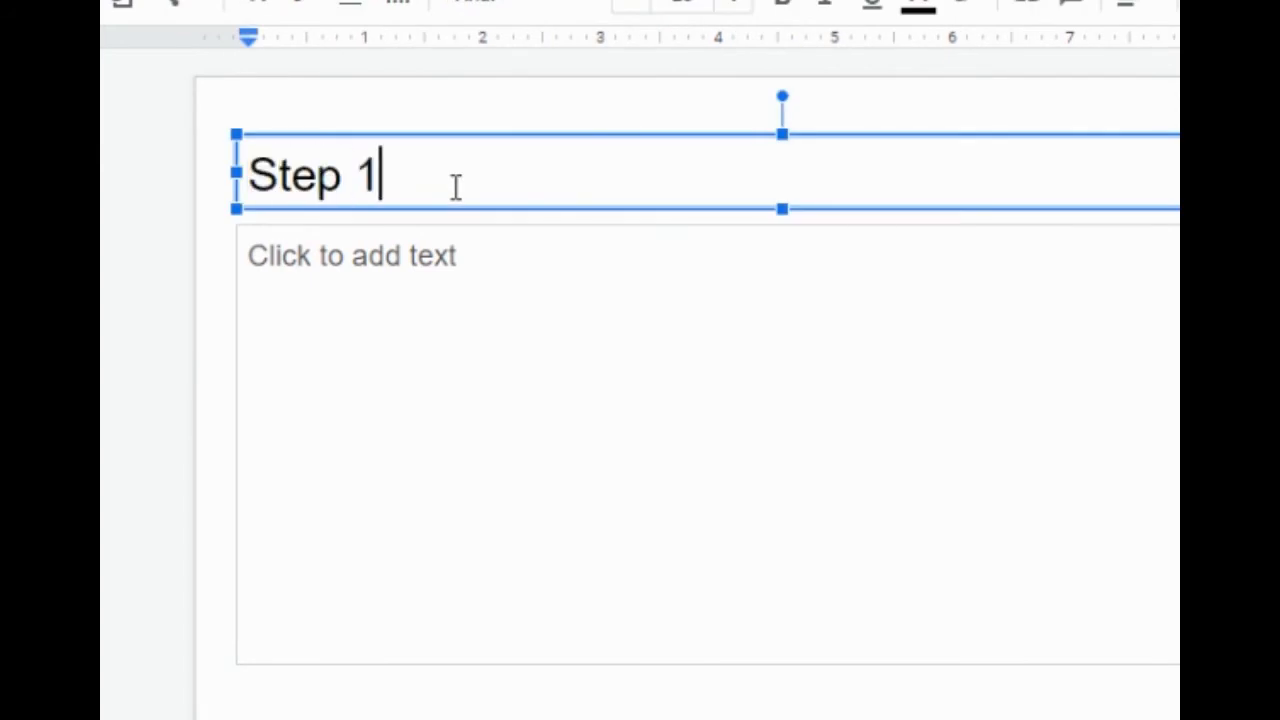
click(504, 272)
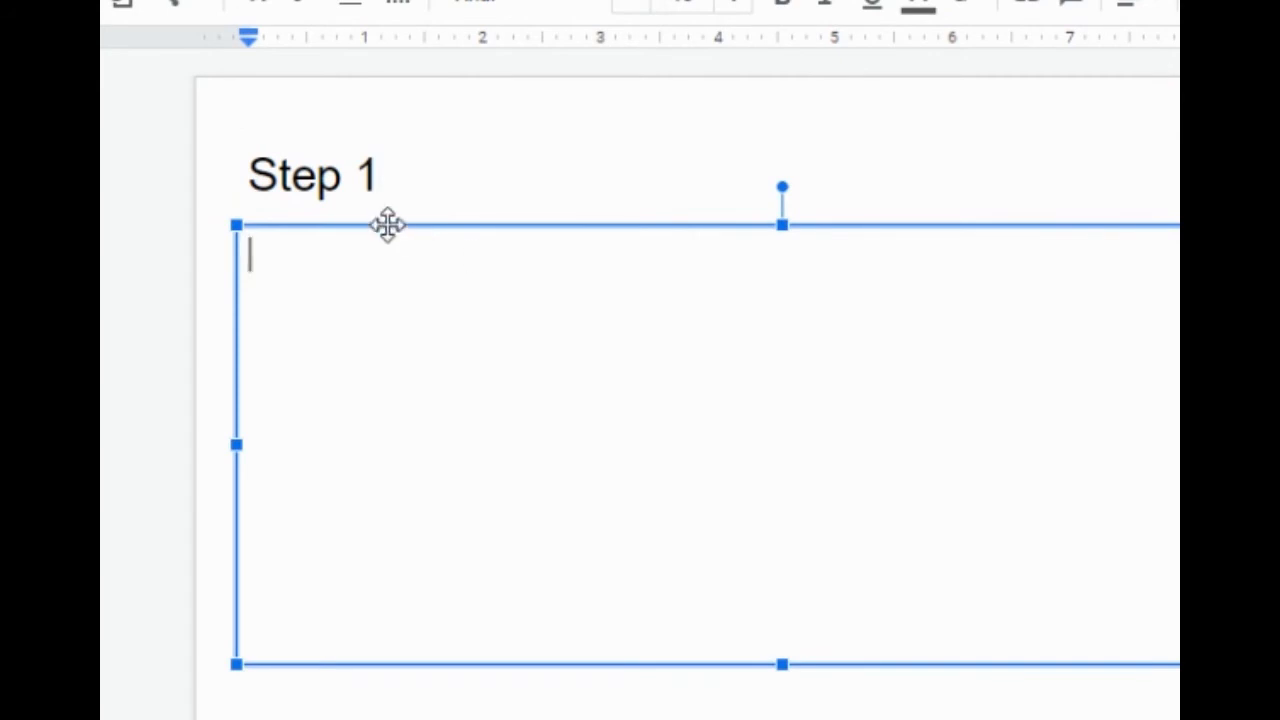
click(391, 180)
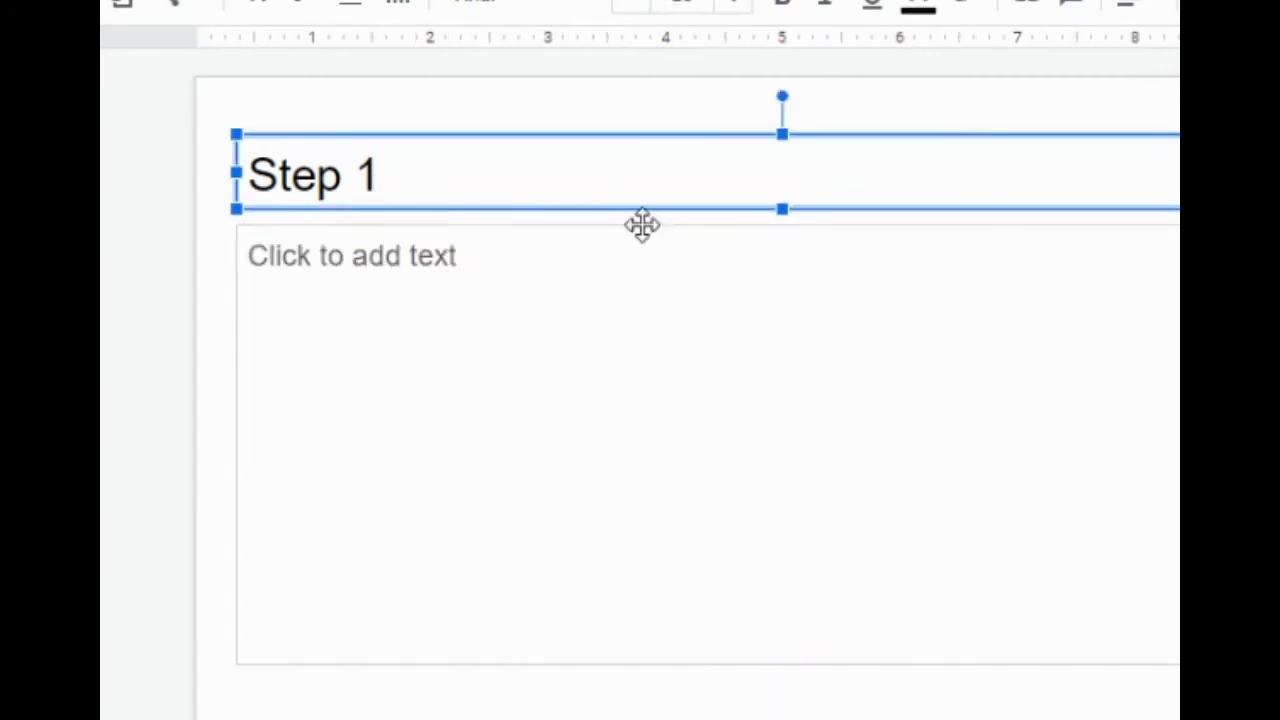
Enter "Preheat your oven" as the slide's body text and shrink its text box to a small area around the words
click(449, 243)
text(Pre)
key(BackSpace)
text(heat you)
key(BackSpace)
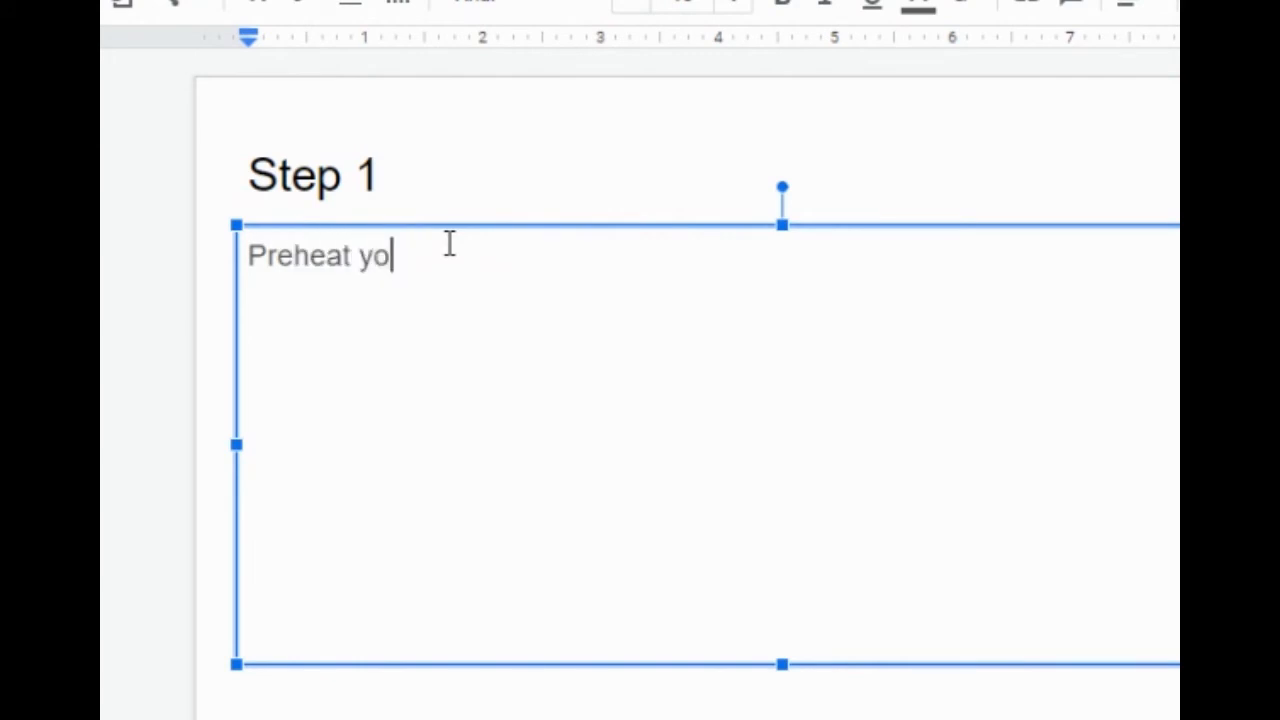
text(ur oven)
key(Return)
drag(1279, 664, 572, 329)
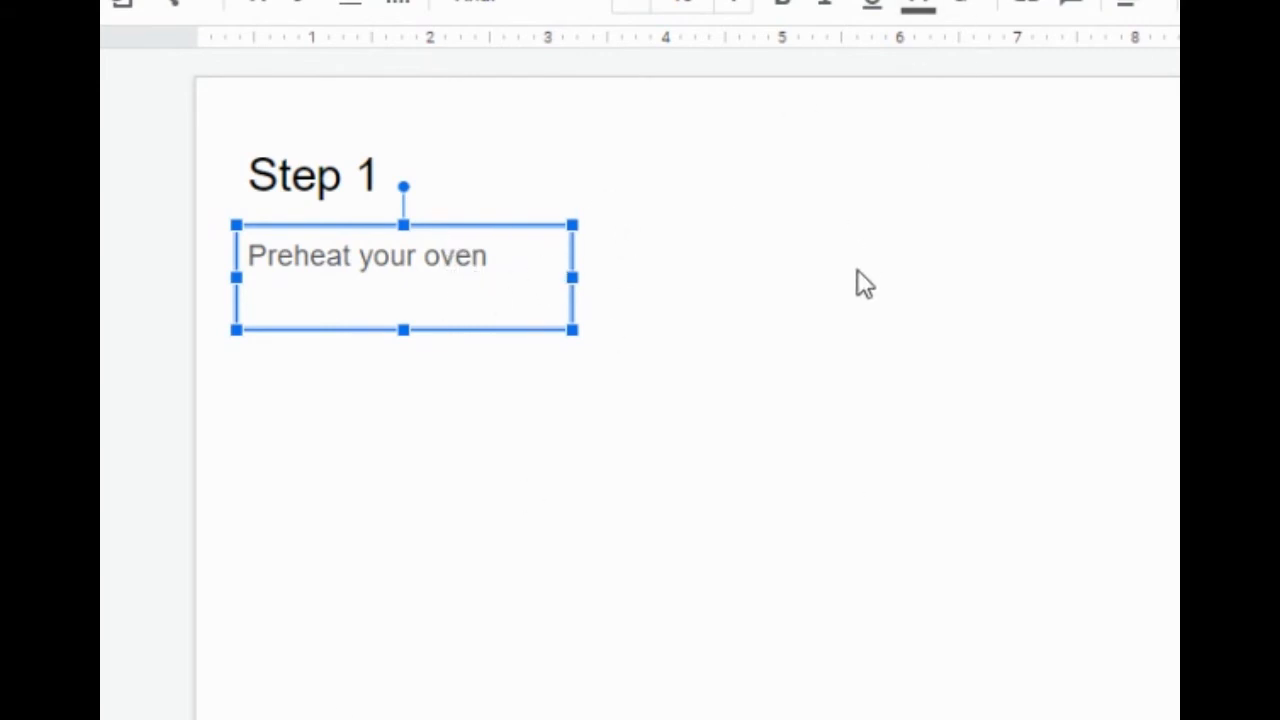
Open the web image search for inserting a picture on the Step 1 slide
key(alt+i)
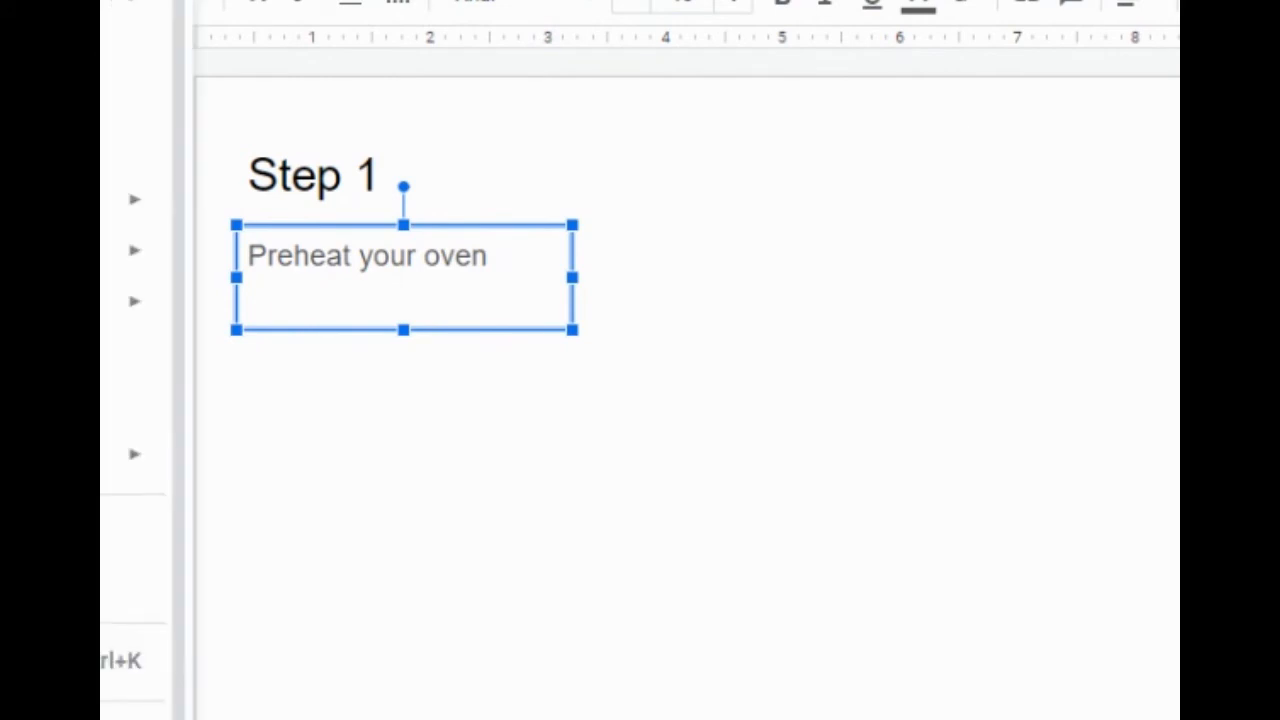
mouse_move(140, 6)
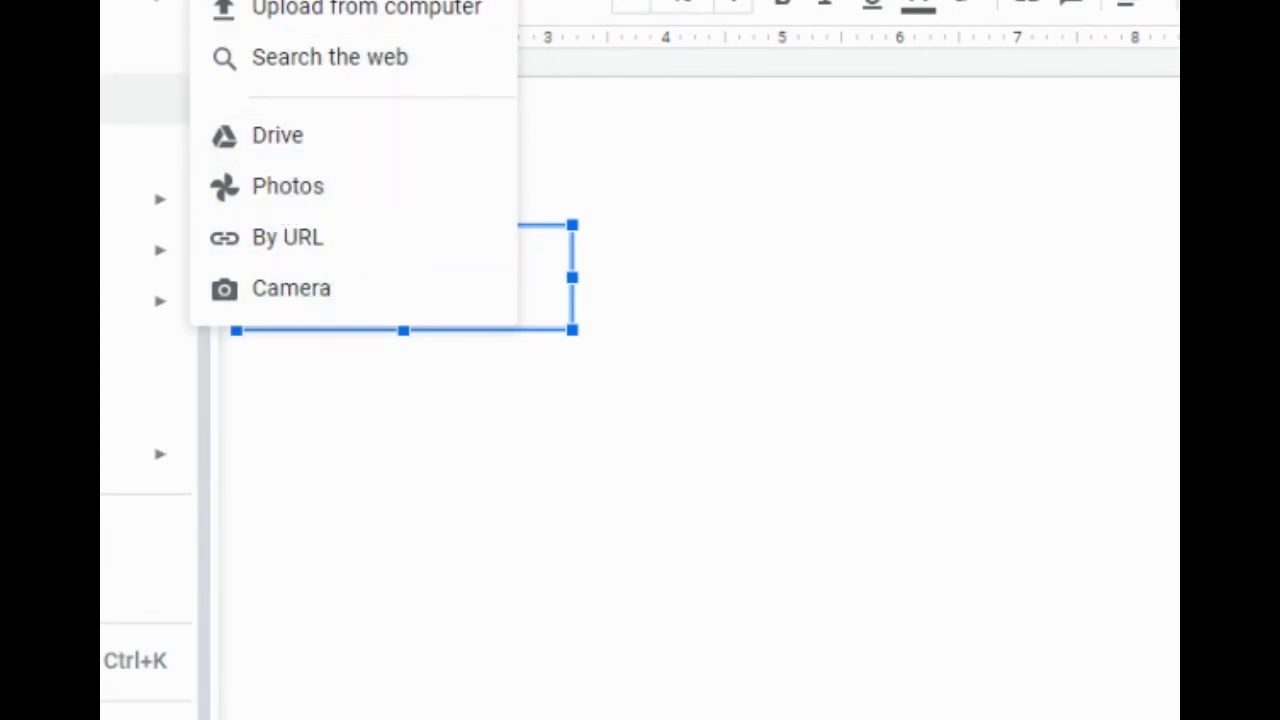
click(300, 80)
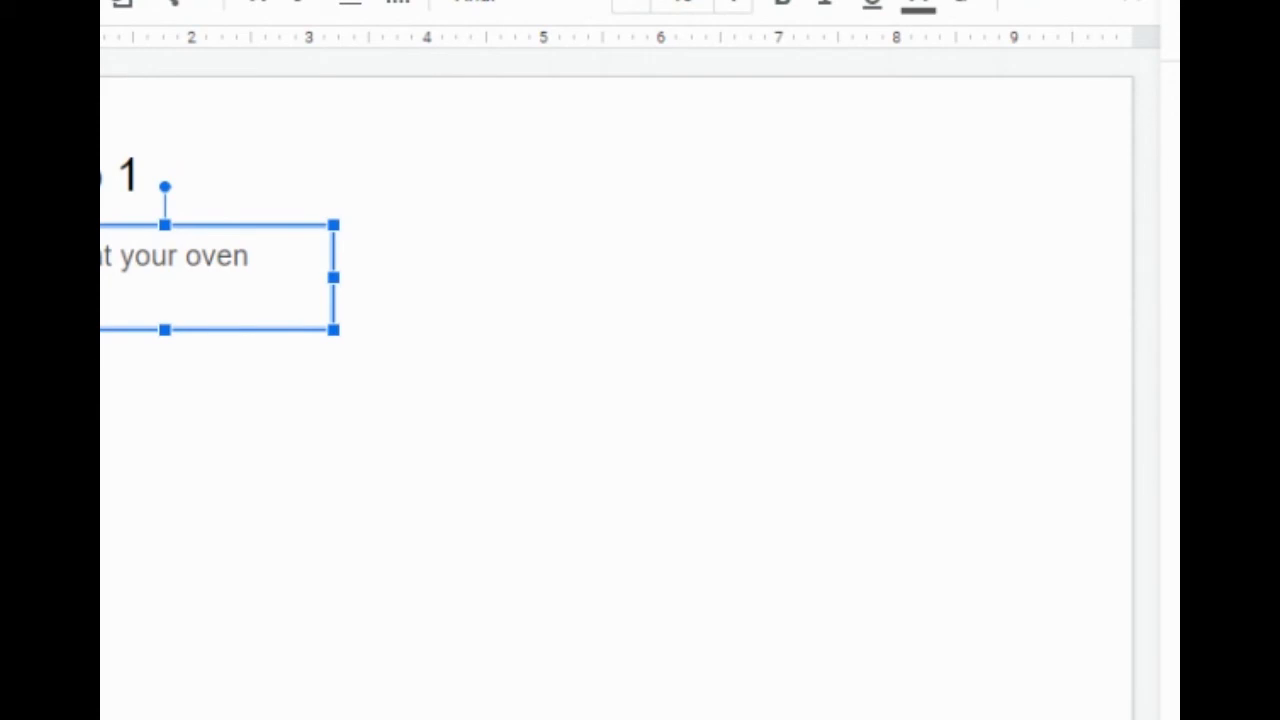
Extend the body text with "350 degrees" after "Preheat your oven" and widen its text box slightly
click(253, 256)
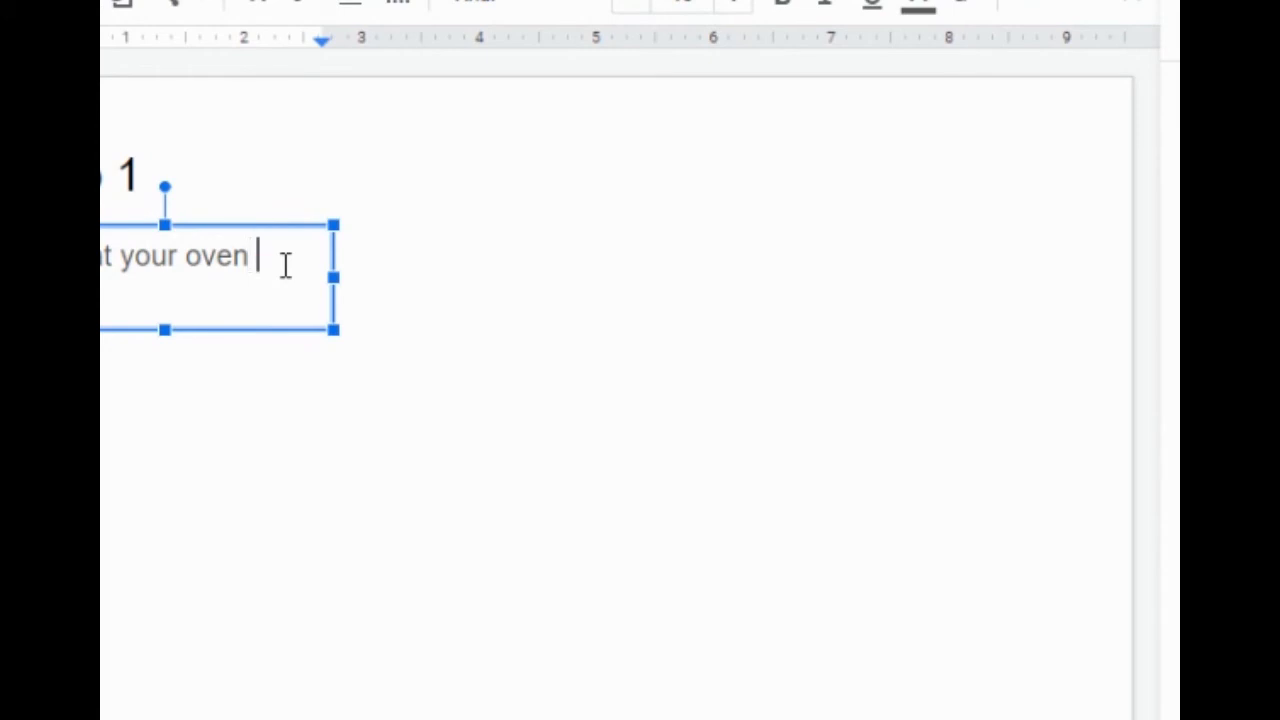
text(350)
text( degrees)
drag(334, 277, 397, 280)
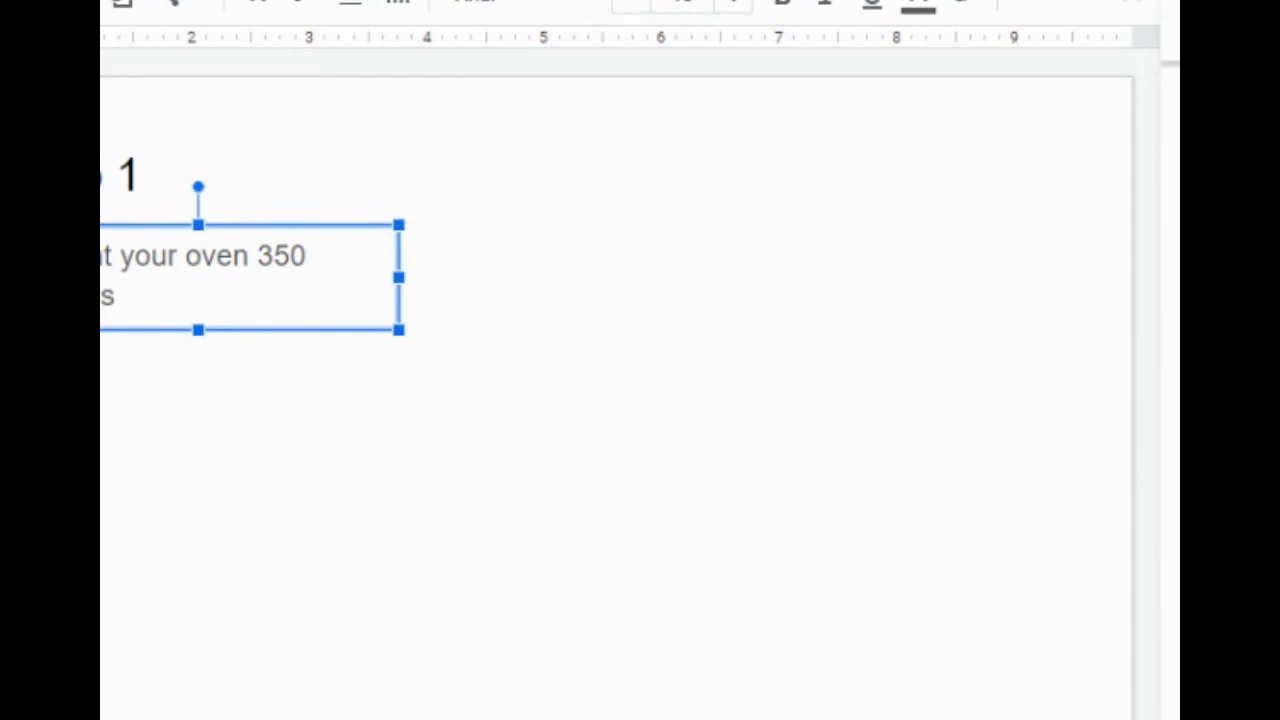
Search Google Images for "preheat oven to 350 degrees" in a new browser tab
key(ctrl+t)
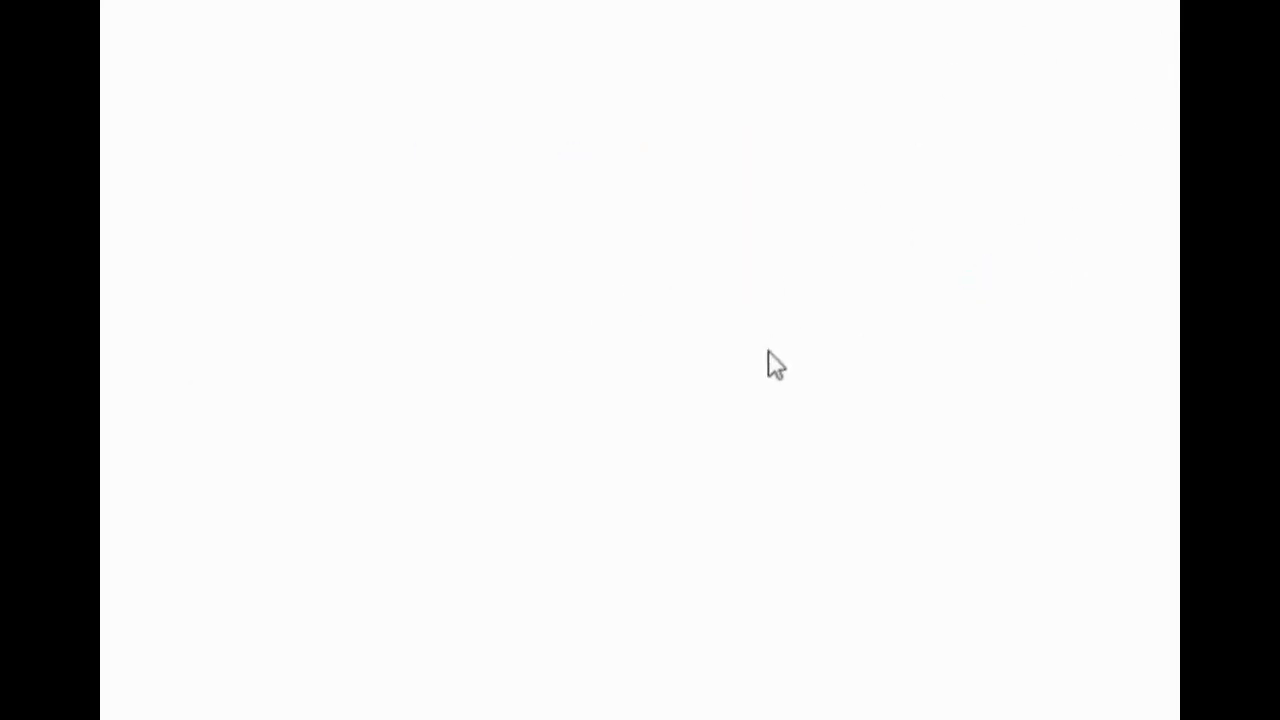
click(599, 326)
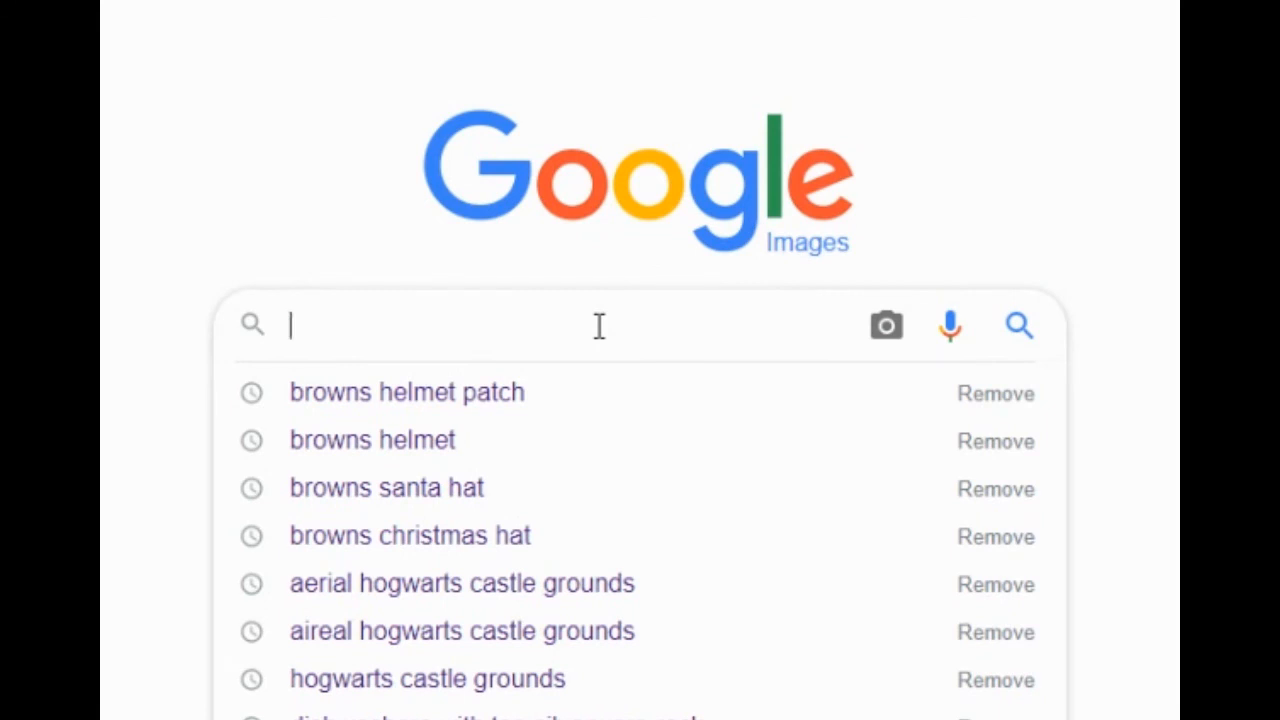
text(35)
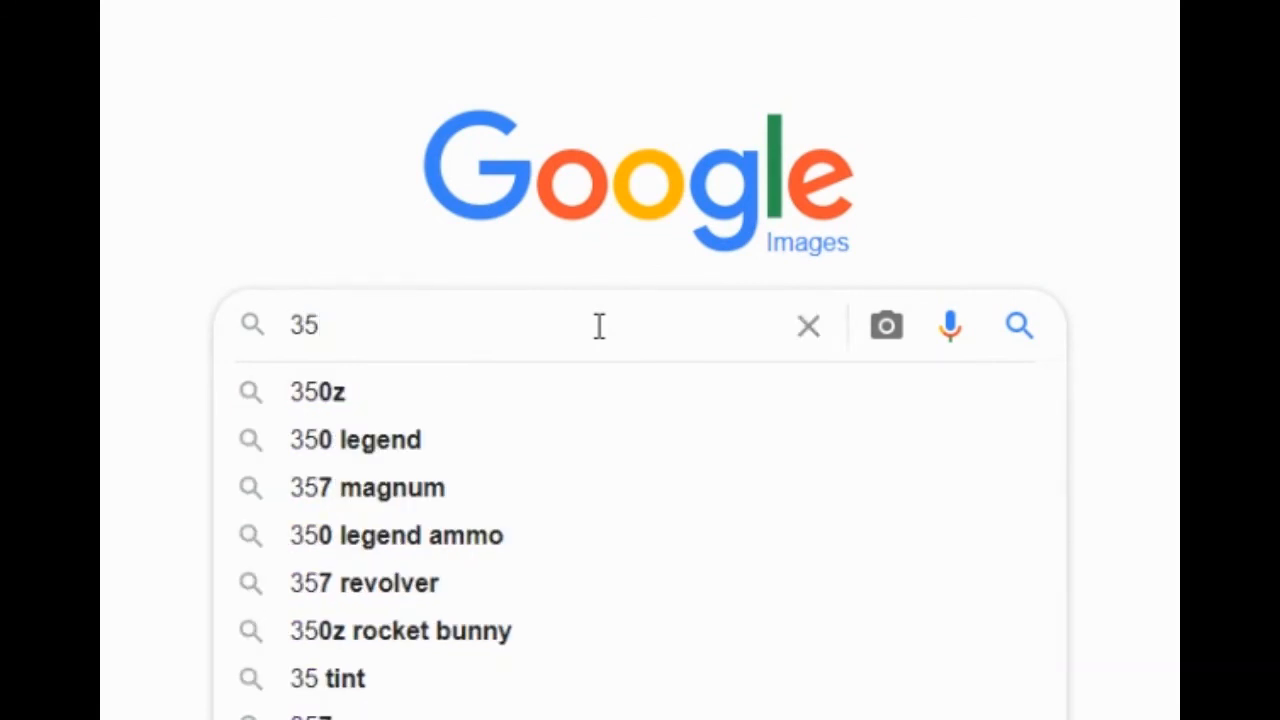
text(0 deg)
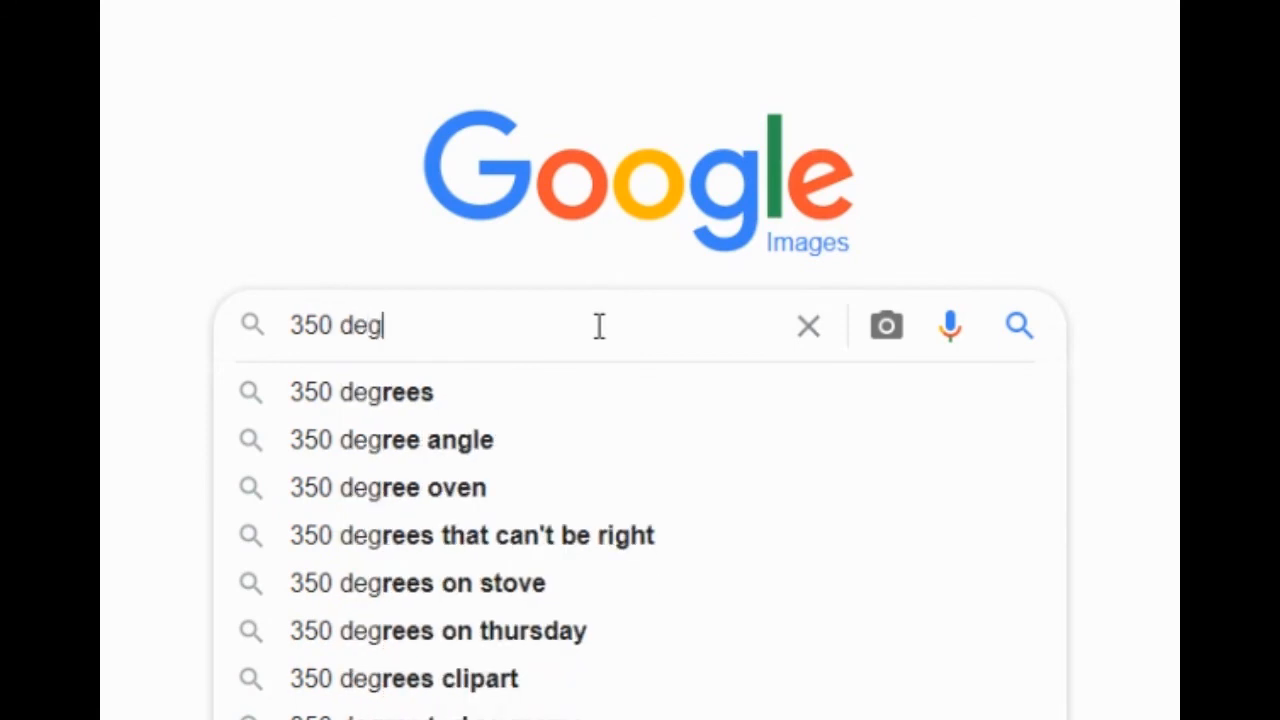
text(rees )
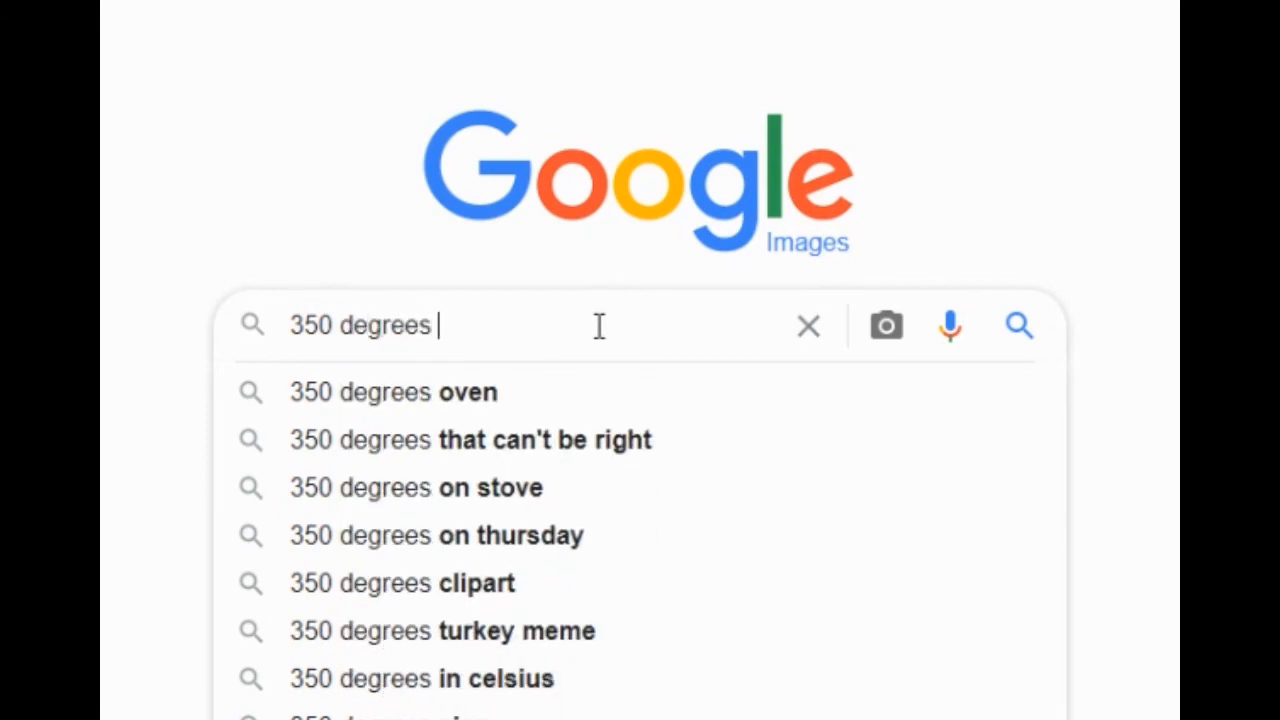
text(pre)
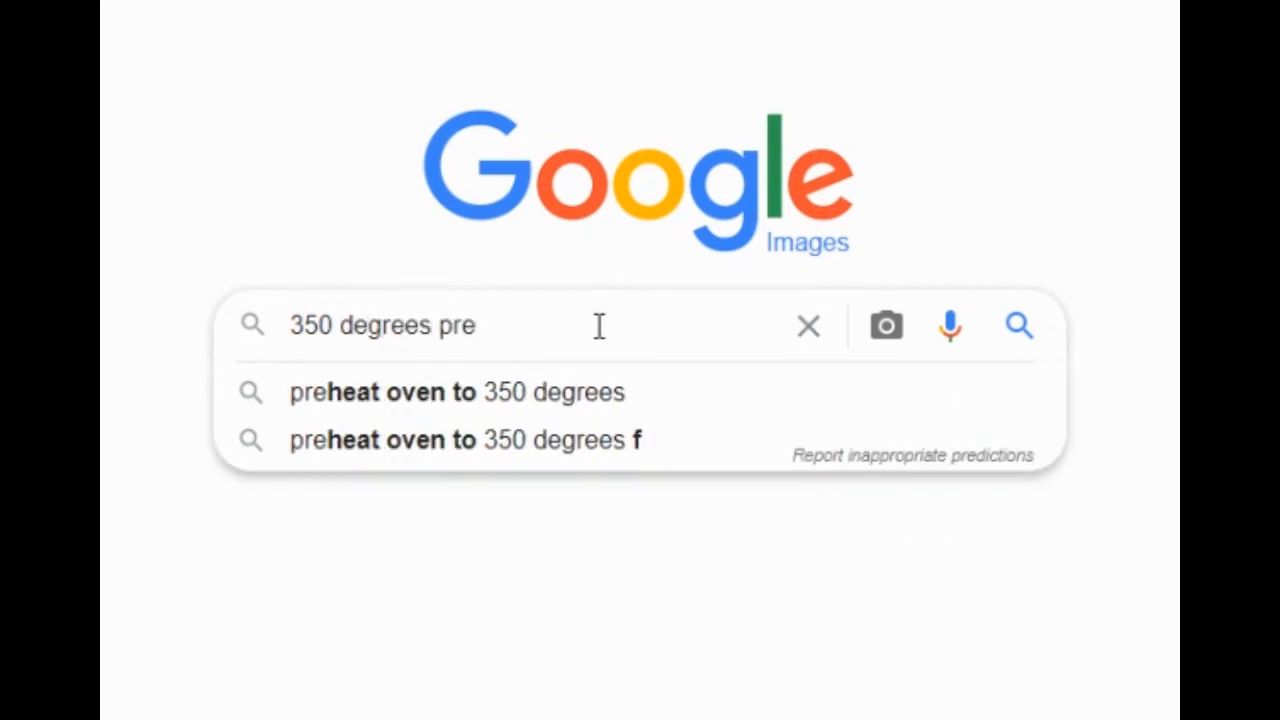
click(597, 400)
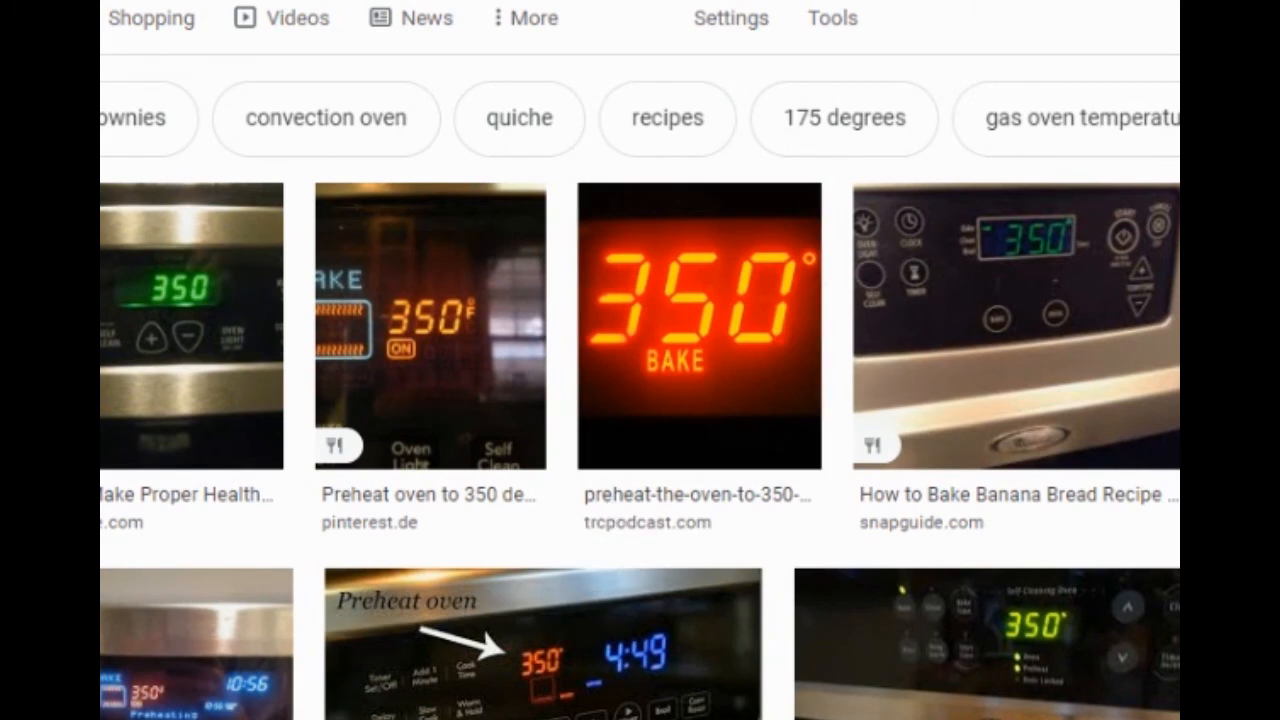
Copy the oven control panel picture labelled "Preheat oven", with an arrow pointing to 350, from the image results
scroll(514, 437, down, 3)
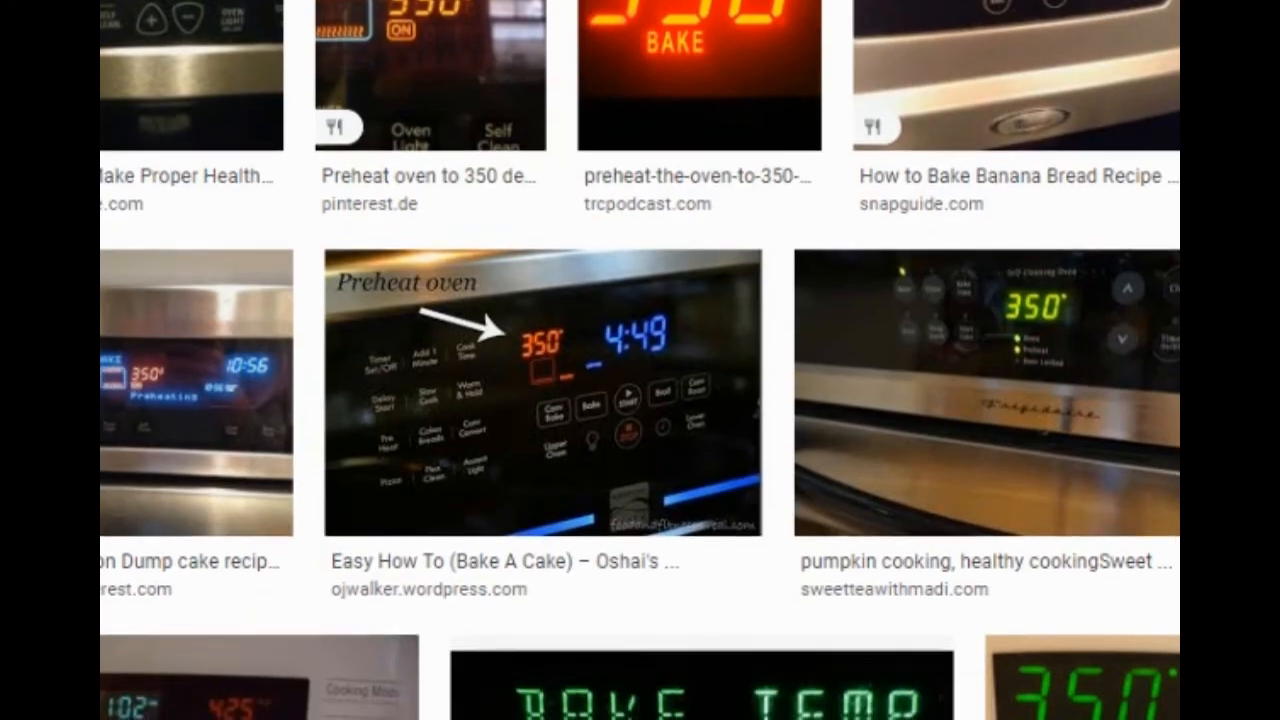
click(514, 437)
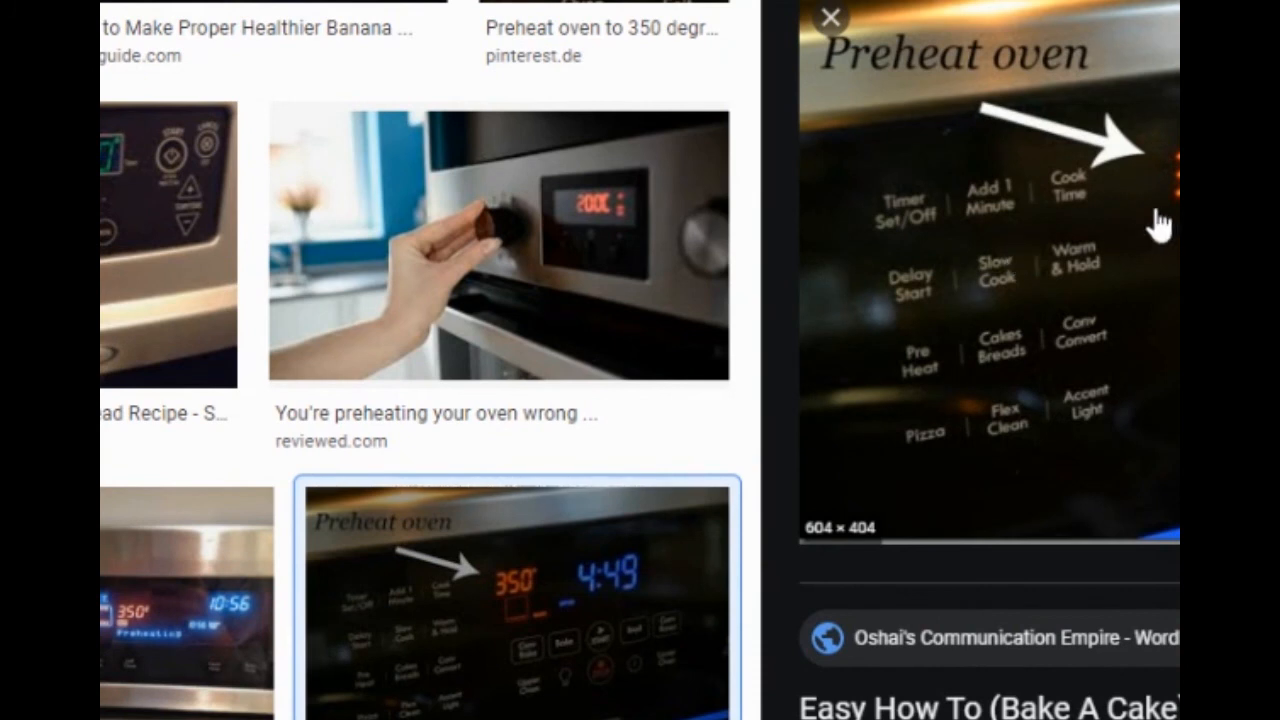
right_click(1156, 172)
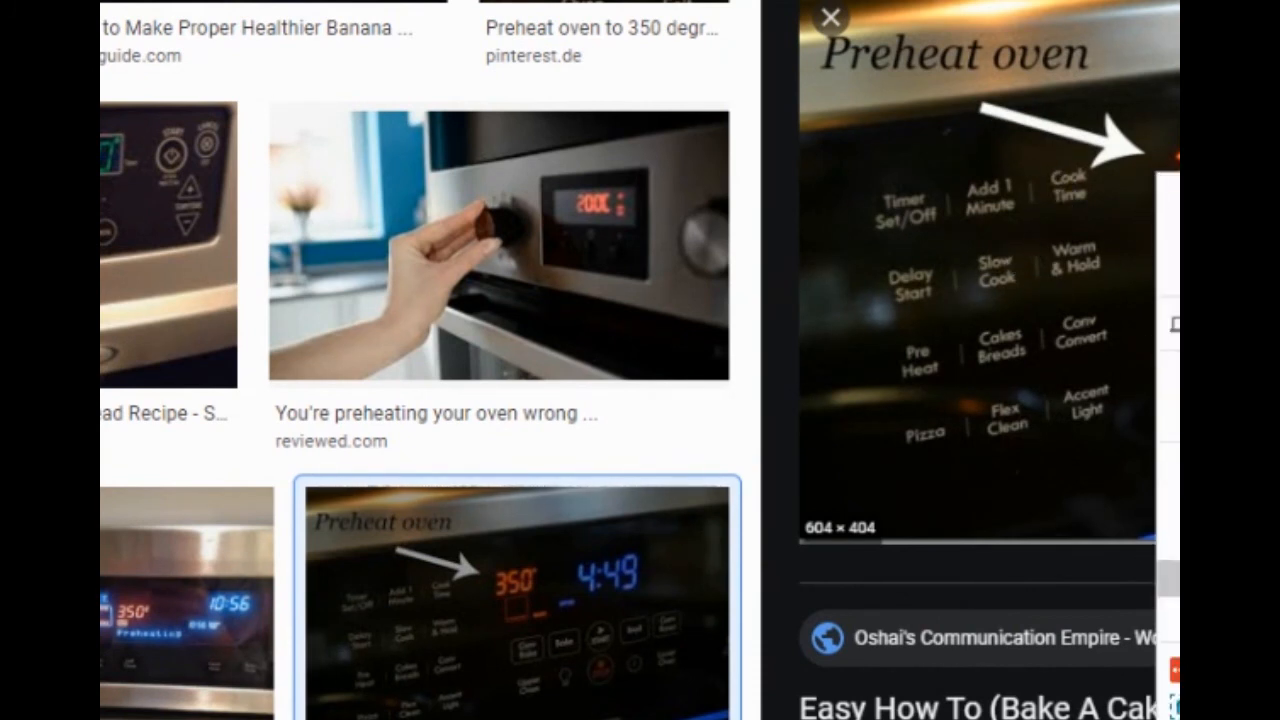
click(1176, 541)
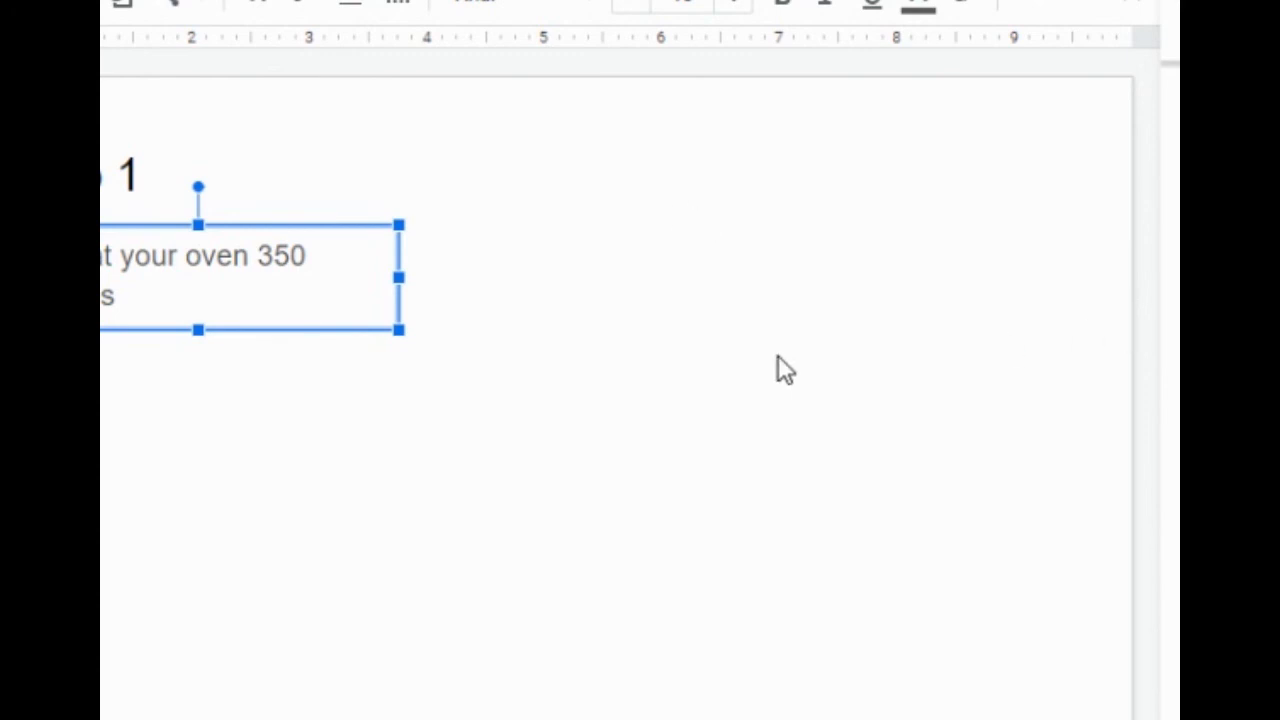
Paste the copied oven picture onto the Step 1 slide, scale it down proportionally and place it beside the body text
right_click(751, 346)
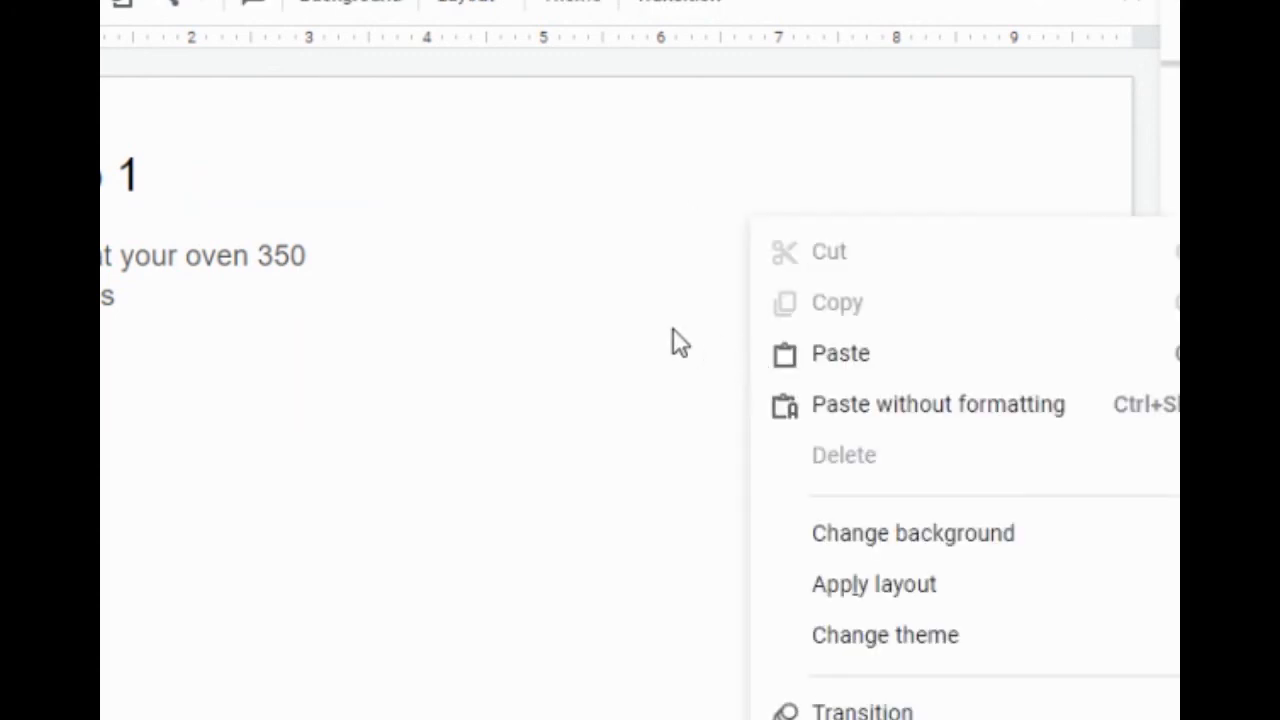
click(803, 370)
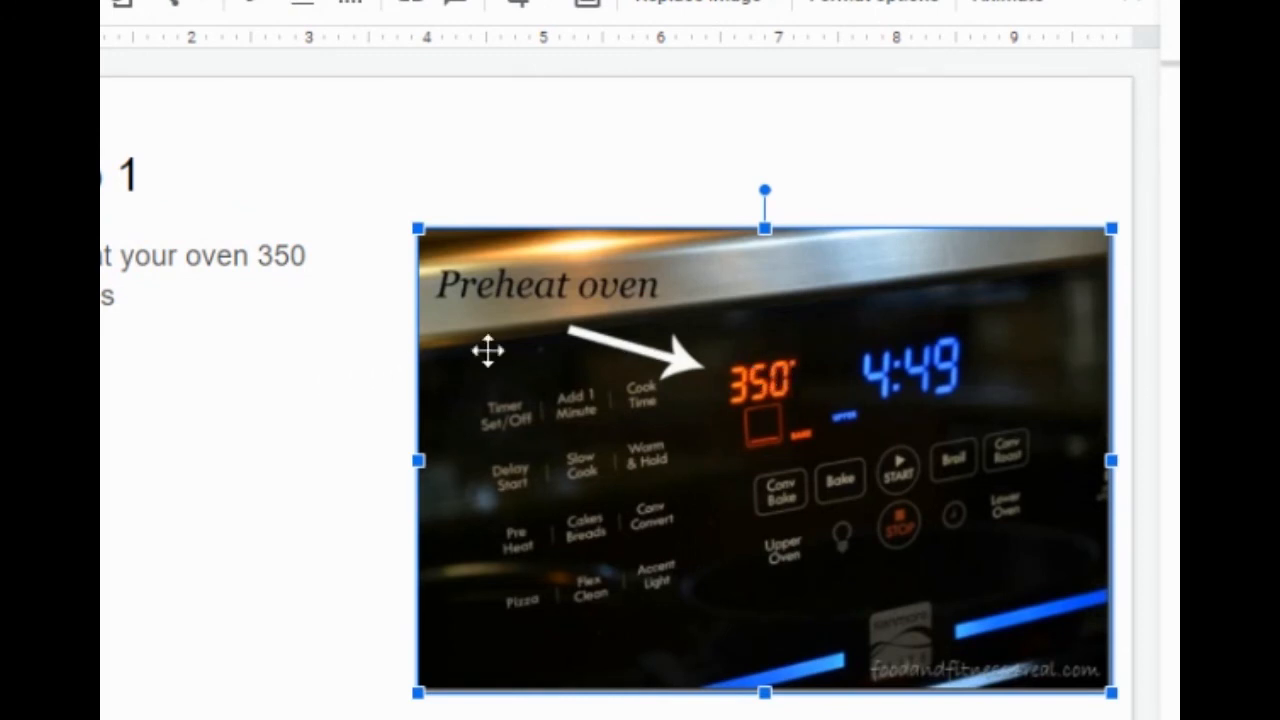
drag(1111, 691, 782, 562)
drag(569, 422, 542, 403)
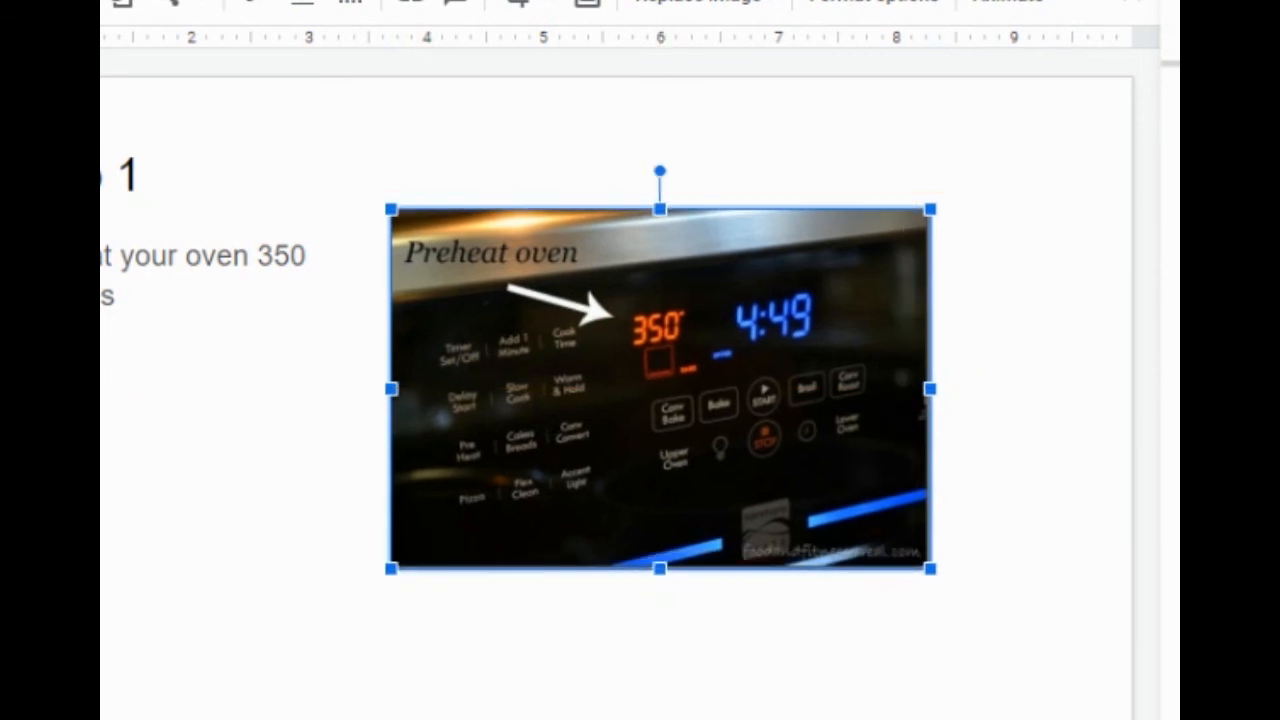
Enlarge the font of the Step 1 body text by several sizes and make its text box taller to fit both lines
drag(126, 294, 100, 252)
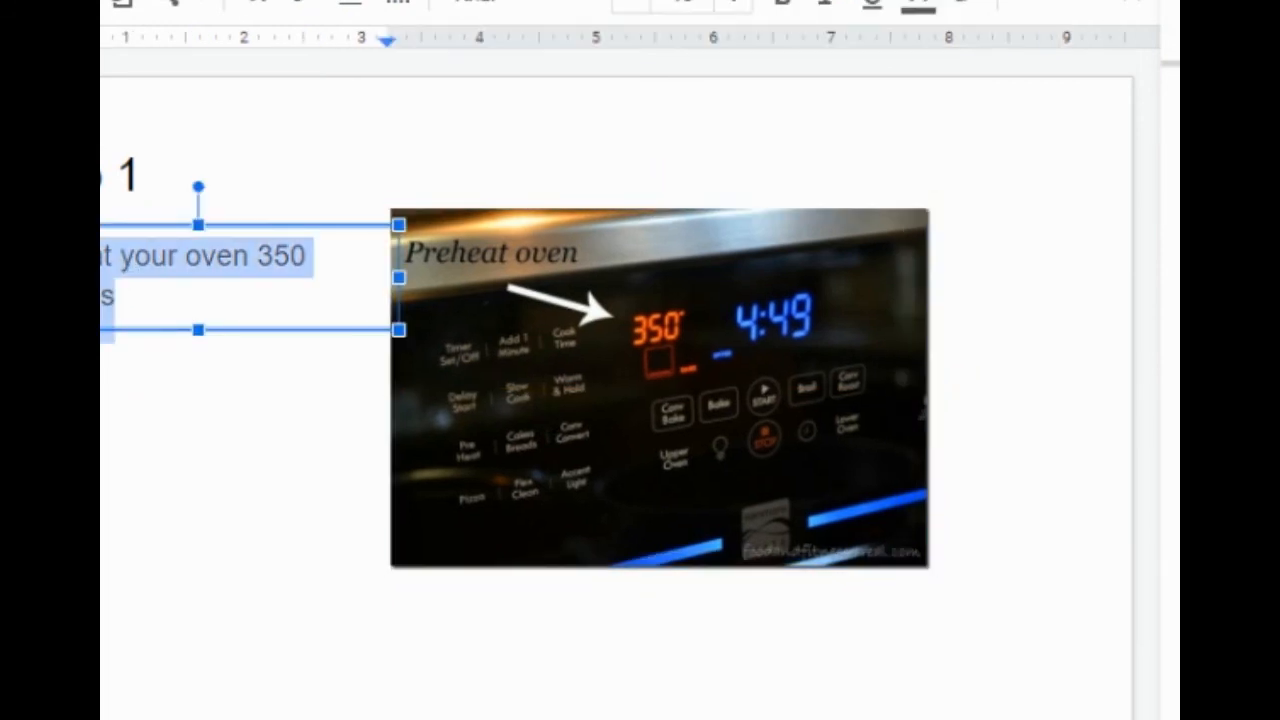
click(728, 12)
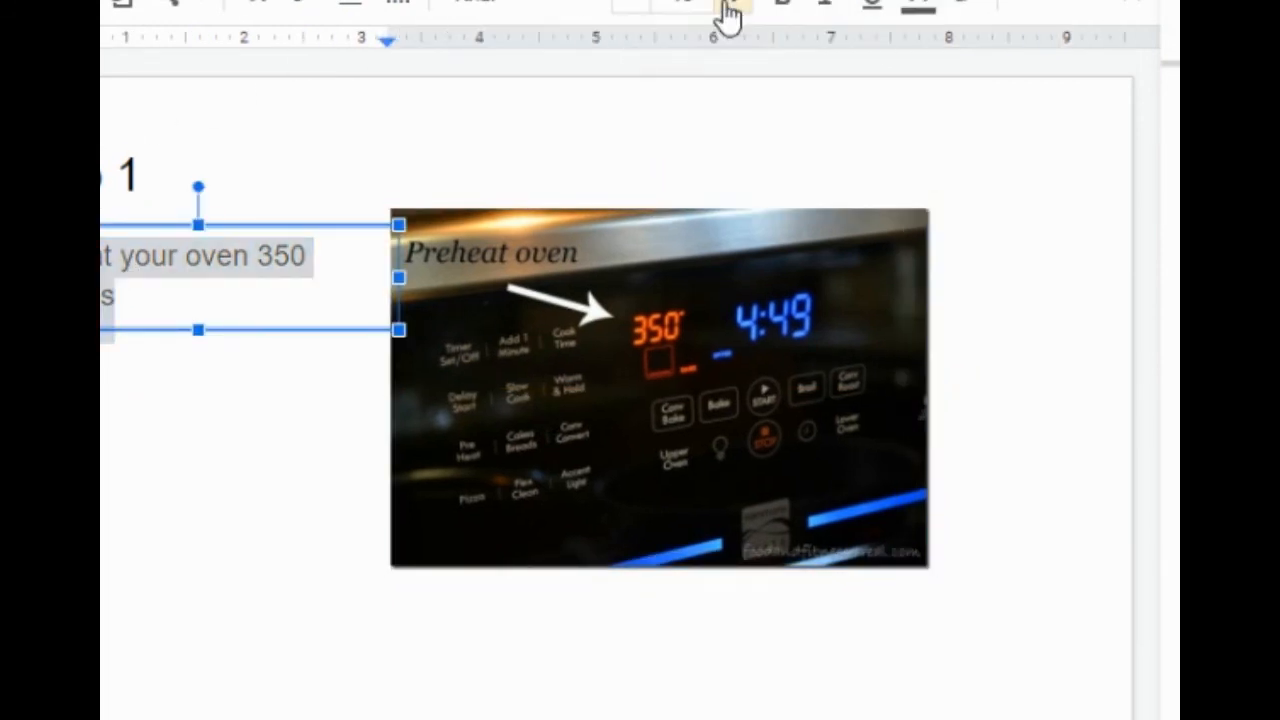
click(727, 9)
click(727, 9)
click(726, 9)
click(725, 9)
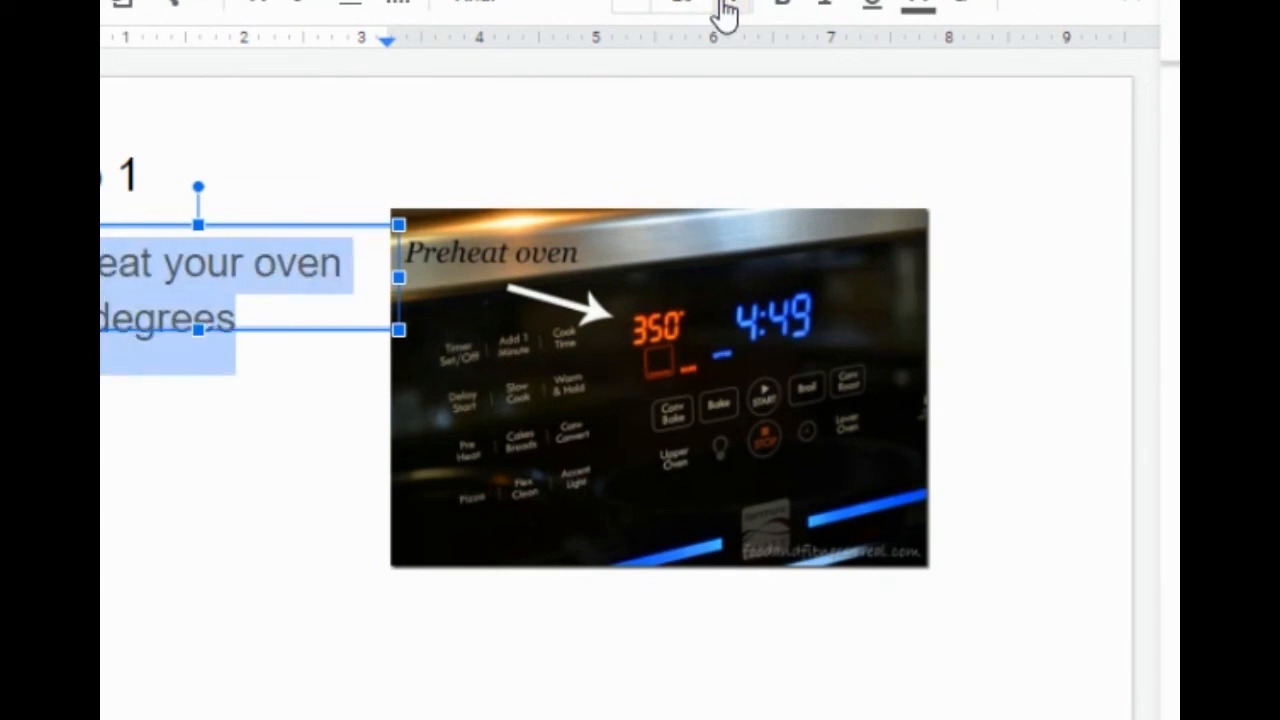
drag(198, 329, 198, 400)
Move the oven picture farther right so it sits clear of the enlarged body text, and deselect it
drag(626, 390, 779, 406)
drag(672, 433, 620, 409)
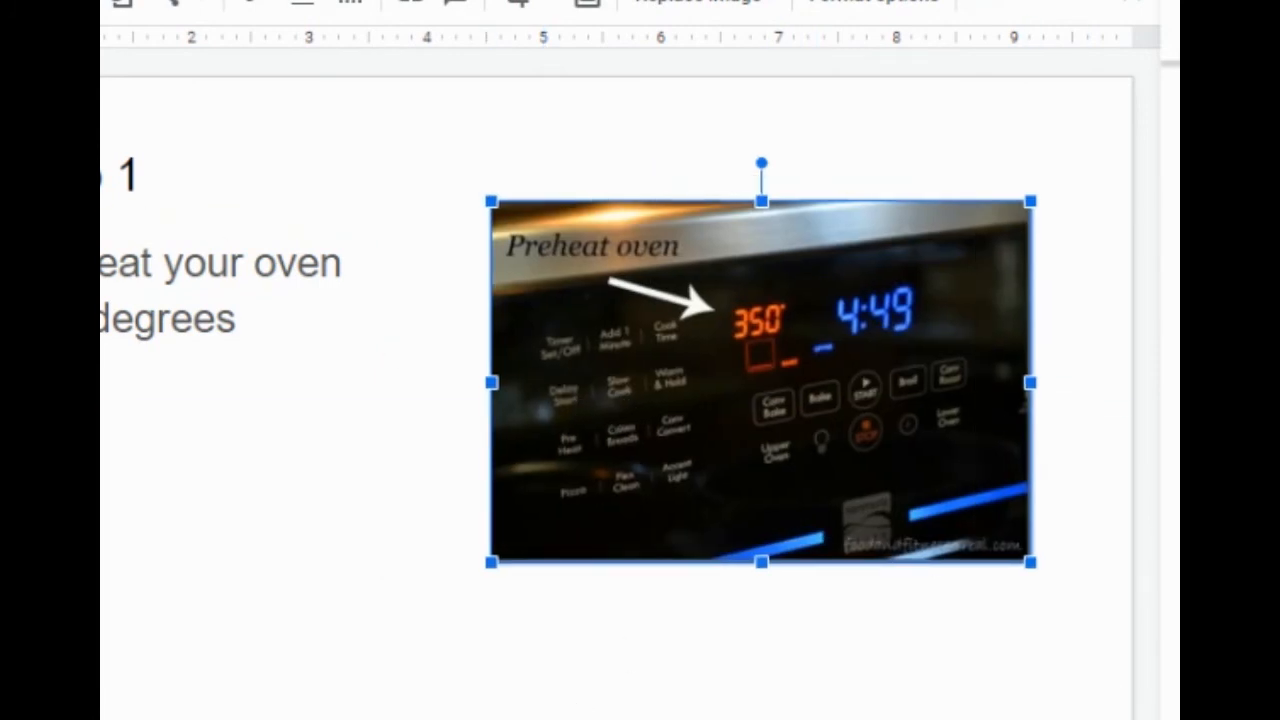
key(Escape)
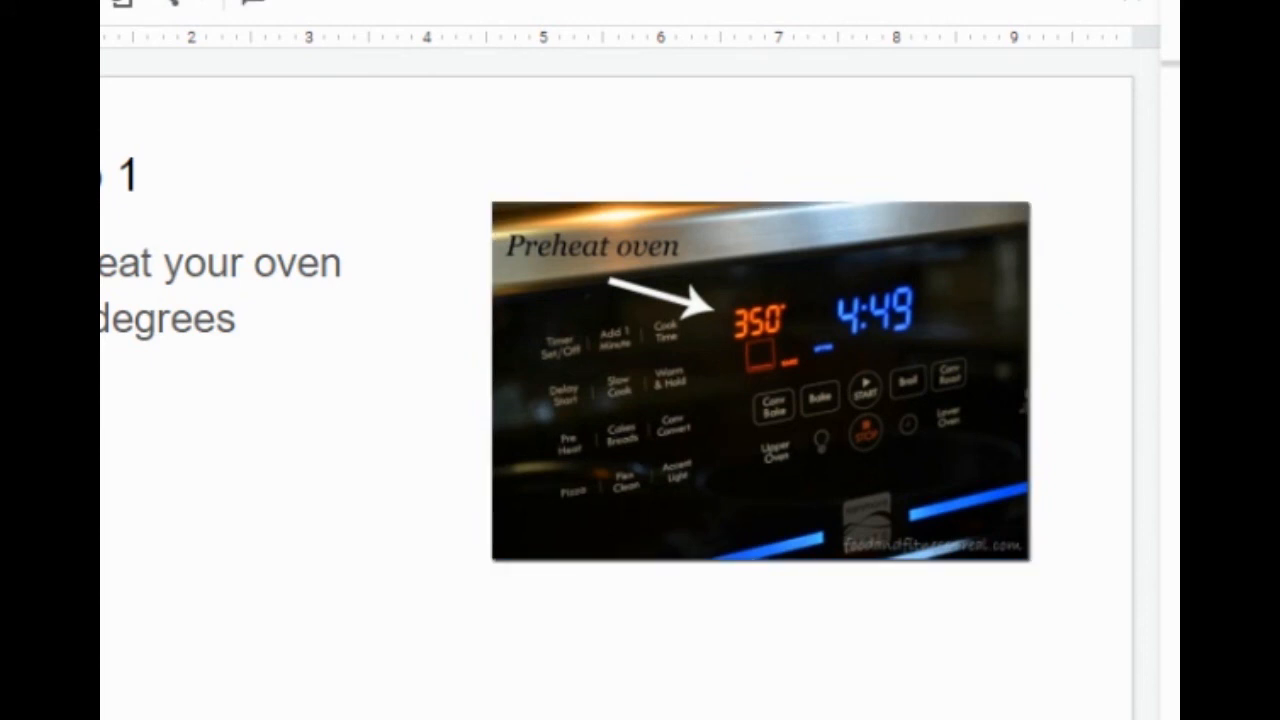
Add a new slide titled "Step 2" and shrink its empty body text box, leaving the slide's right side free
key(ctrl+m)
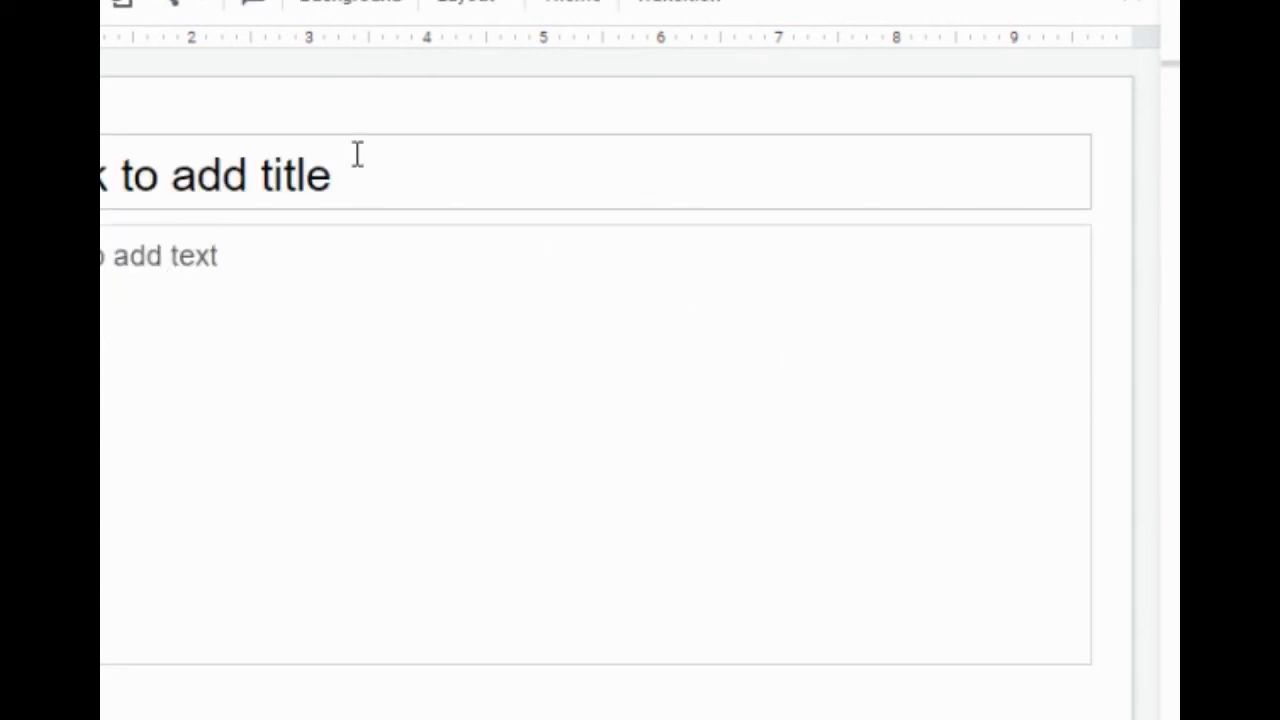
click(301, 163)
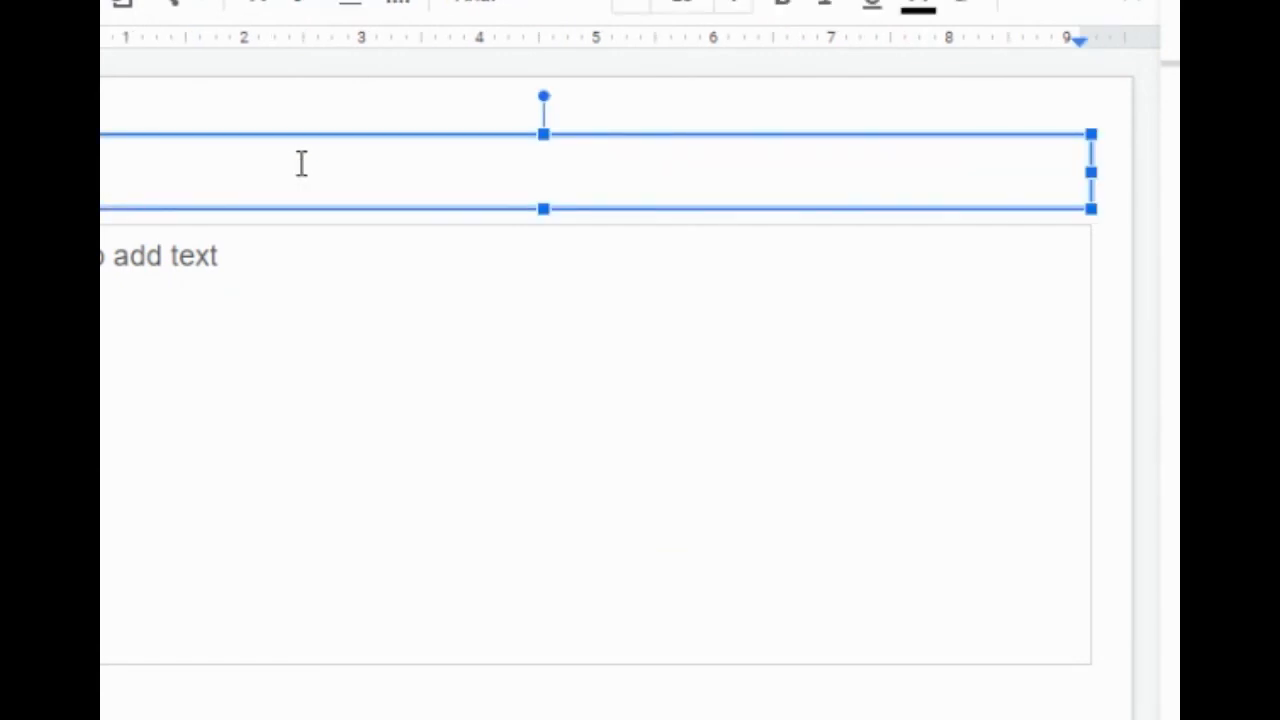
text(Step 2)
click(280, 234)
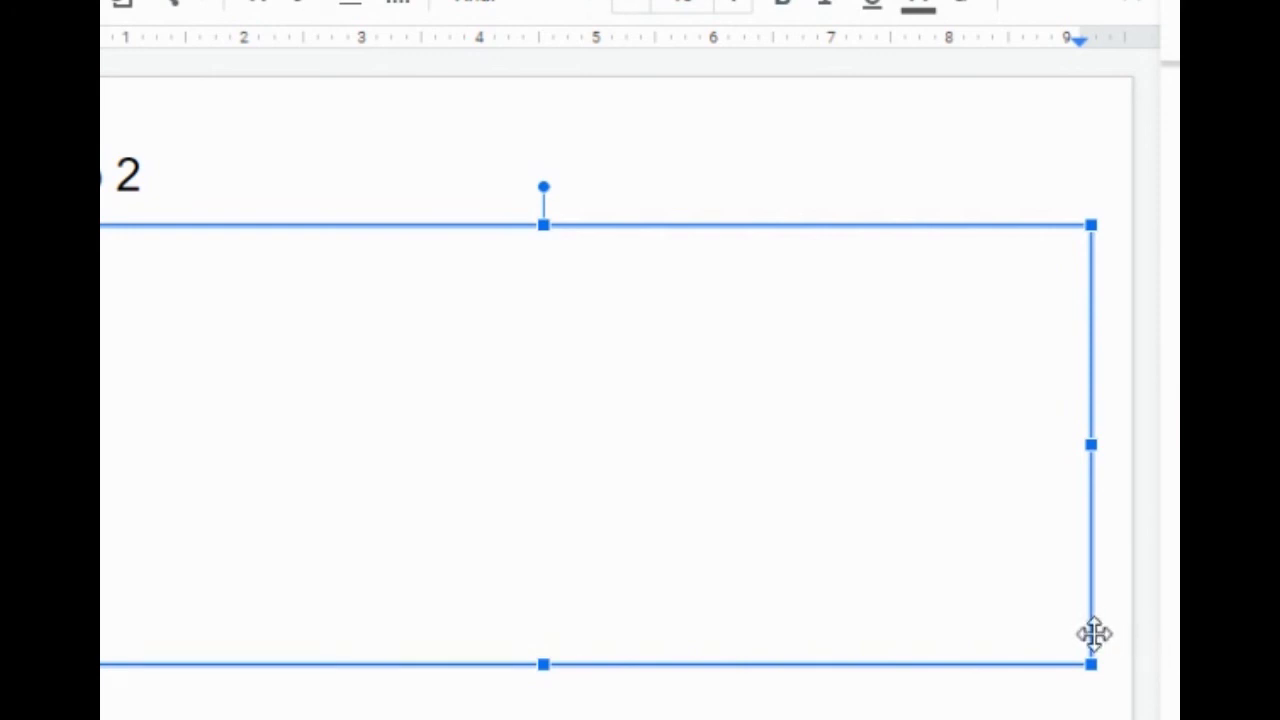
drag(1088, 662, 668, 502)
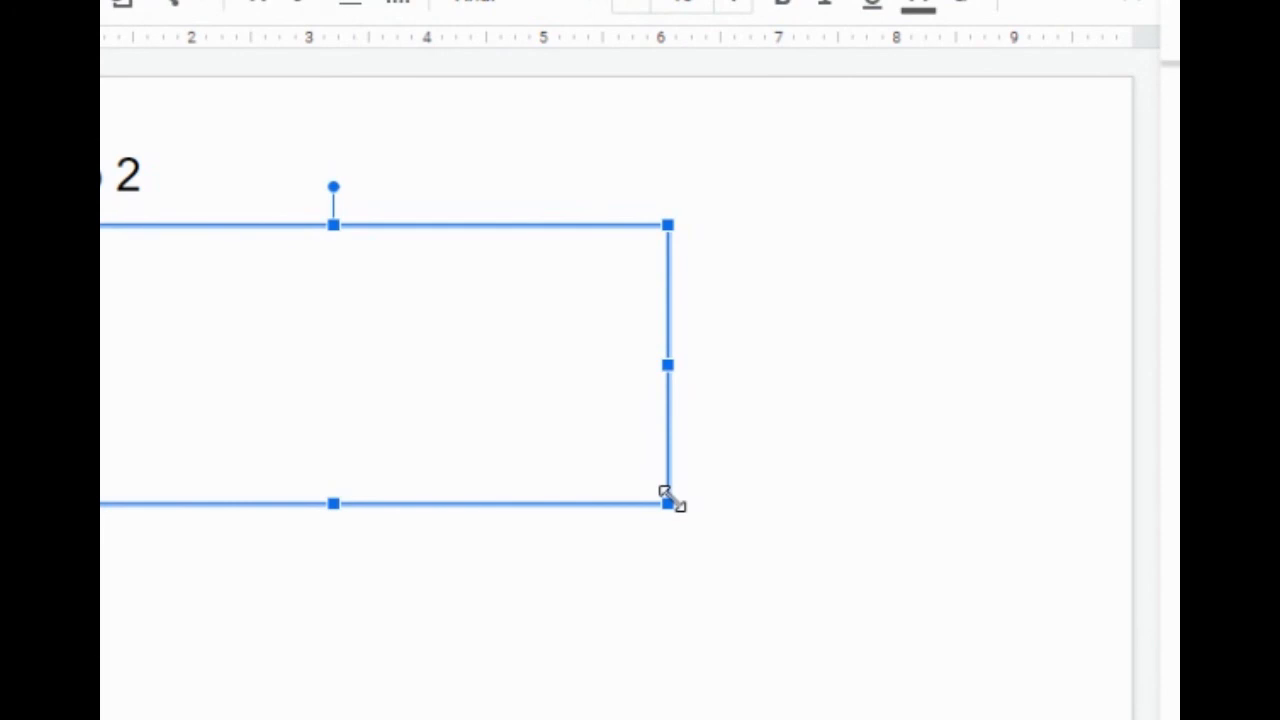